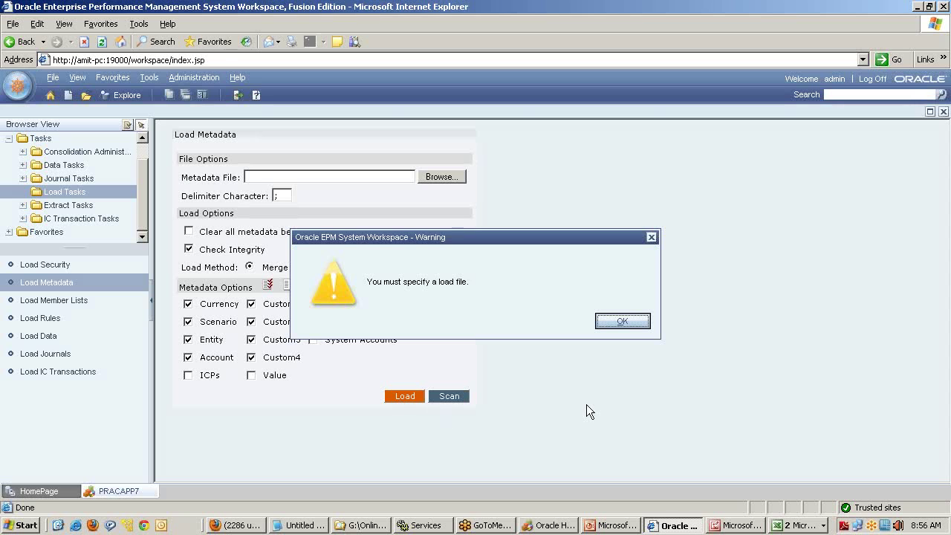
- Dismiss the missing-file warning and choose EPMAMetadata.ads as the metadata file, filtering the file list to *.ads
click(622, 322)
click(439, 178)
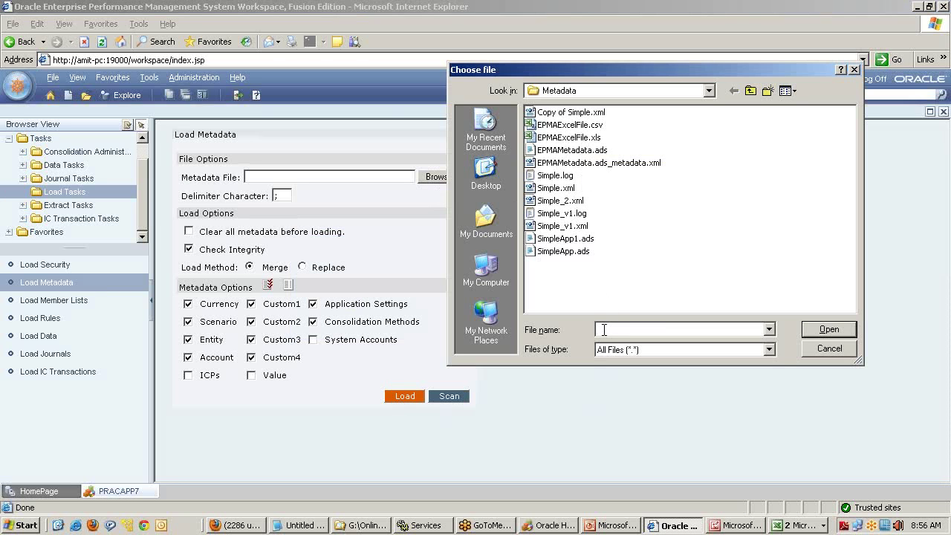
text(*.ads)
key(Return)
double_click(587, 112)
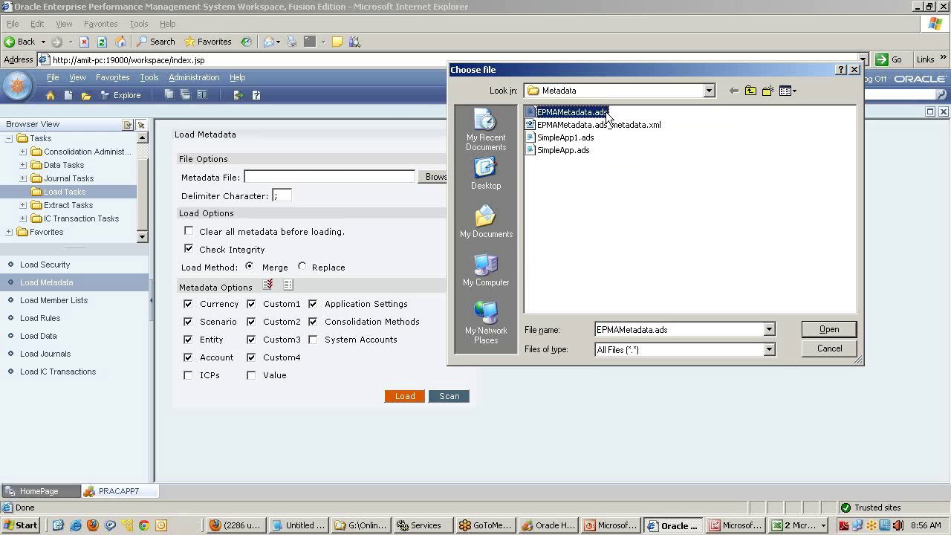
- Change the metadata file to SimpleApp.ads, filtering the file list to *.ads, and try to load it
click(460, 183)
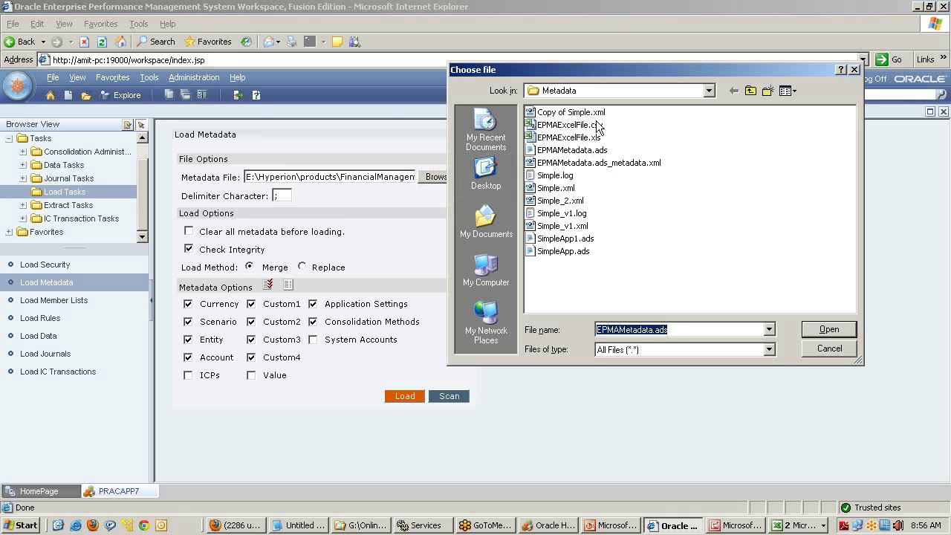
text(*)
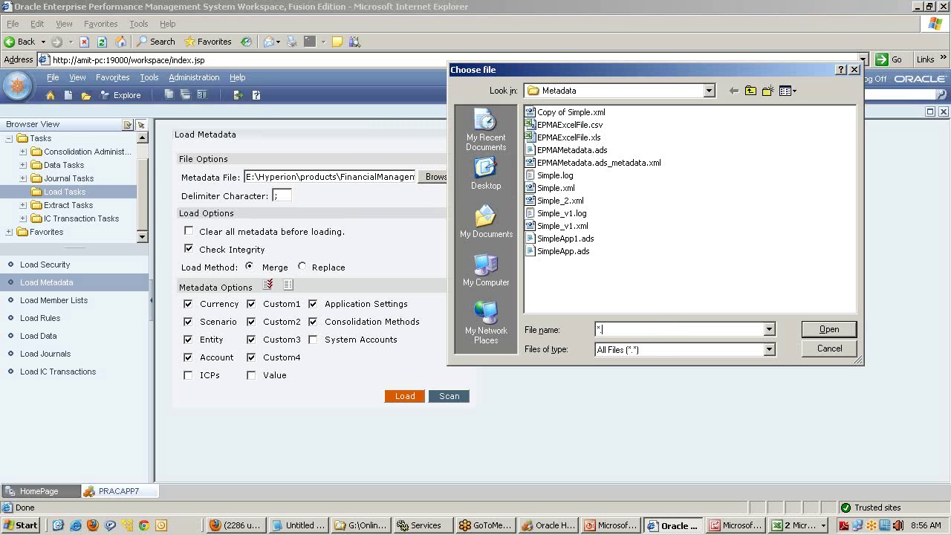
text(.ads)
key(Return)
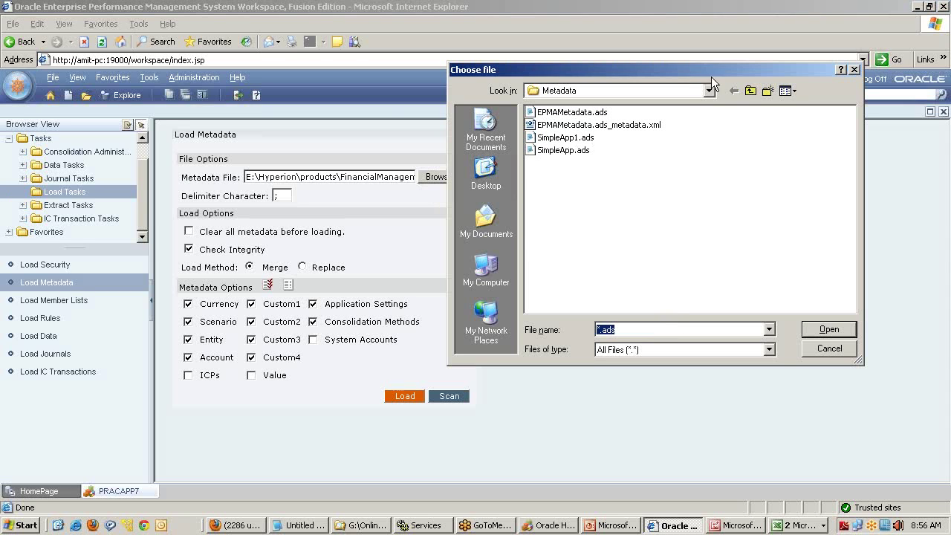
double_click(568, 151)
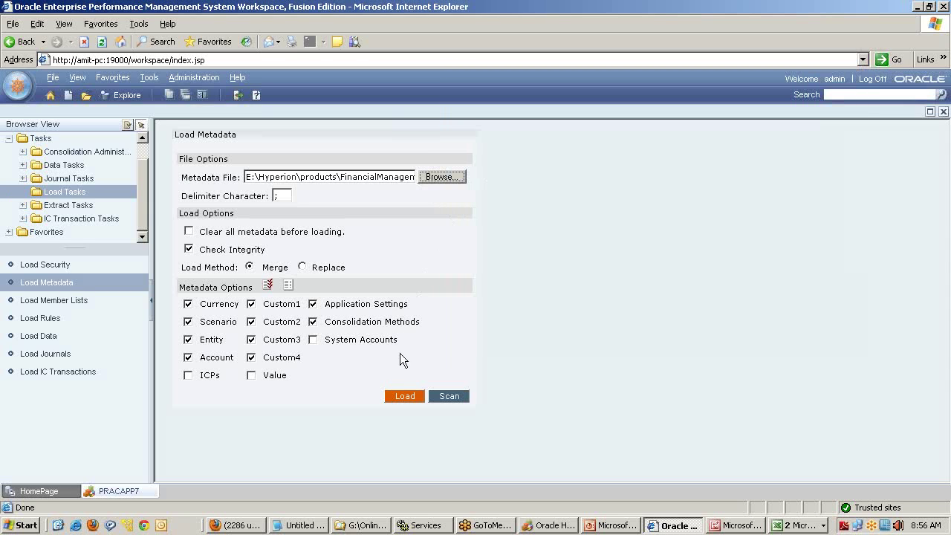
click(399, 396)
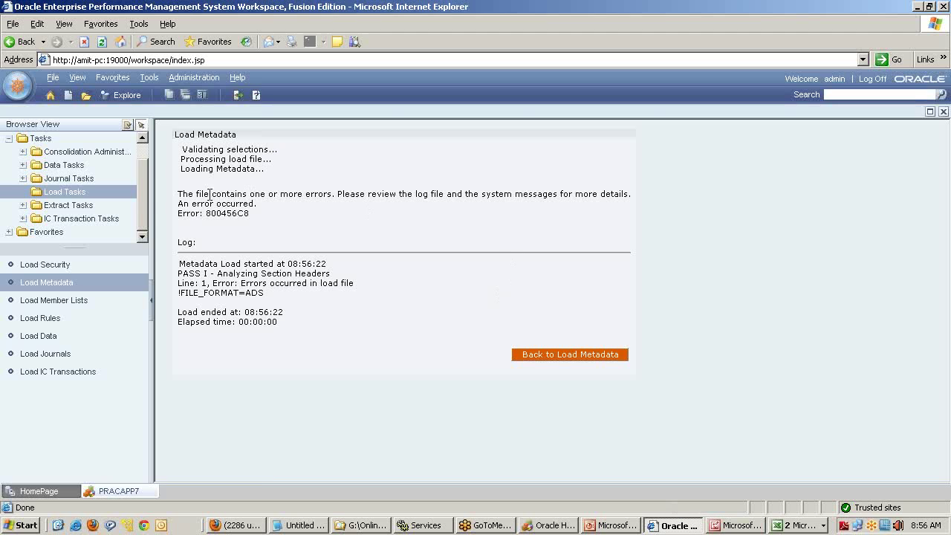
- Review the error message in the metadata load log and return to the Load Metadata form
drag(210, 194, 627, 202)
click(625, 202)
click(574, 354)
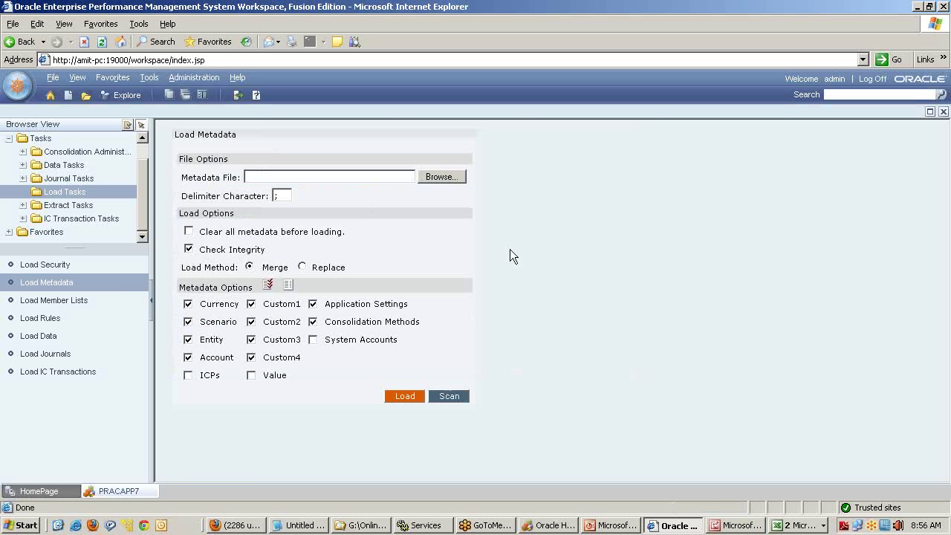
- Scan Simple.xml as the metadata file, look through the scan log and return to the Load Metadata form
click(440, 177)
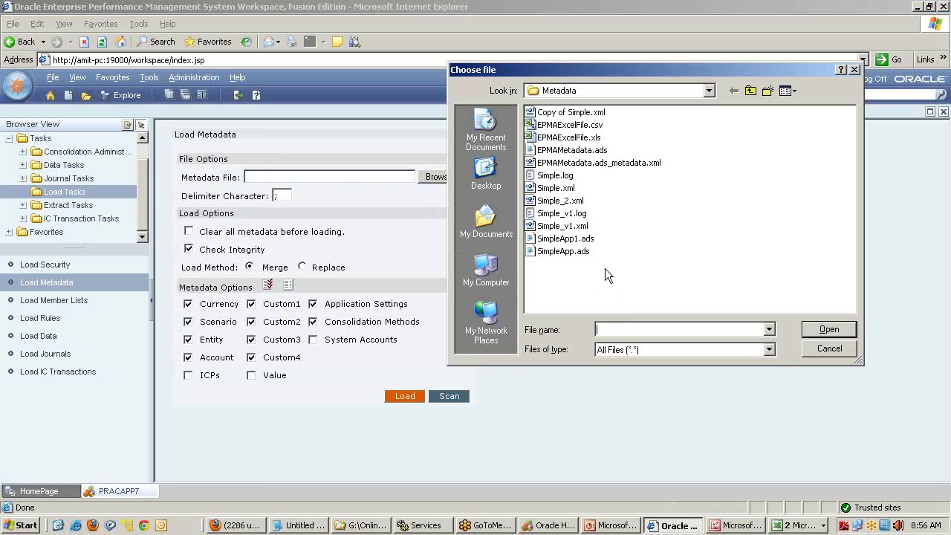
click(566, 188)
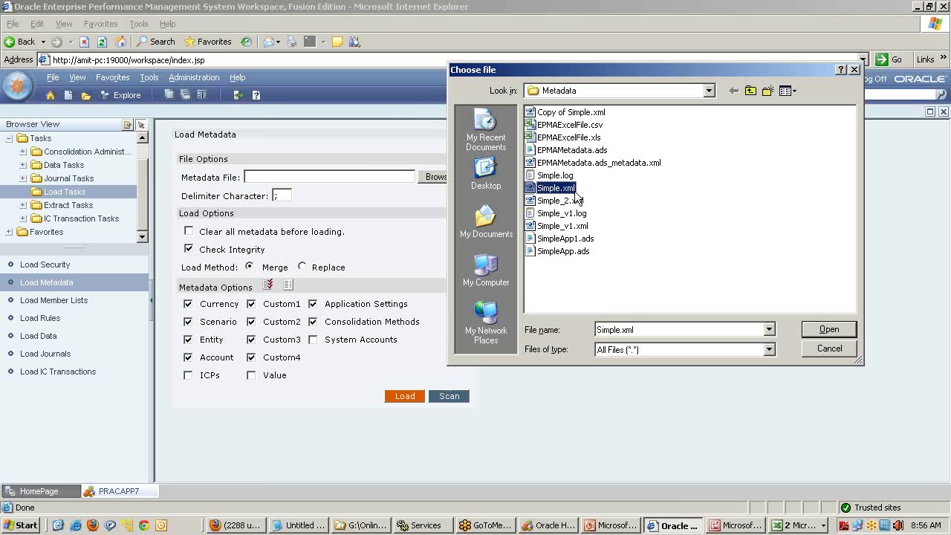
click(825, 329)
click(447, 394)
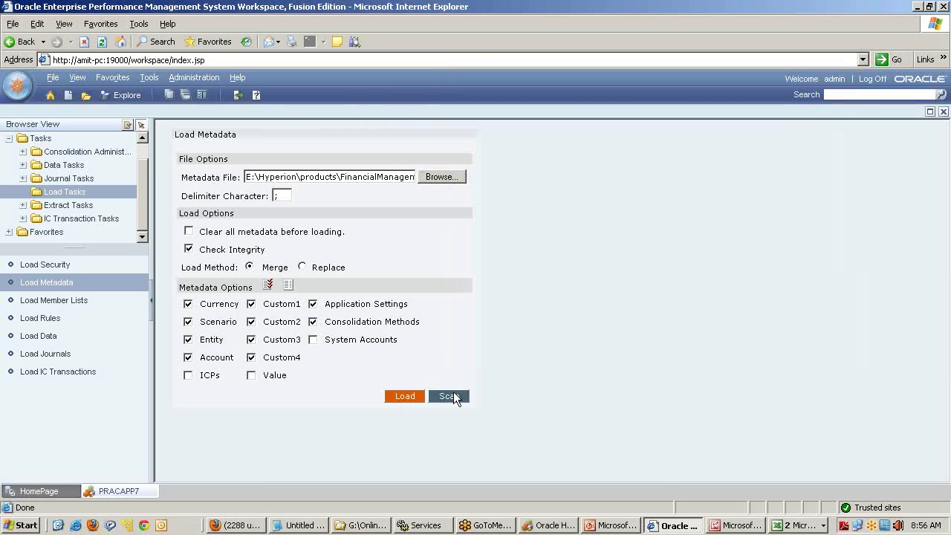
scroll(349, 351, down, 15)
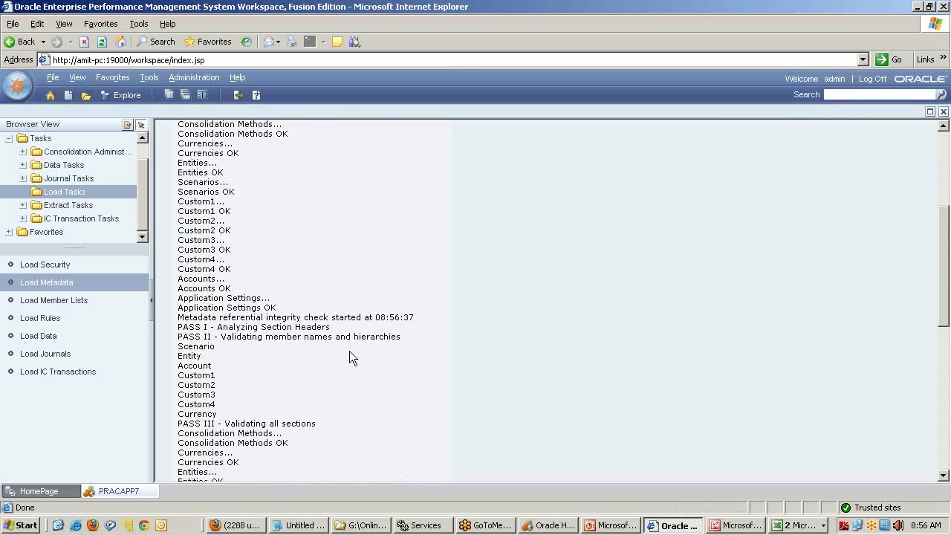
click(376, 450)
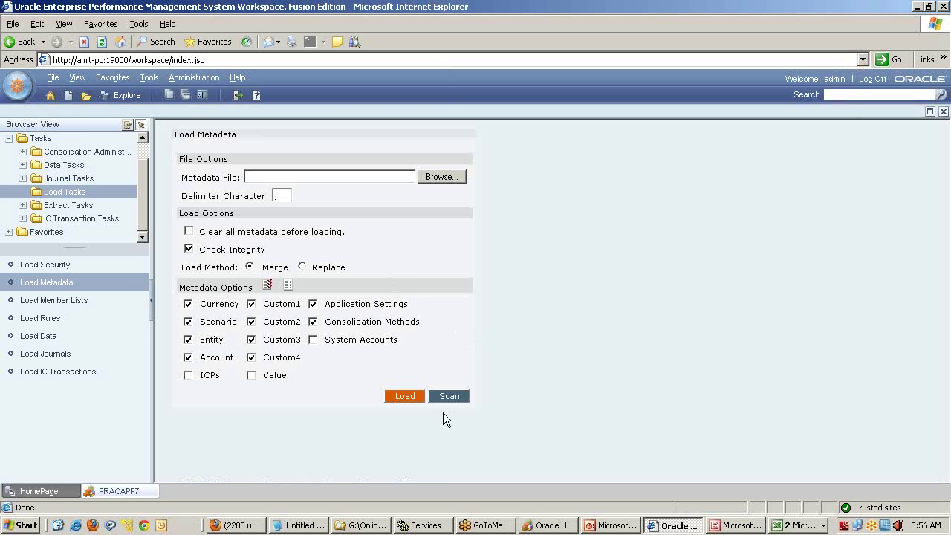
- Switch to the Notepad notes and append "[EPMA Application]" to the "ads web client" line under Load the Metadata
click(301, 526)
click(265, 380)
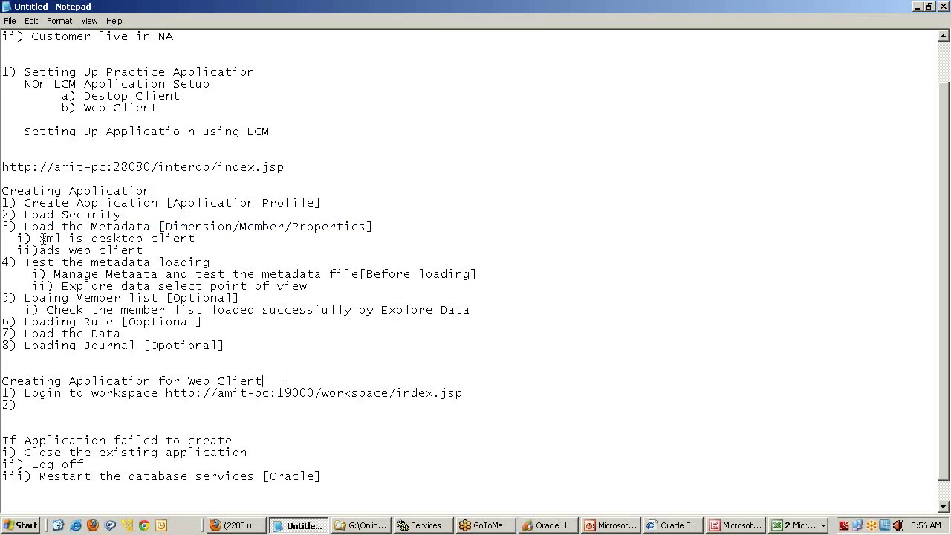
click(151, 251)
text([EPMA Application])
drag(287, 252, 39, 253)
- Append "and Web Client" to the "xml is desktop client" line in the Creating Application list
click(196, 246)
text(and Web Client)
drag(310, 239, 90, 239)
- Switch back to EPM Workspace and load Simple.xml as the metadata file with the Merge method and integrity check
key(alt+Tab)
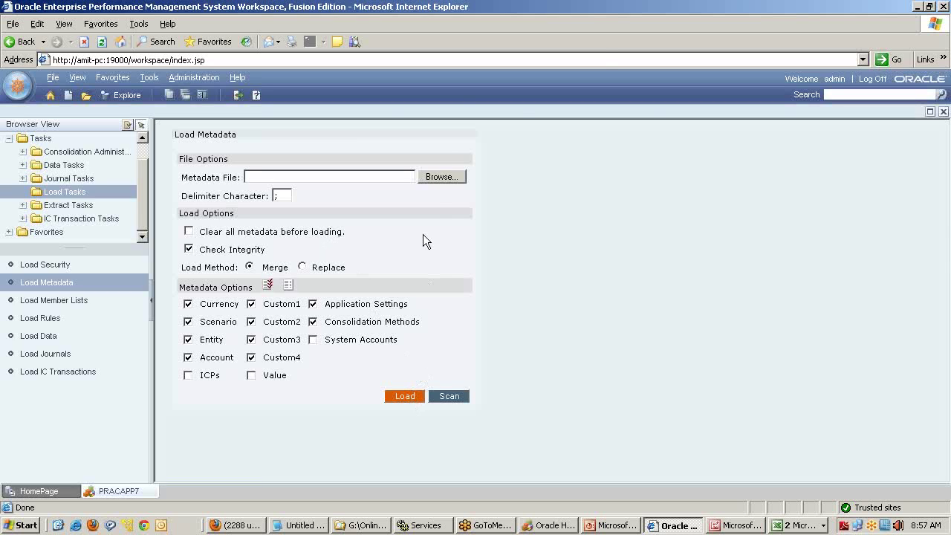
click(429, 176)
double_click(561, 187)
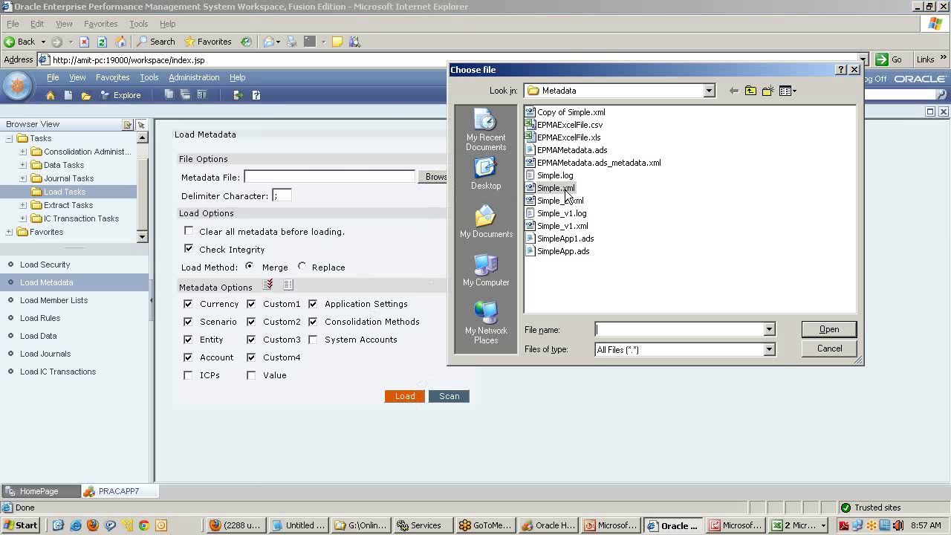
click(407, 395)
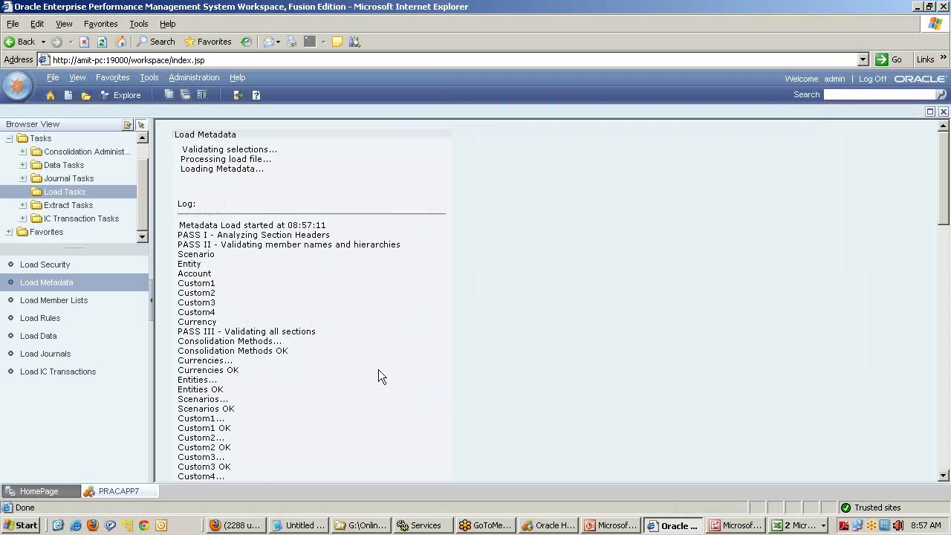
- Examine the metadata load log, from the validation passes to the Document Integrity Report, and return to the Load Metadata form
scroll(292, 293, down, 5)
scroll(236, 233, up, 5)
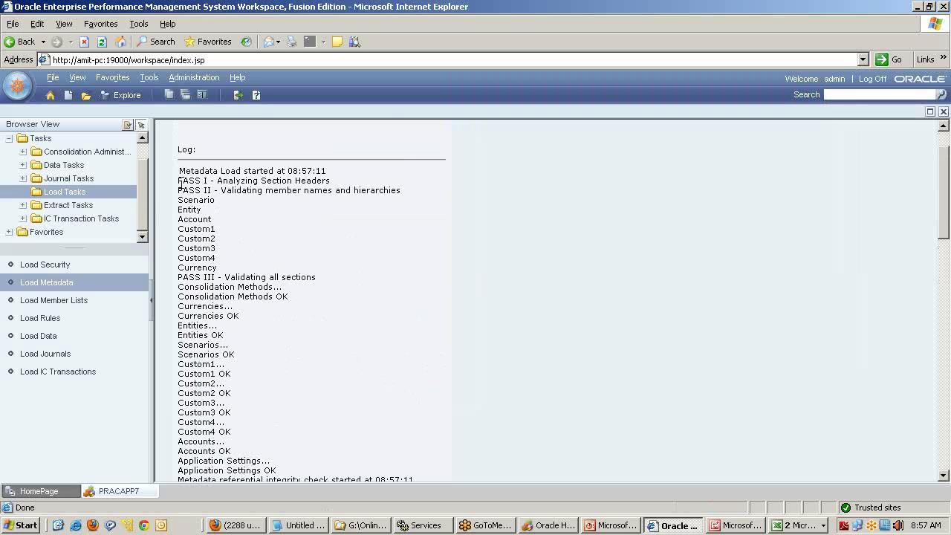
drag(179, 180, 268, 182)
scroll(230, 236, down, 7)
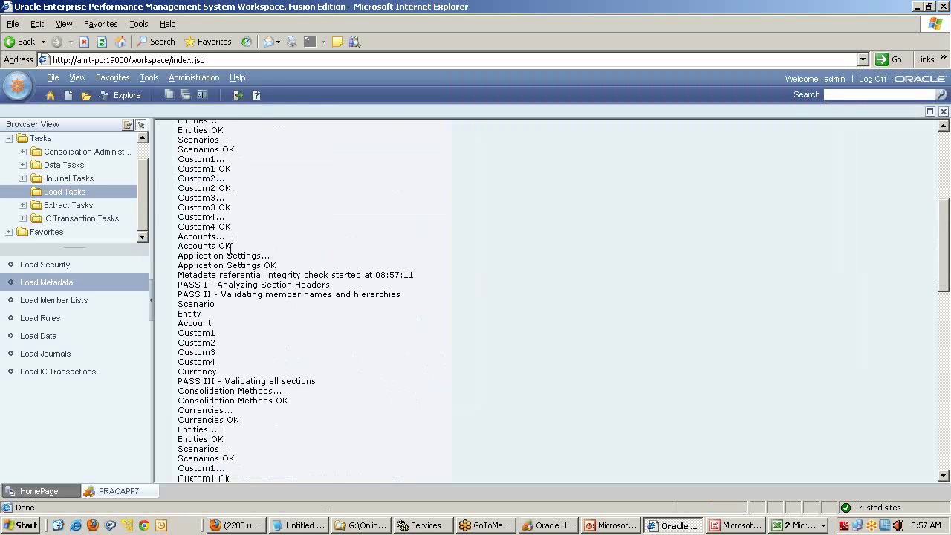
scroll(230, 249, down, 15)
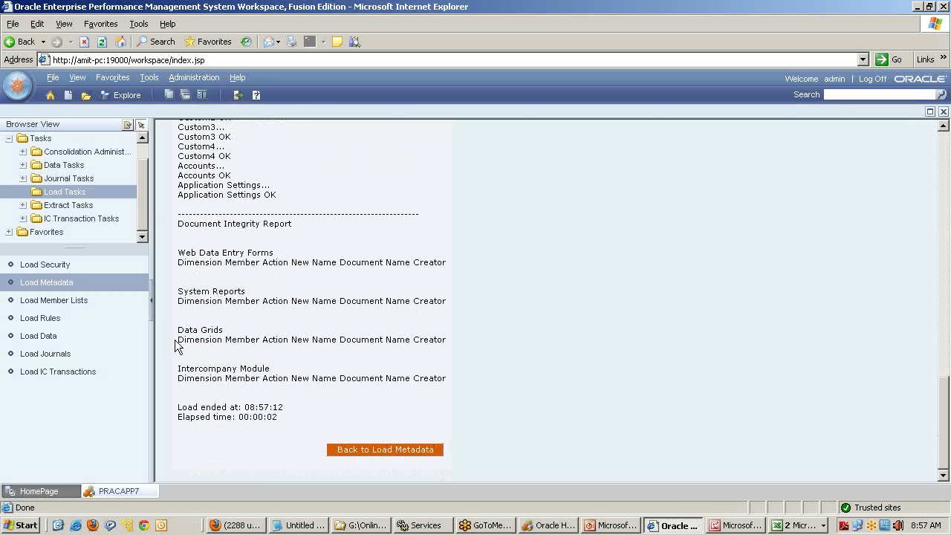
drag(177, 341, 261, 342)
click(208, 364)
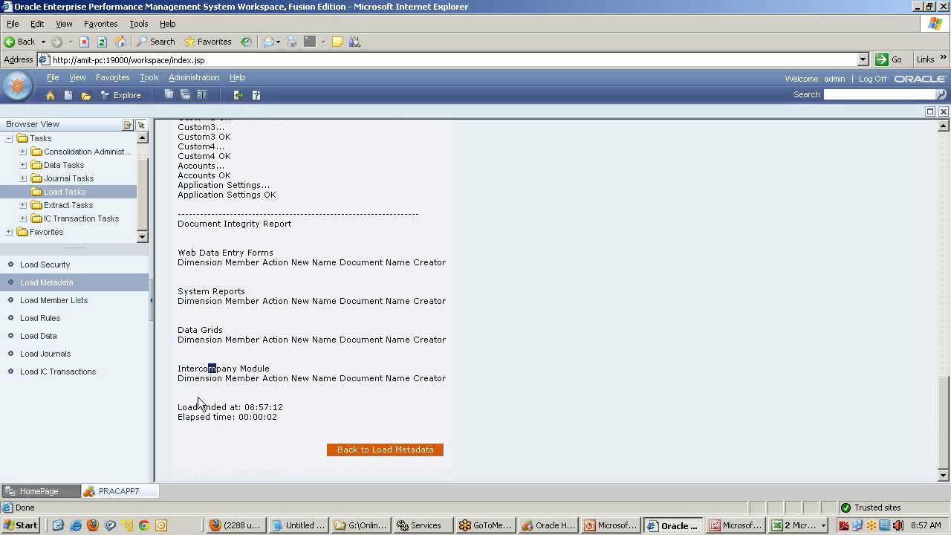
click(353, 451)
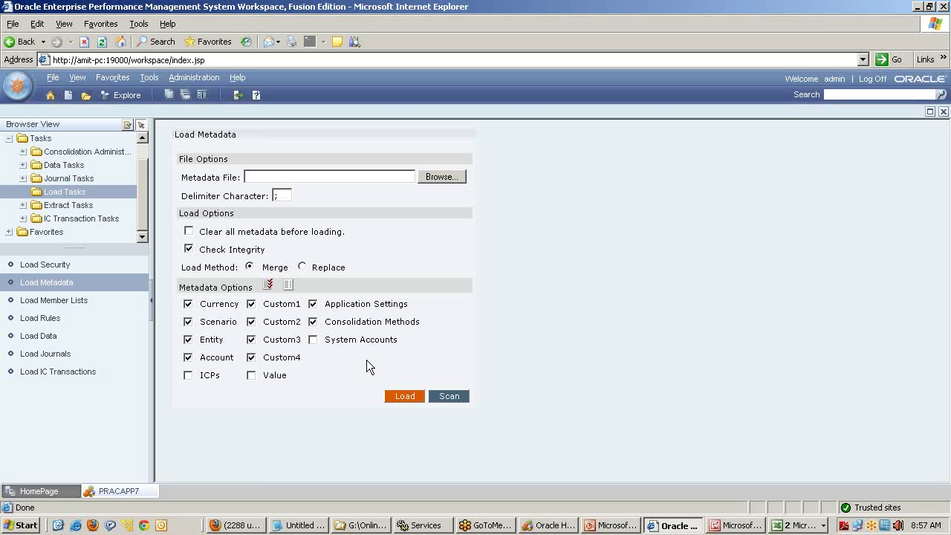
click(541, 526)
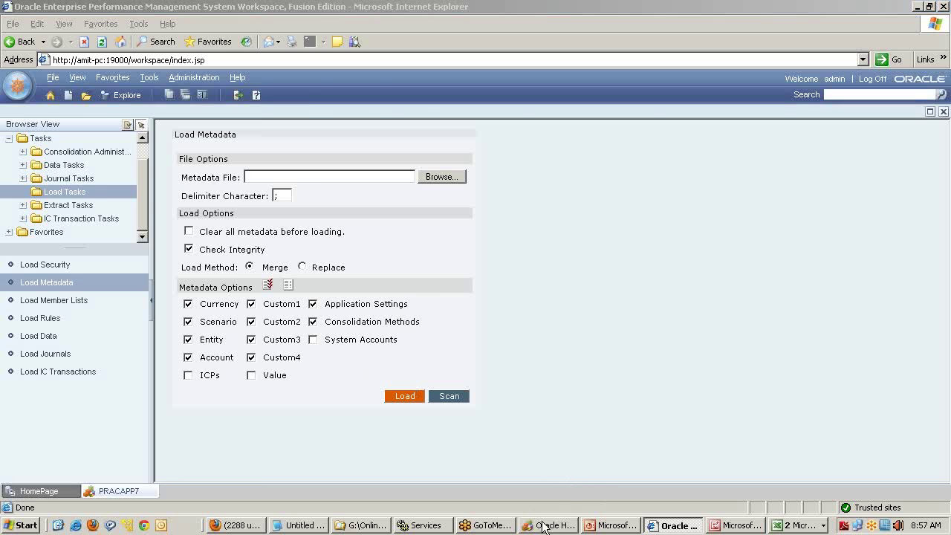
click(92, 103)
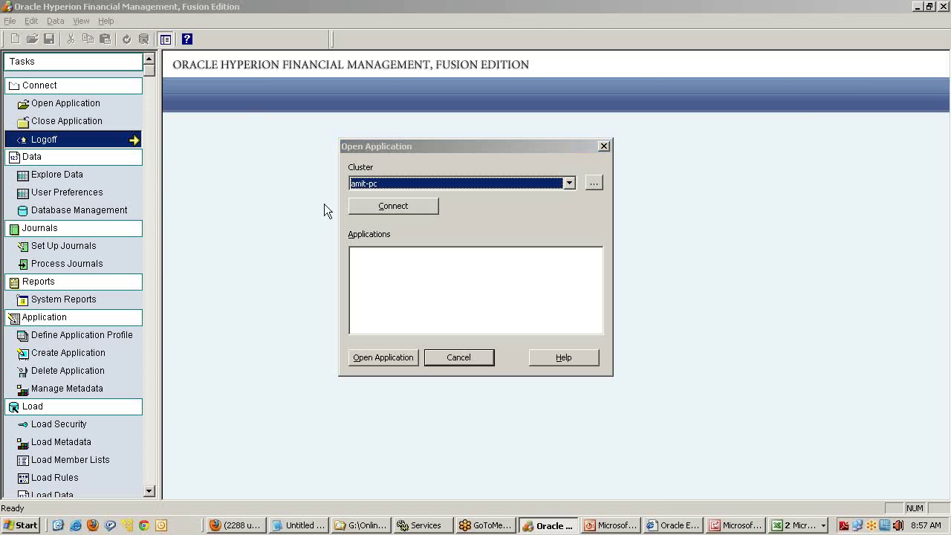
click(492, 357)
key(alt+Tab)
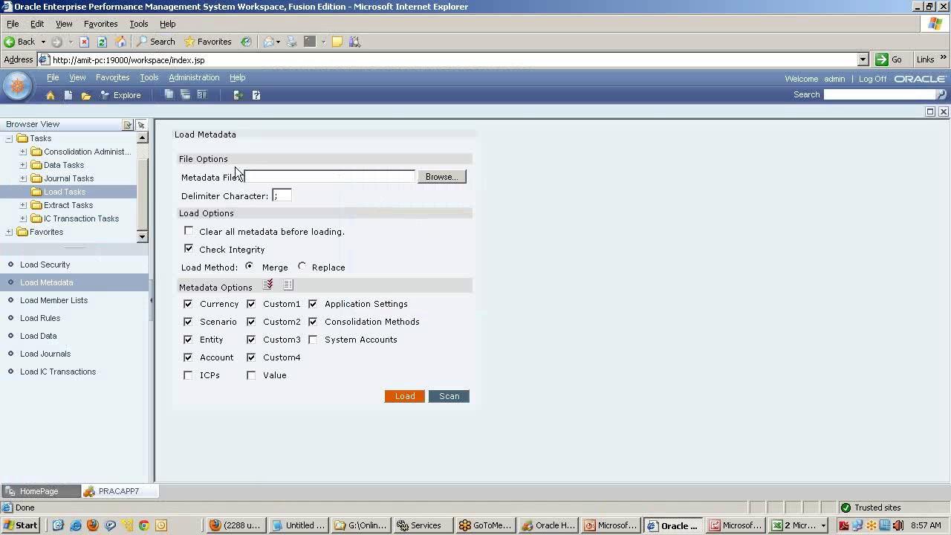
- In the Notepad notes, copy items 1 to 3 of Creating Application into the Creating Application for Web Client list
click(320, 526)
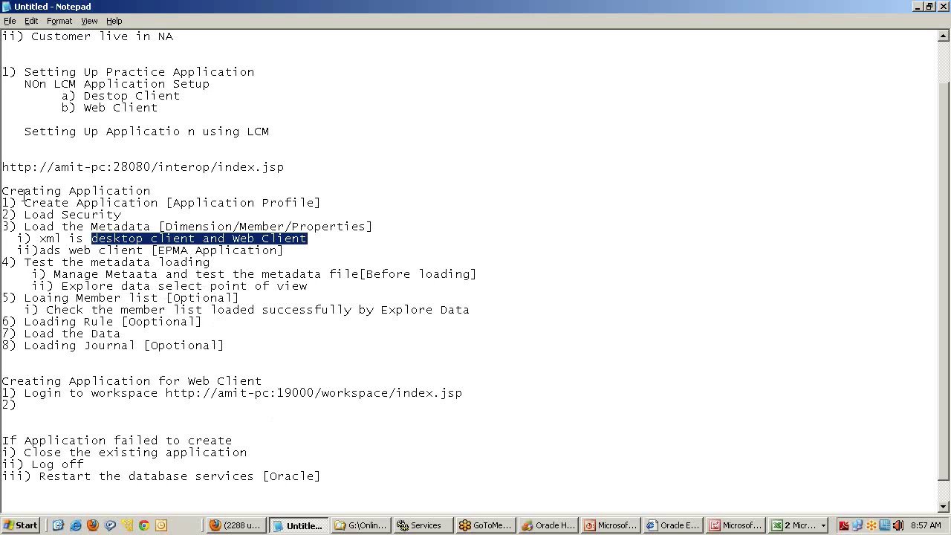
drag(3, 203, 337, 246)
key(ctrl+c)
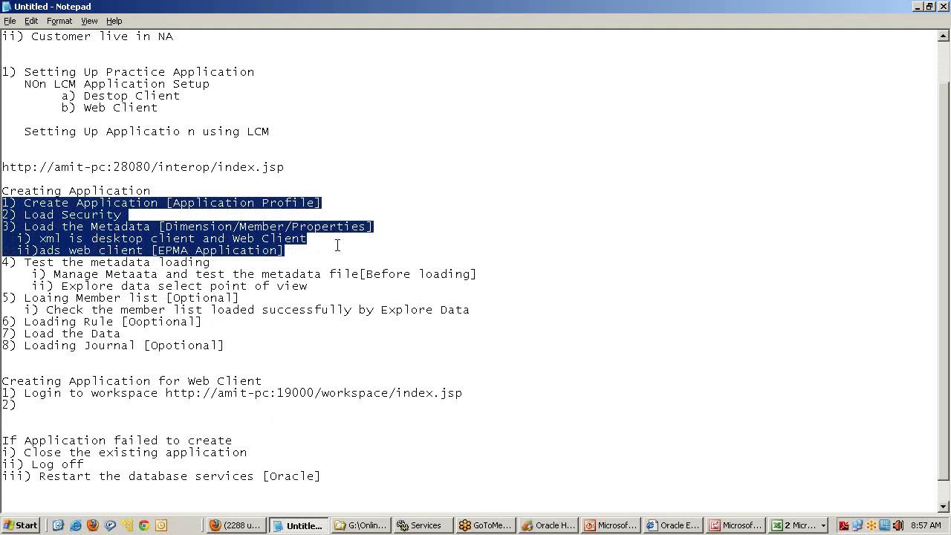
scroll(234, 403, down, 1)
click(64, 465)
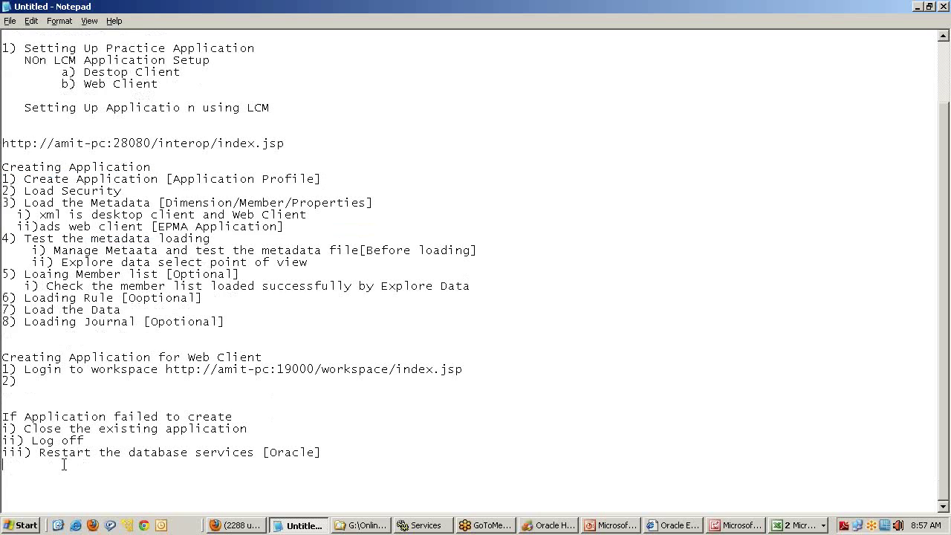
key(Return)
key(Return)
key(Return)
key(ctrl+v)
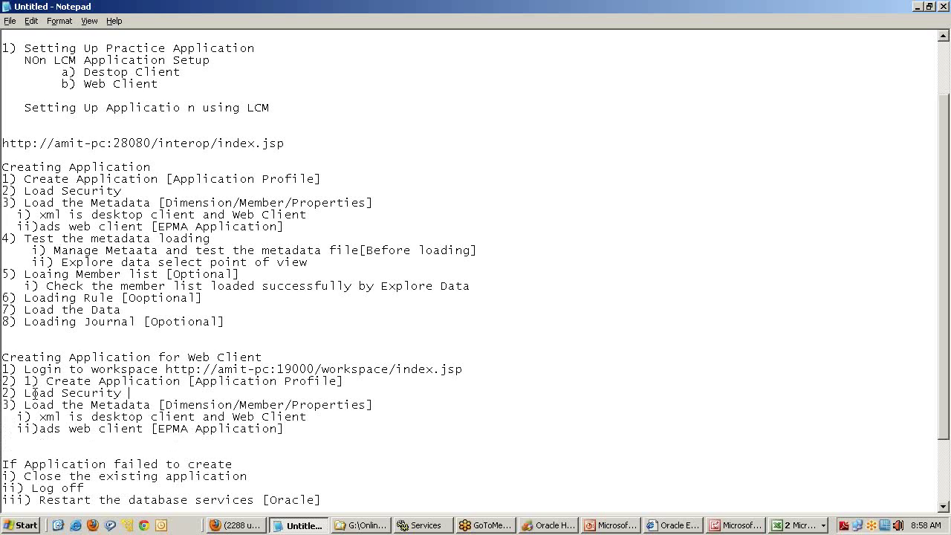
- Remove the duplicate "2)" before Create Application in the Web Client list and number Load Security 2 and Load the Metadata 3
drag(25, 382, 9, 392)
key(BackSpace)
text(3)
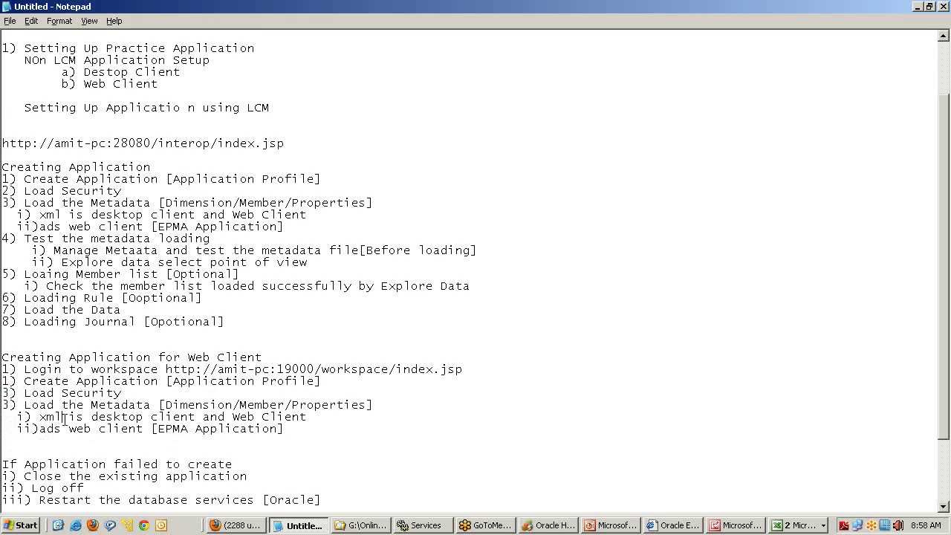
mouse_move(10, 405)
mouse_down()
mouse_move(1, 393)
mouse_move(3, 405)
mouse_up()
text(2)
key(alt+Tab)
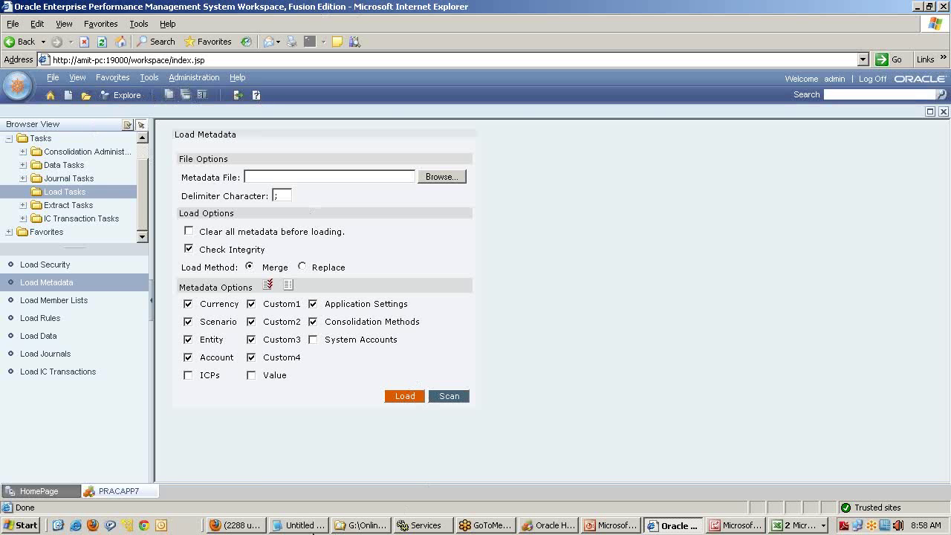
- Add the line "4) Loading the Data/Web Explorer to check the members are loaded" to the Web Client list in Notepad
click(294, 525)
scroll(275, 417, down, 2)
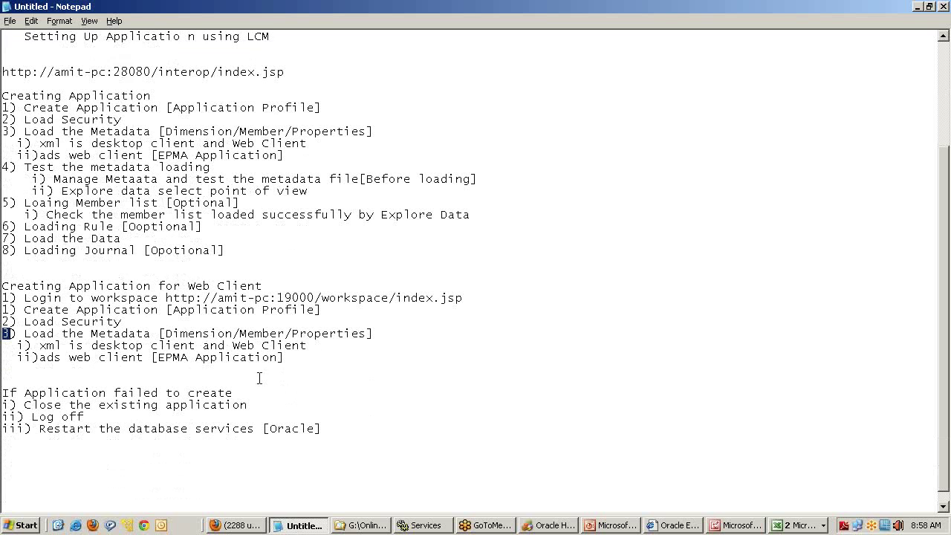
click(78, 358)
click(25, 370)
text(4) Loading the Data/Web Explorere to)
key(BackSpace)
key(BackSpace)
key(BackSpace)
key(BackSpace)
text(to check )
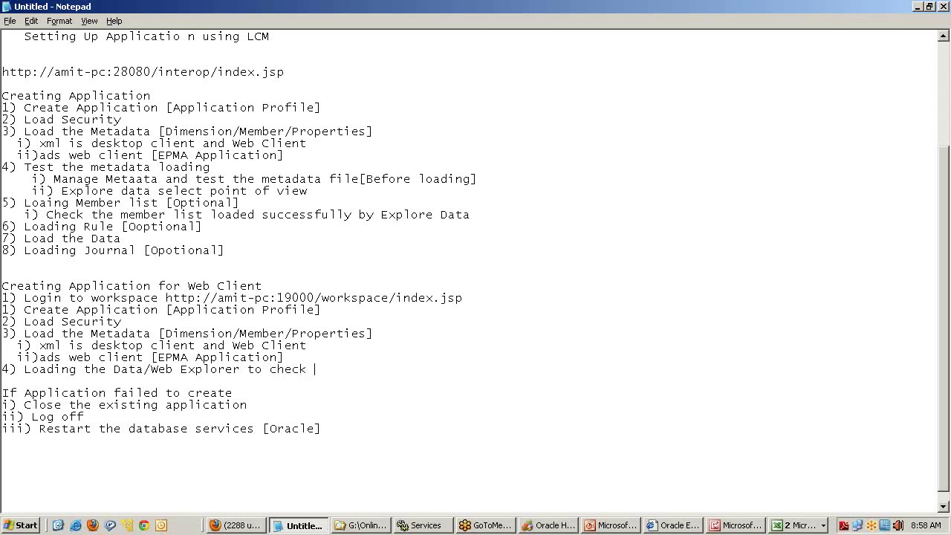
text(the members are loaded)
key(Return)
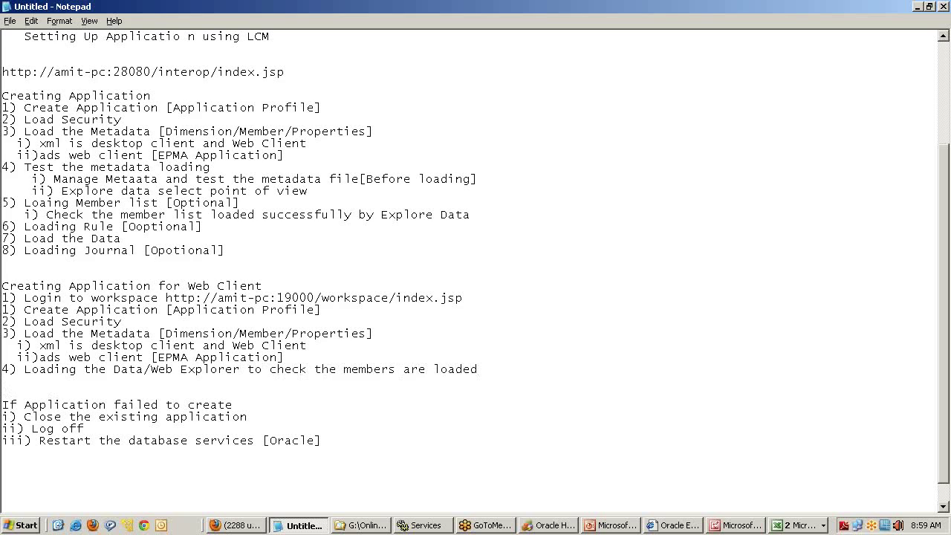
- Start the next list line with the number 5 and switch back to the Load Metadata form in EPM Workspace
text(%)
key(BackSpace)
text(5)
key(alt+Tab)
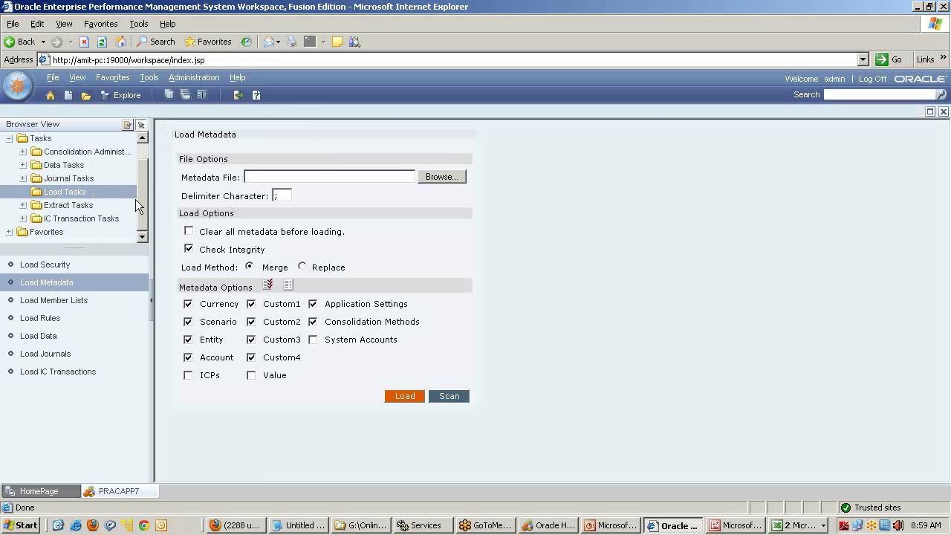
- Open Manage Documents in the workspace, and add the note "[Admin Web Documents]" to item 4 of the Web Client list in Notepad
click(195, 77)
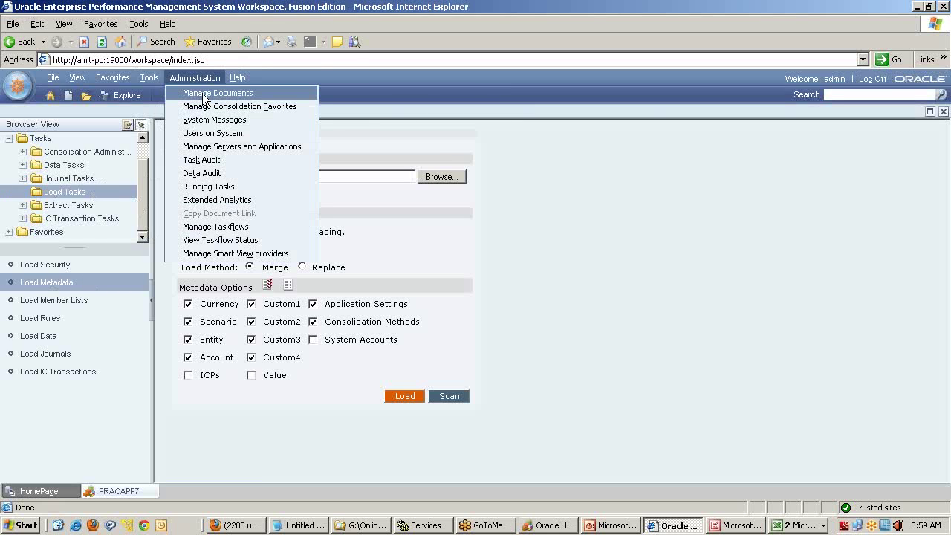
click(234, 93)
key(alt+Tab)
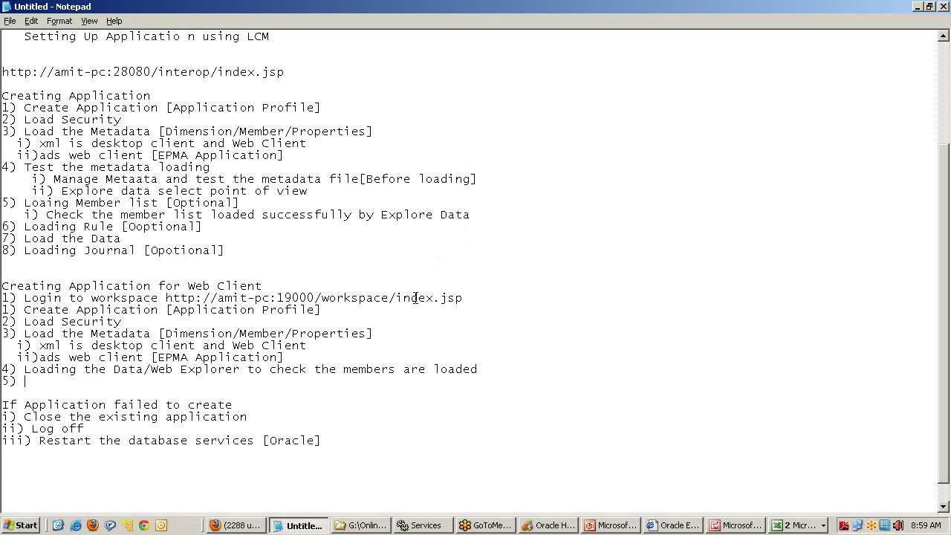
click(503, 363)
text([Admin)
text(Web Documents])
key(alt+Tab)
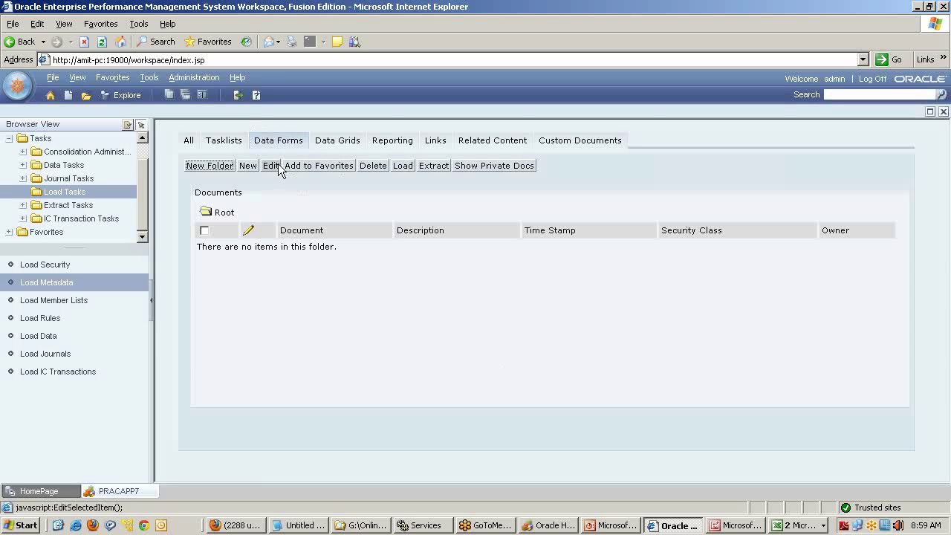
- Start loading documents into Data Grids, choosing Simple.xml from the Web Grids folder of Practice App Simple as the first file
click(352, 148)
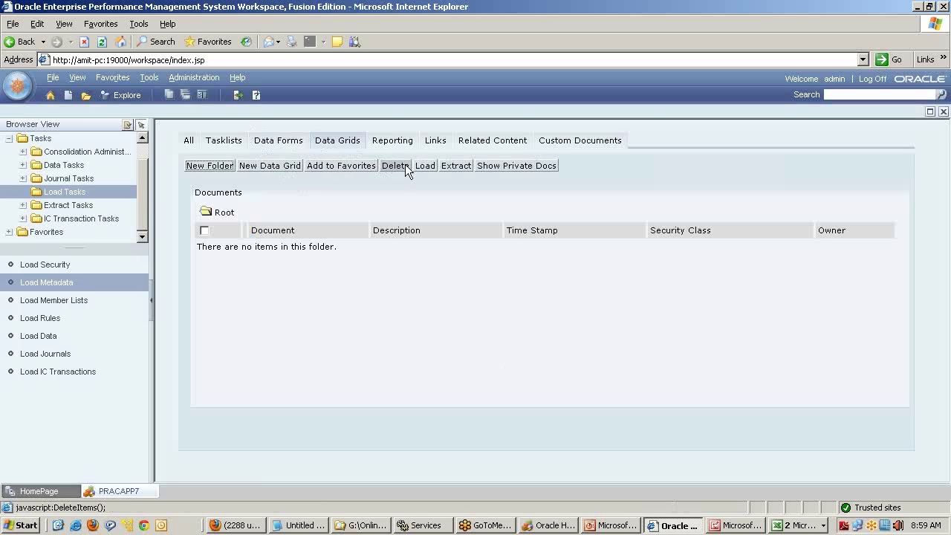
click(428, 165)
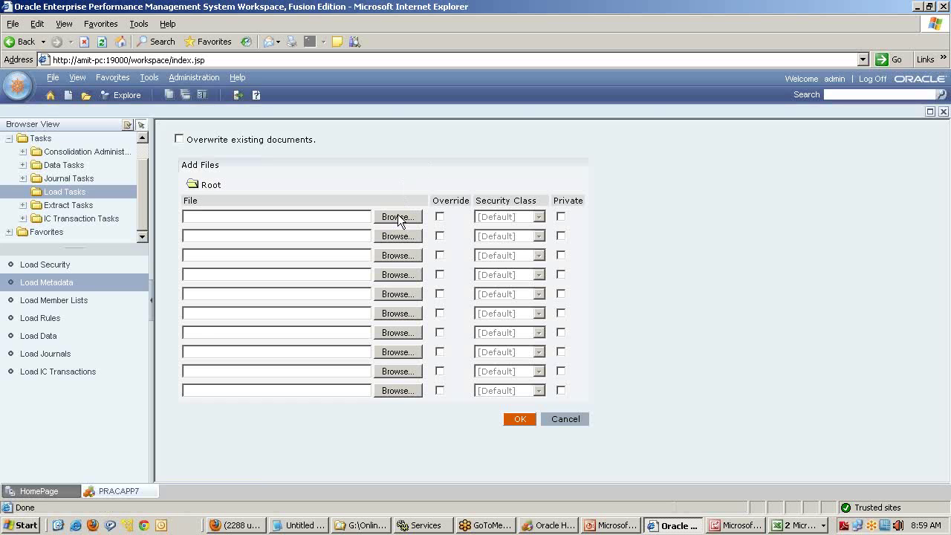
click(564, 420)
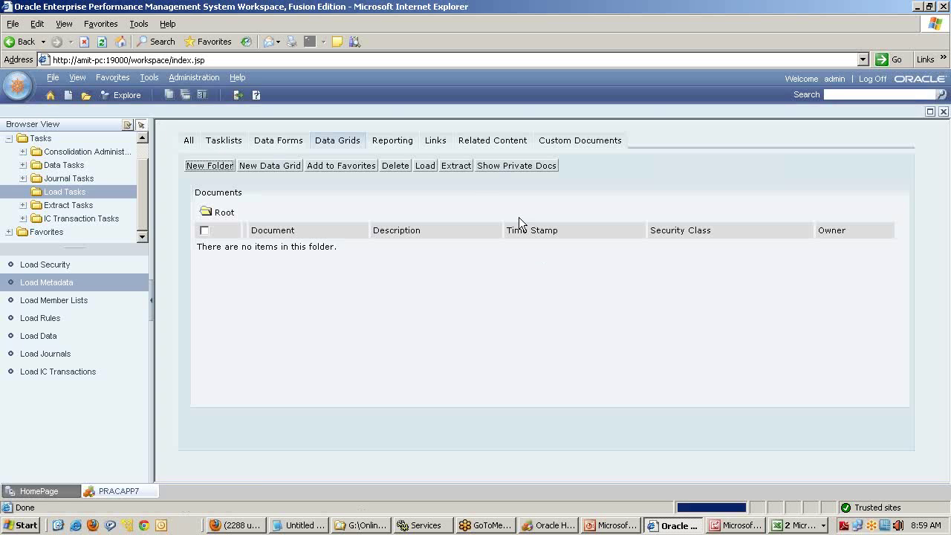
click(422, 166)
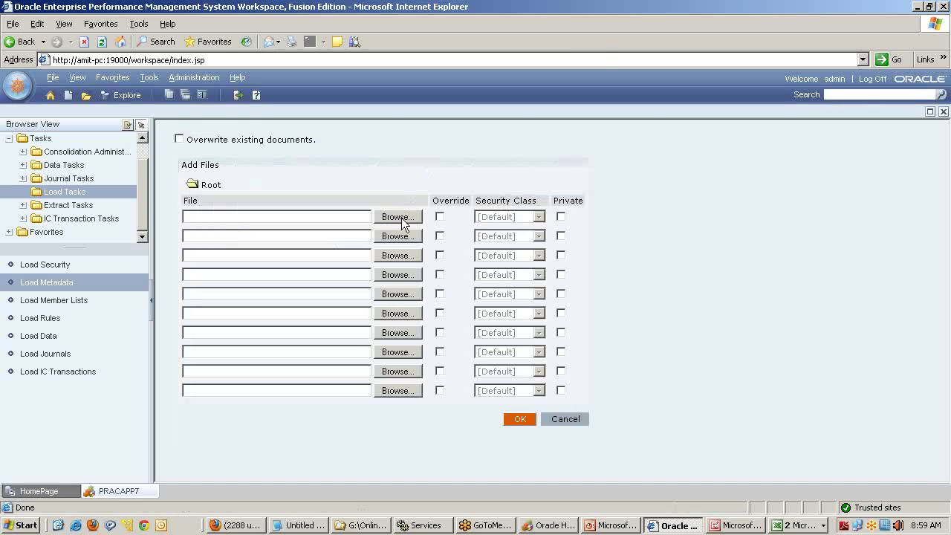
click(401, 217)
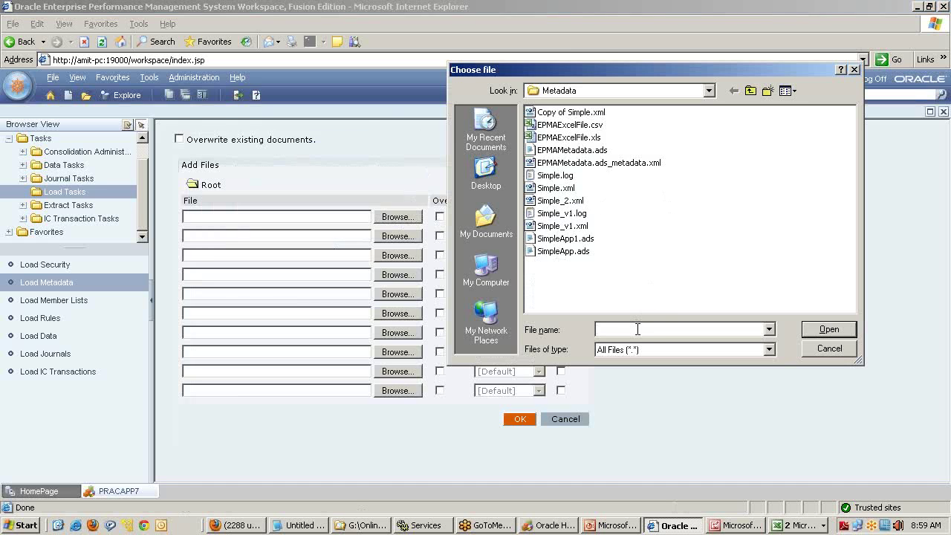
click(752, 91)
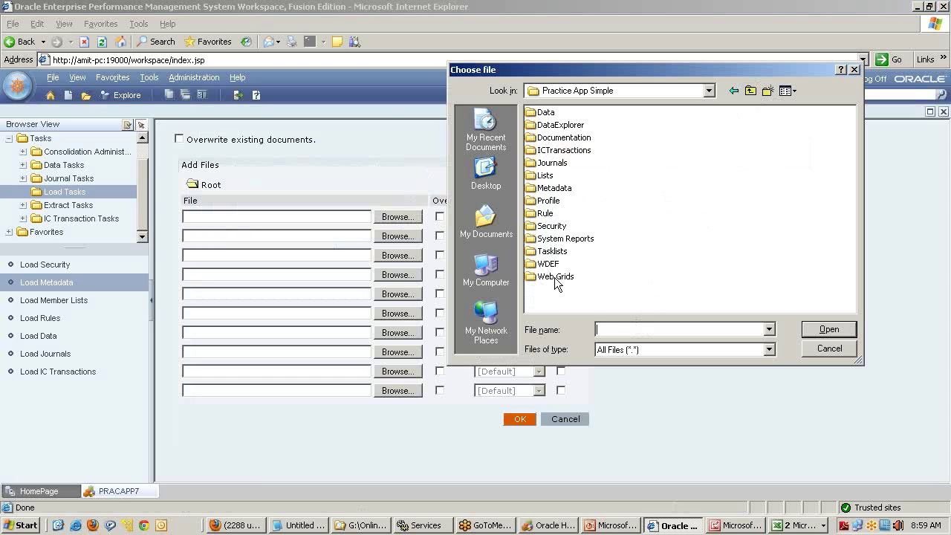
click(571, 128)
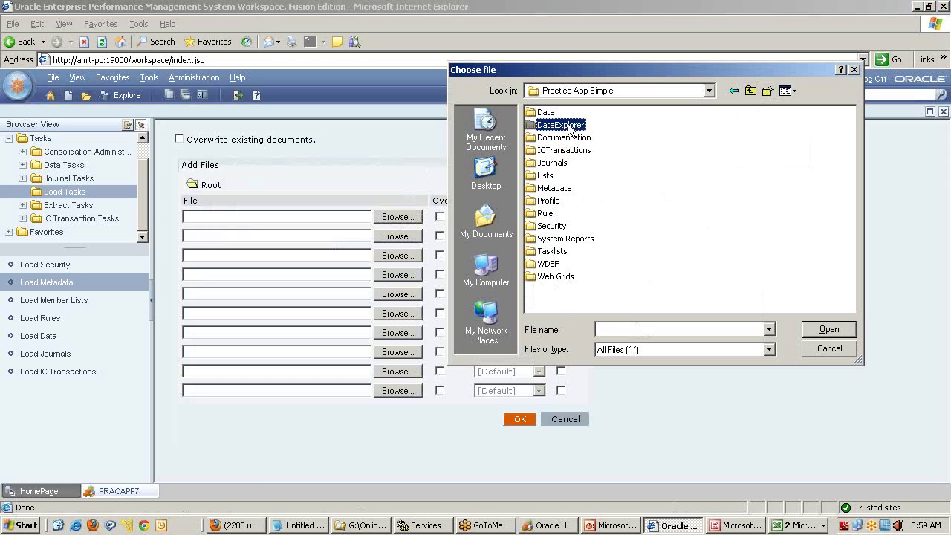
click(553, 276)
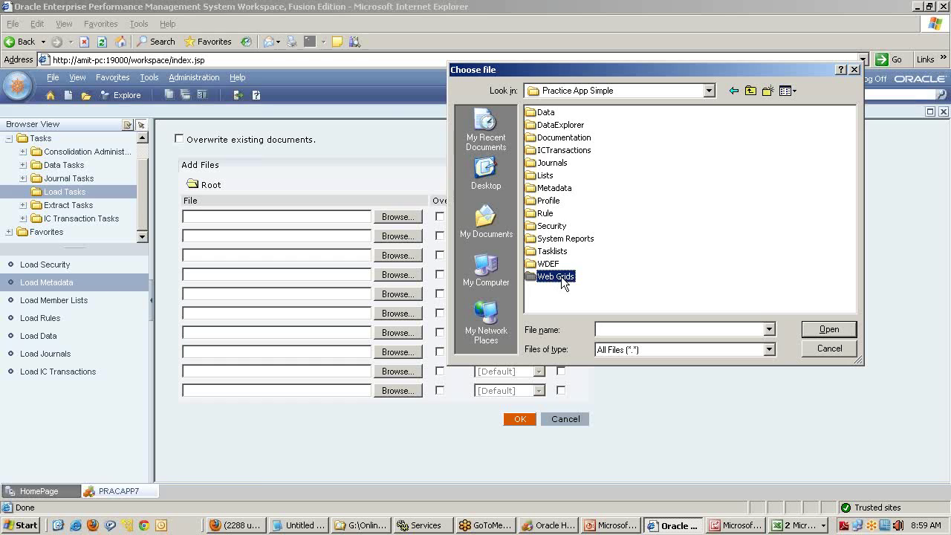
double_click(556, 278)
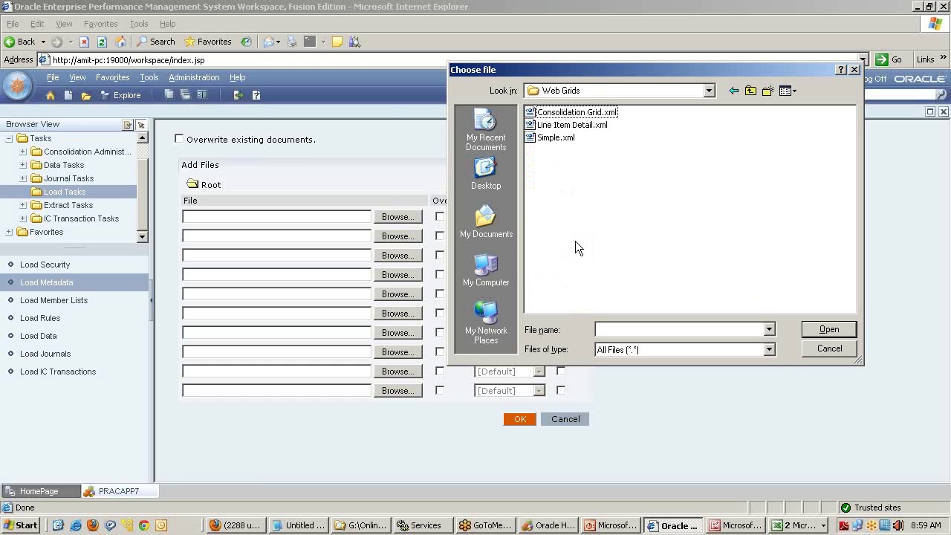
click(557, 137)
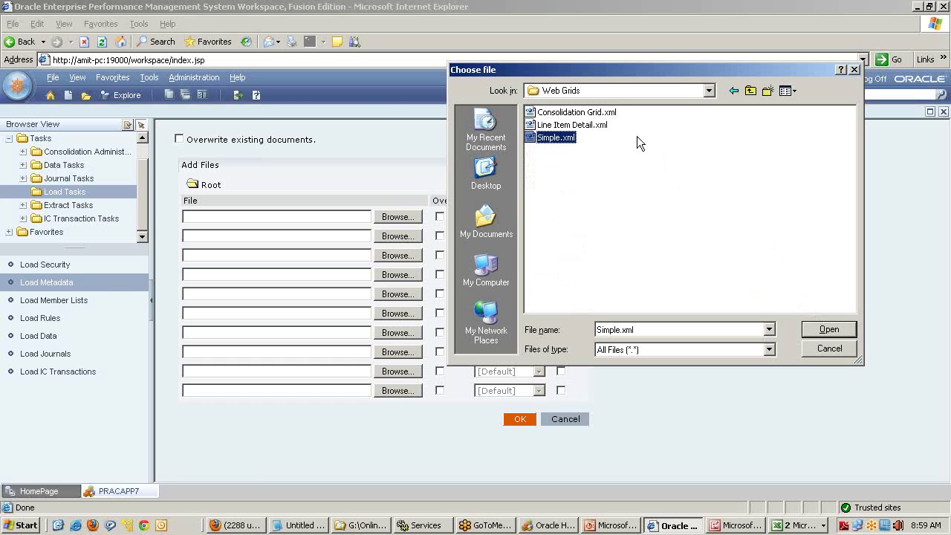
click(830, 329)
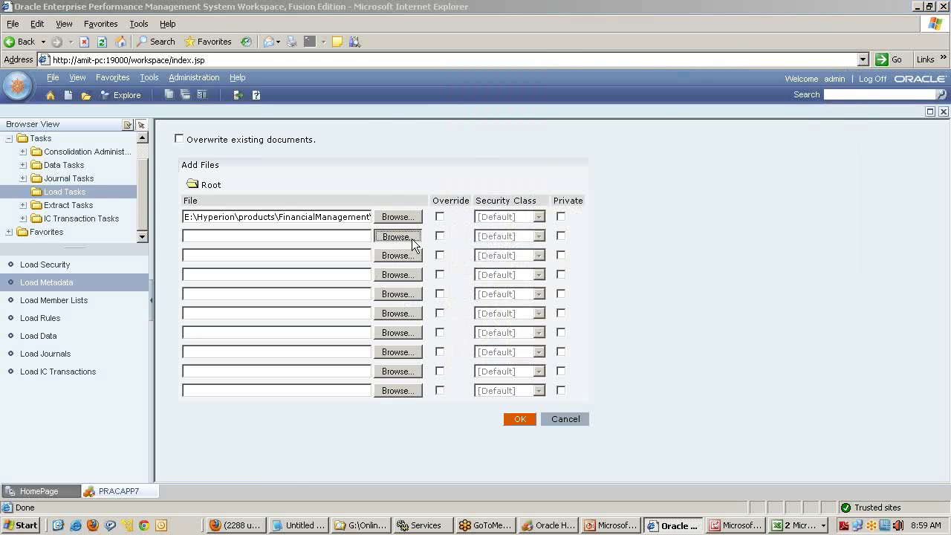
- Add Line Item Detail.xml and Consolidation Grid.xml as the second and third files, load the documents and finish the load
click(397, 235)
double_click(550, 137)
click(398, 255)
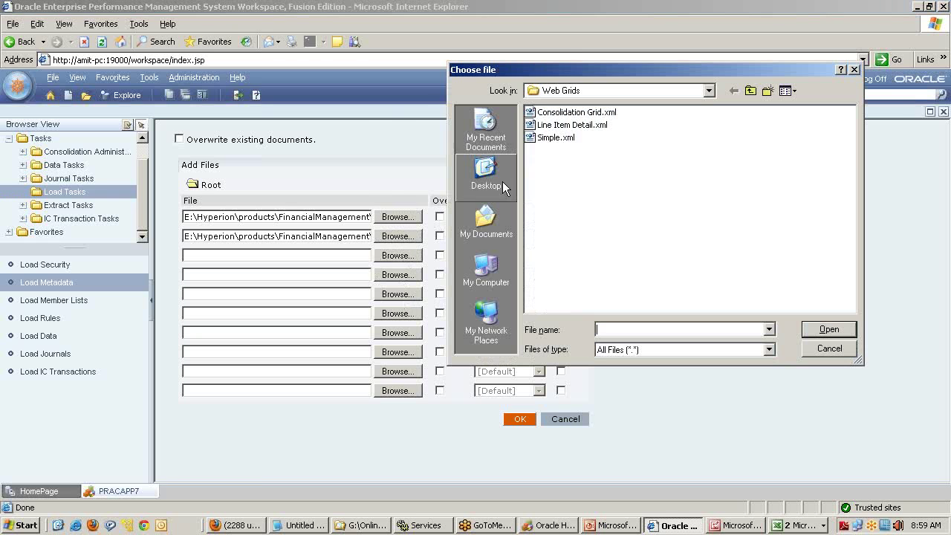
double_click(550, 124)
click(518, 417)
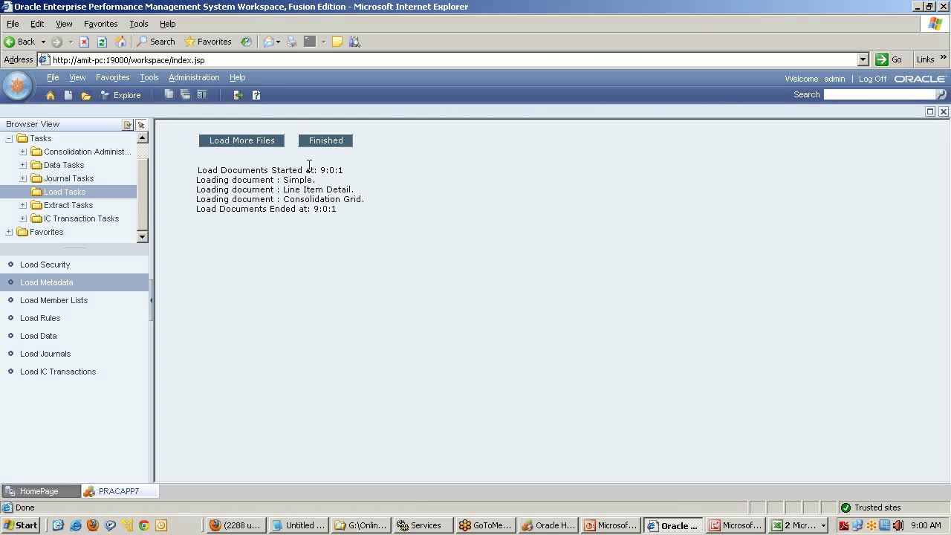
click(336, 141)
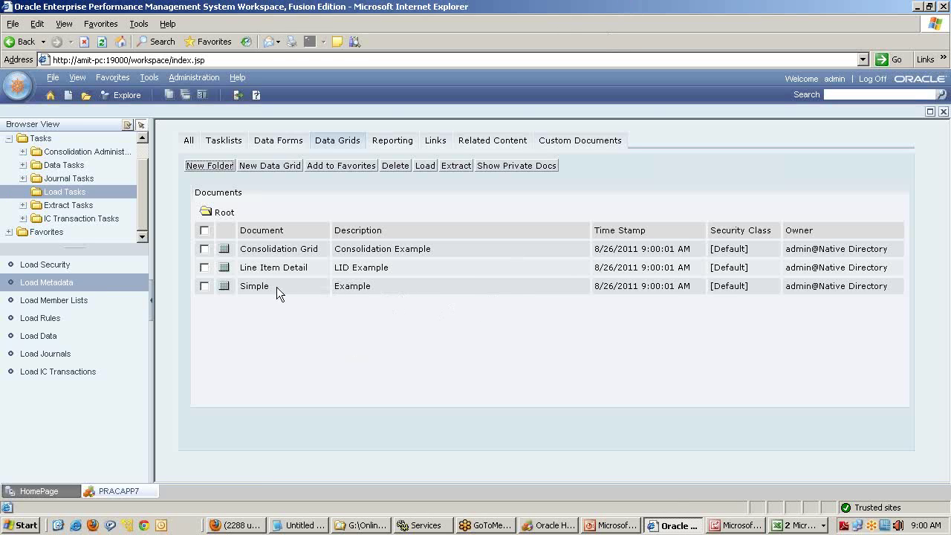
- Open the Simple data grid, expand the Regional United States entity and its first child, and widen the Entity column
click(258, 286)
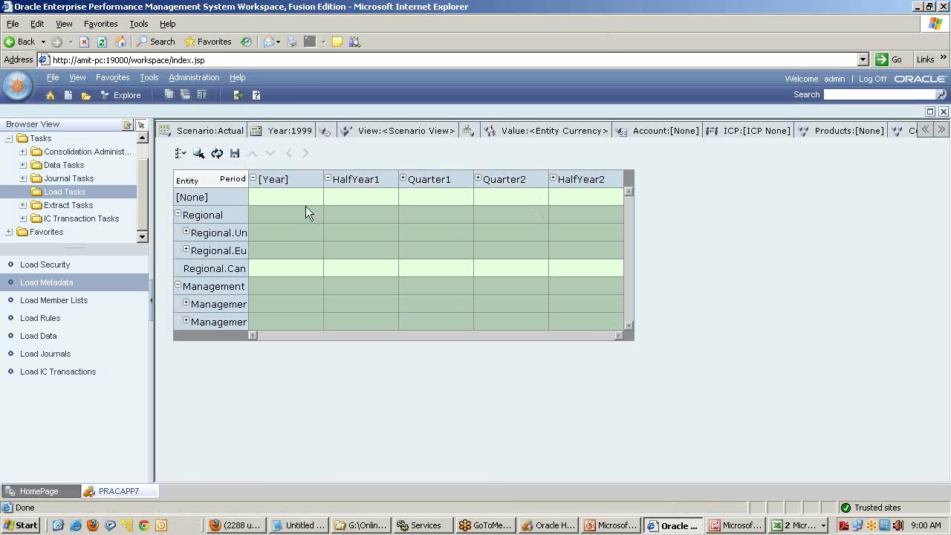
click(186, 231)
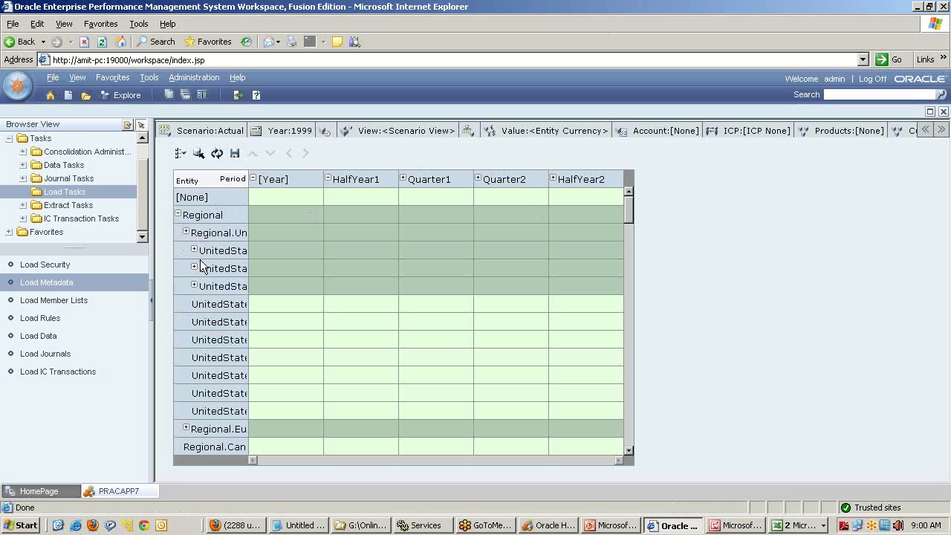
click(194, 250)
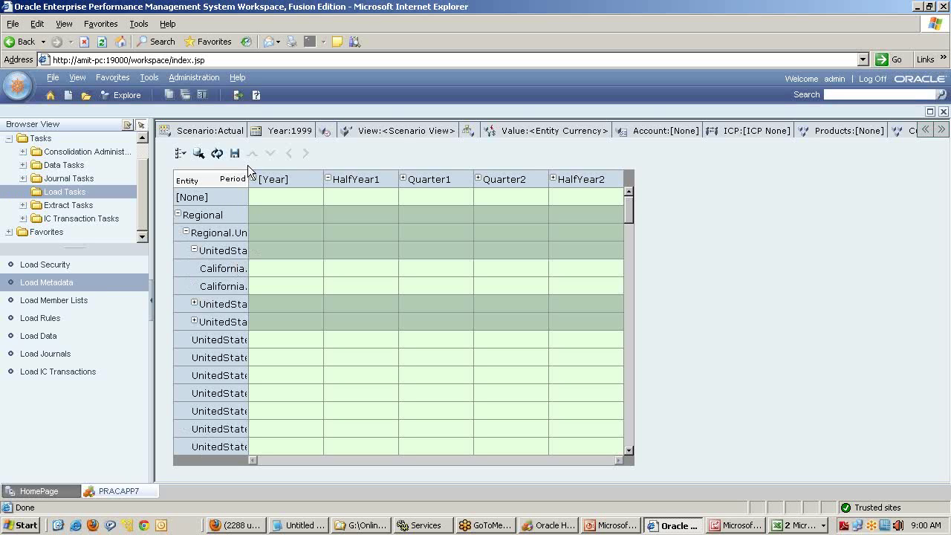
drag(249, 179, 281, 179)
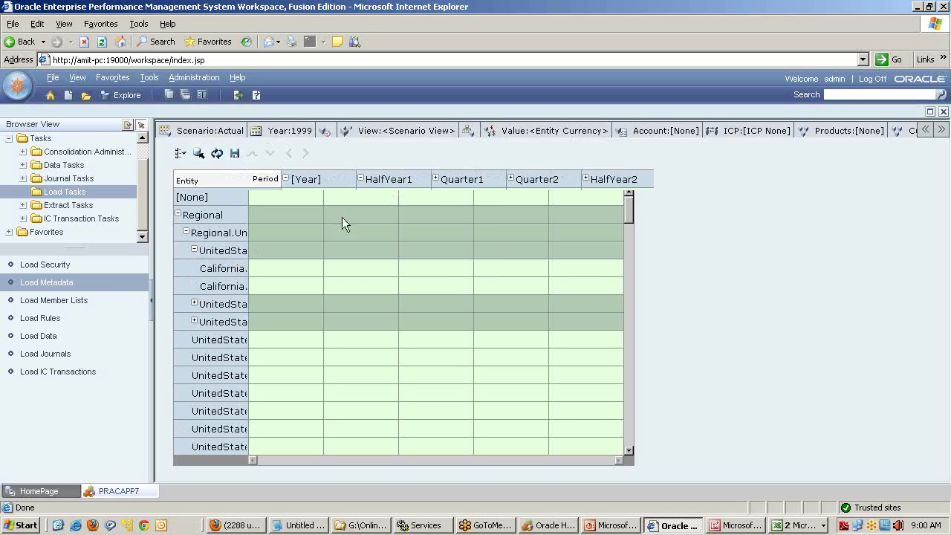
- Open the grid's Year member selector without saving changes, and look through the Period and View dimension members
click(283, 132)
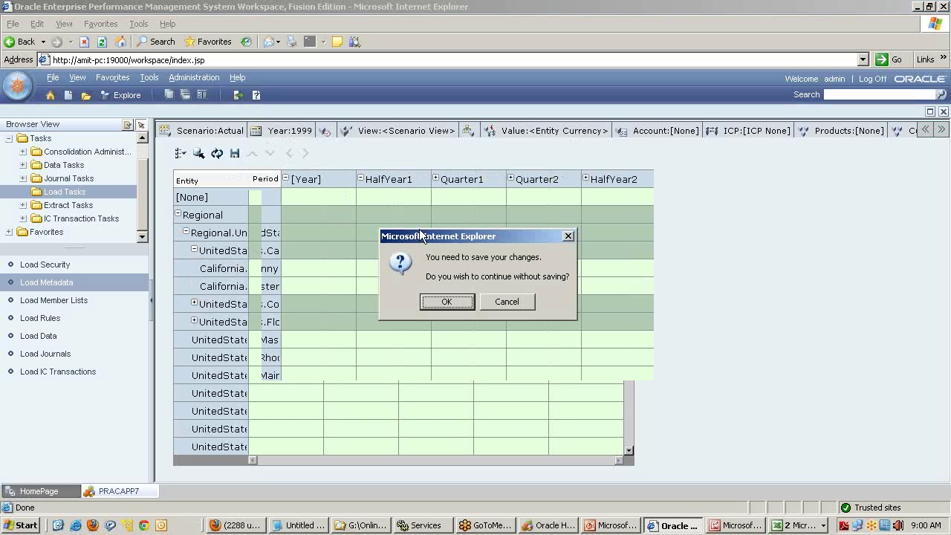
click(440, 302)
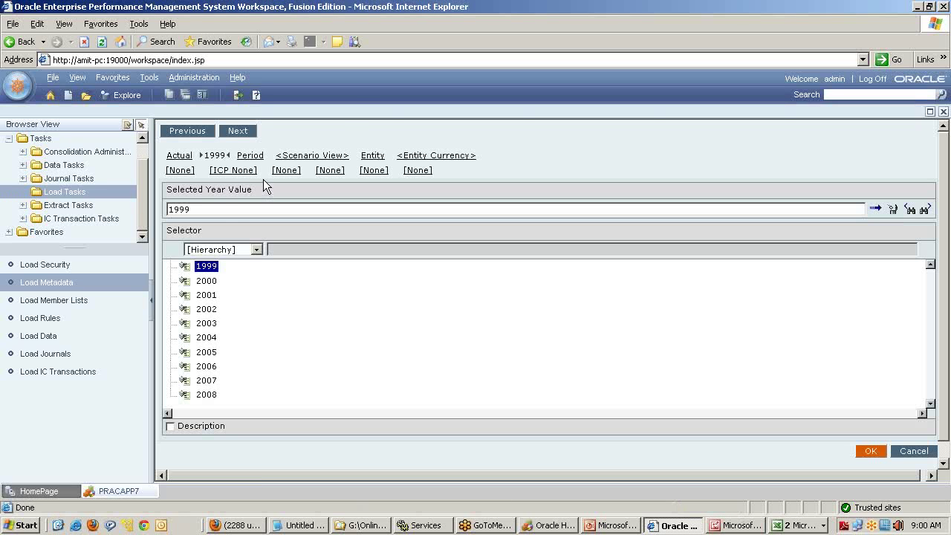
click(249, 156)
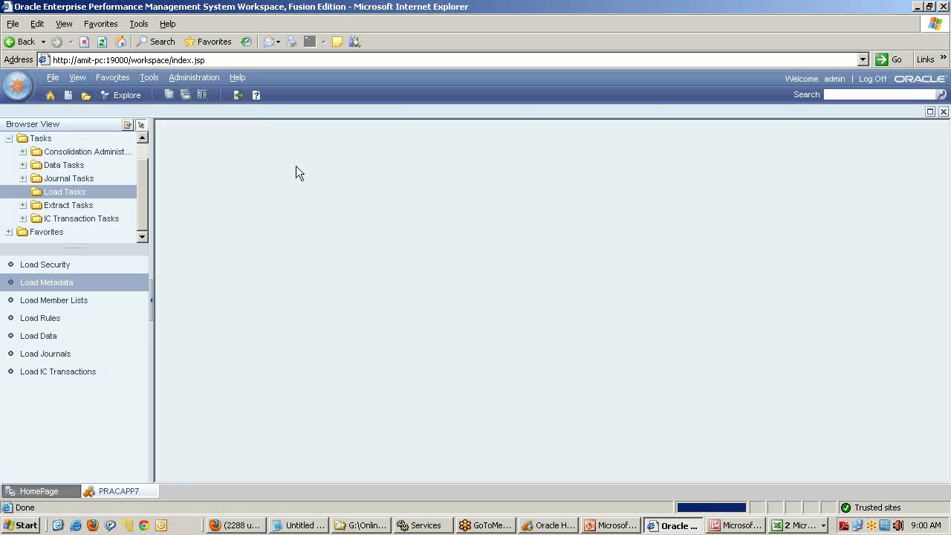
click(297, 158)
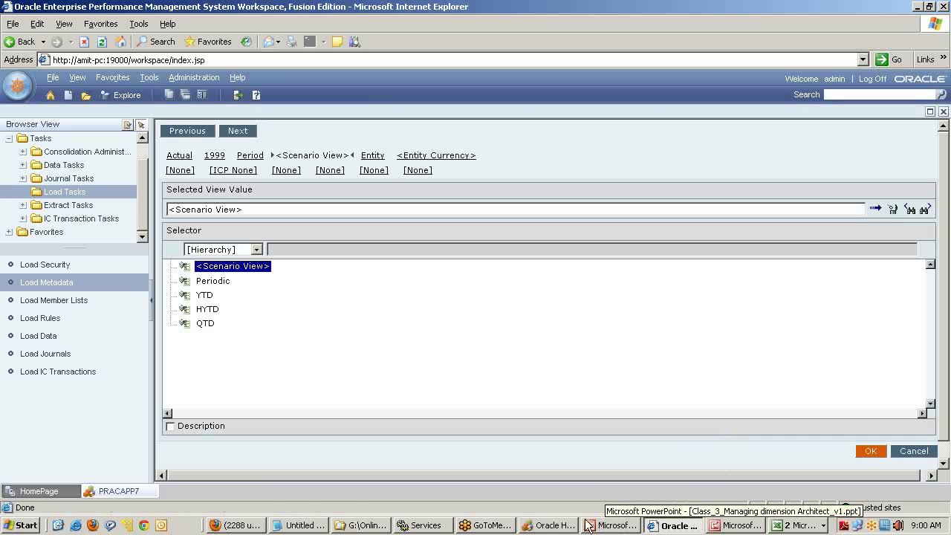
- Switch to the Hyperion Financial Management desktop client and try to open PracApp7 with HFM Practice on drive E: as its local storage folder
click(550, 526)
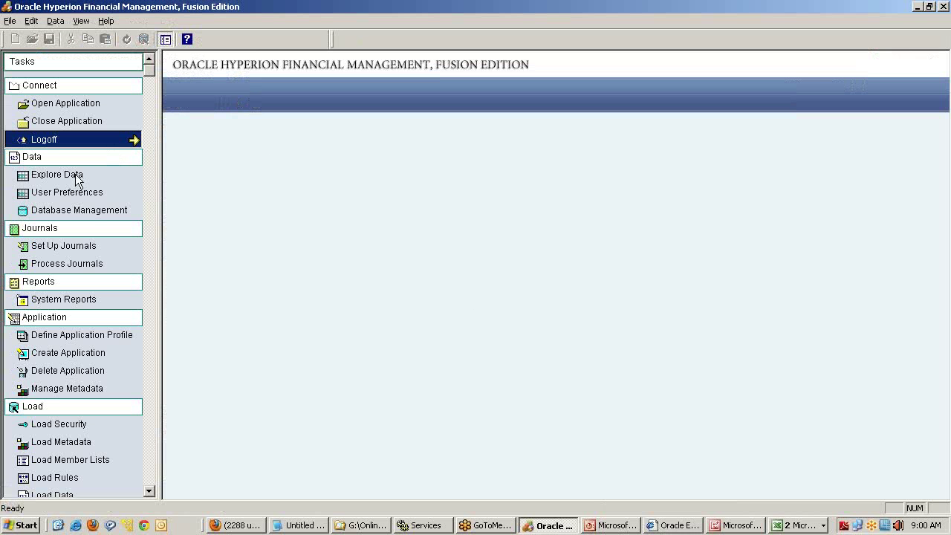
click(416, 208)
click(392, 301)
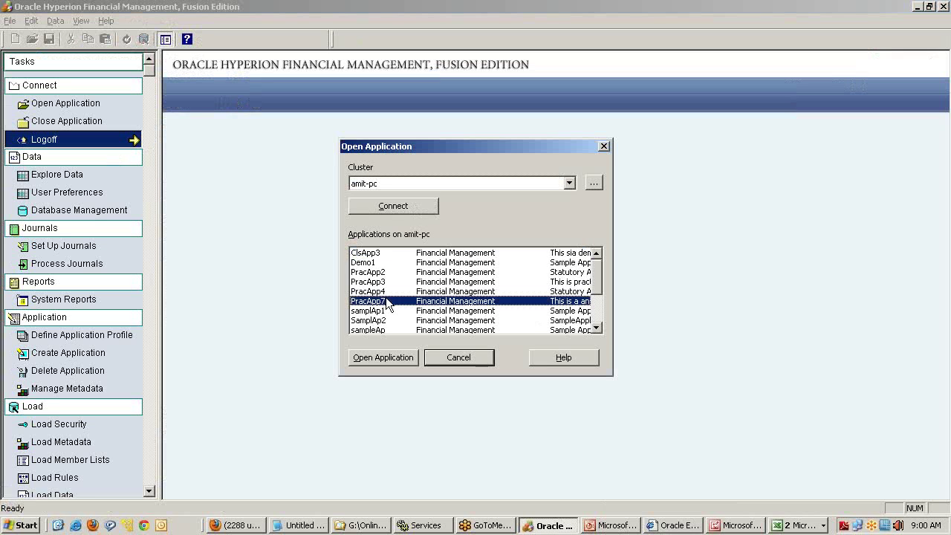
click(385, 359)
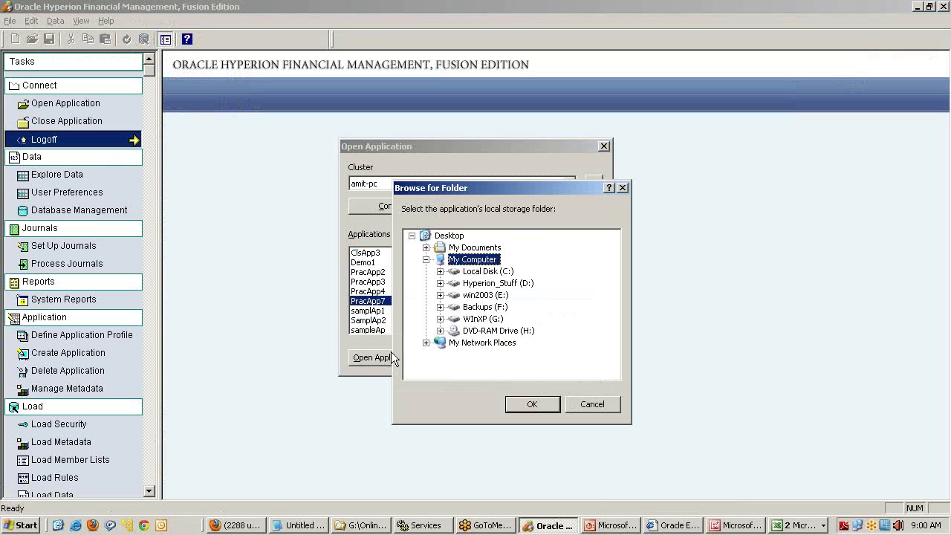
click(497, 273)
click(490, 295)
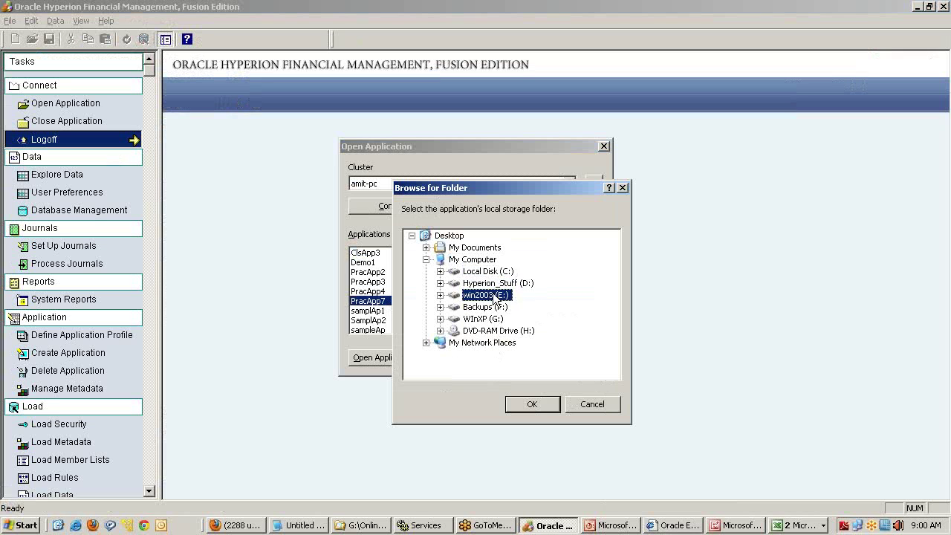
click(440, 295)
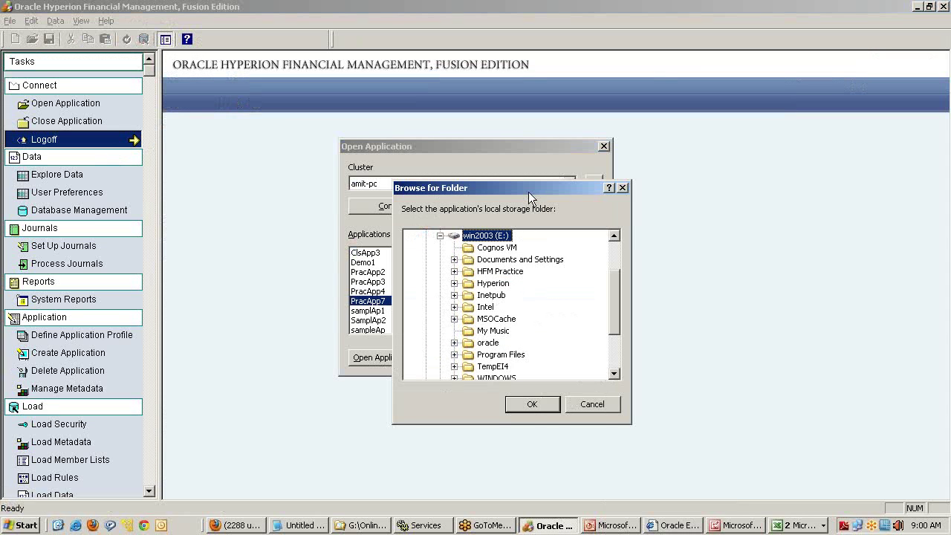
drag(528, 191, 679, 147)
click(651, 228)
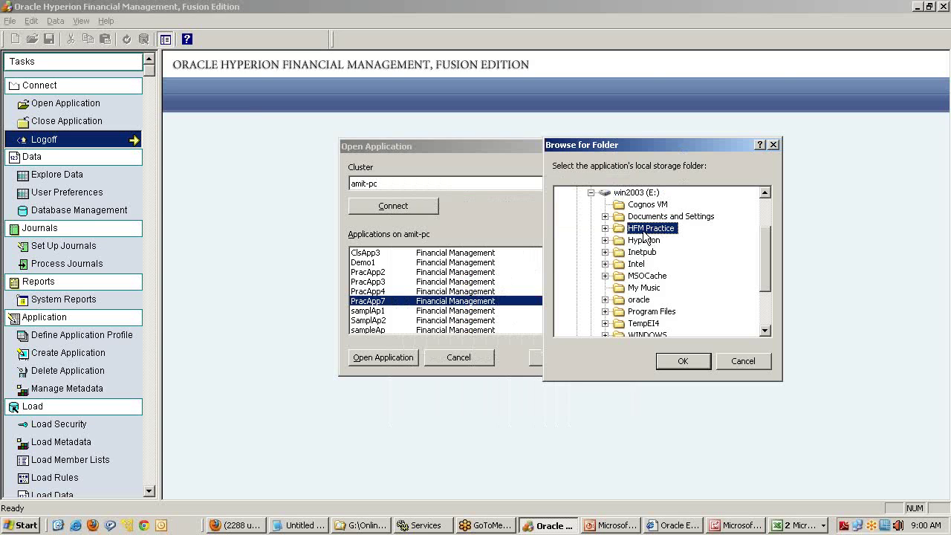
click(681, 363)
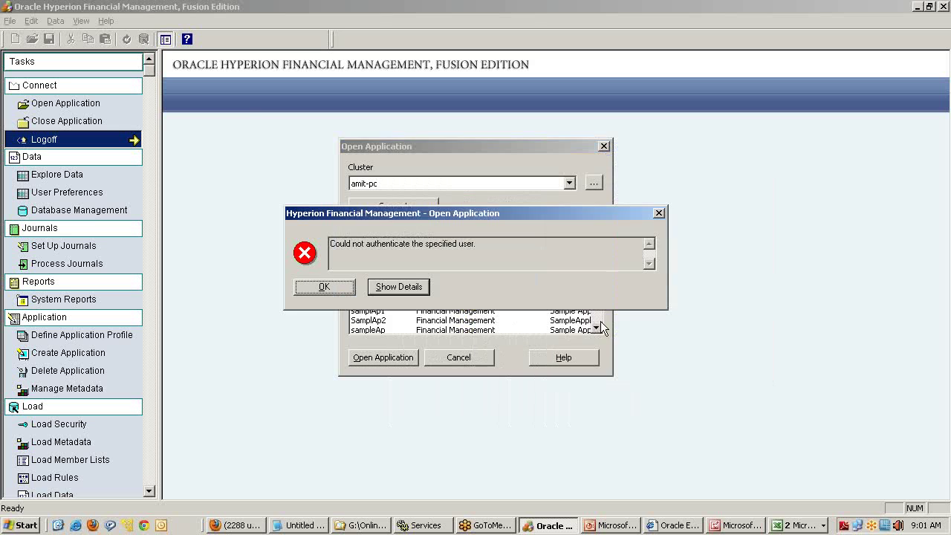
click(333, 287)
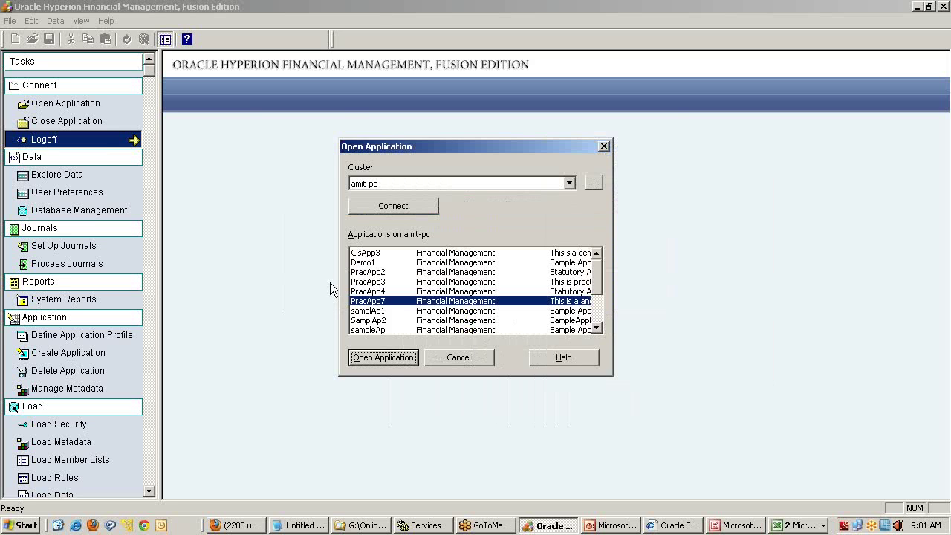
click(473, 355)
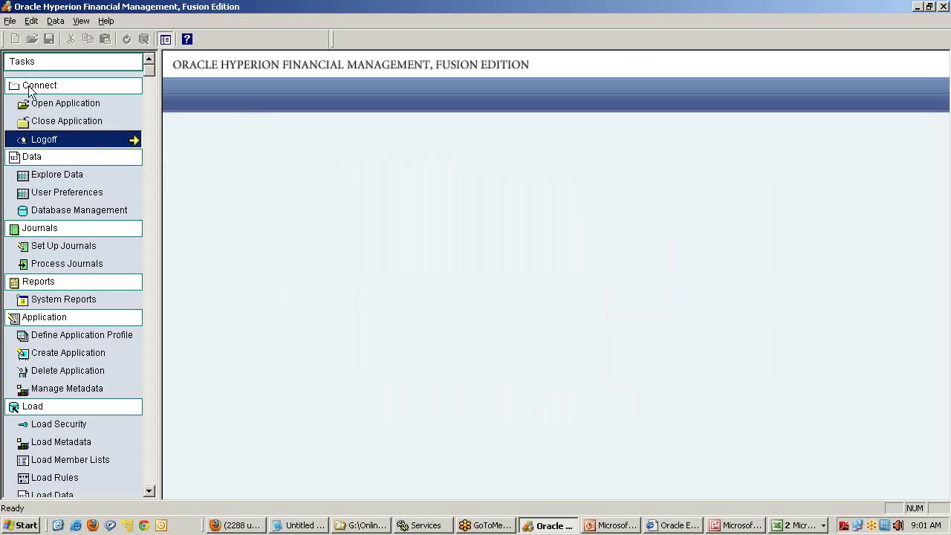
- Try to open PracApp7 from the amit-pc cluster, cancel the attempt and close the desktop client
click(83, 105)
click(371, 208)
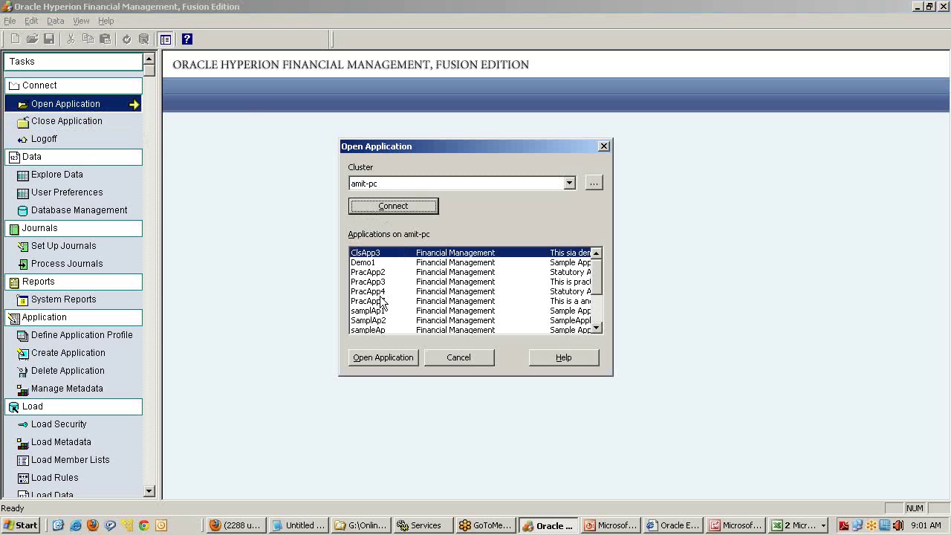
click(382, 302)
click(394, 358)
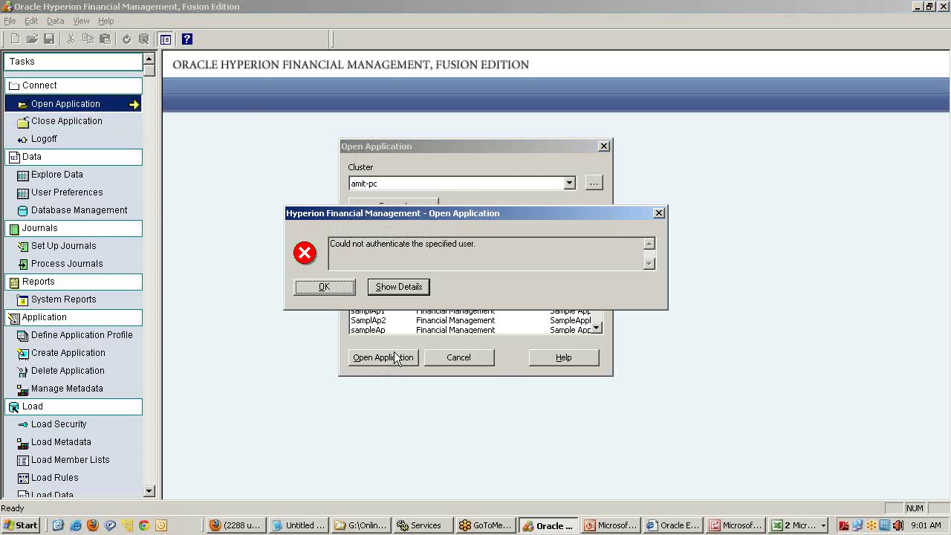
click(342, 289)
click(460, 359)
key(alt+F4)
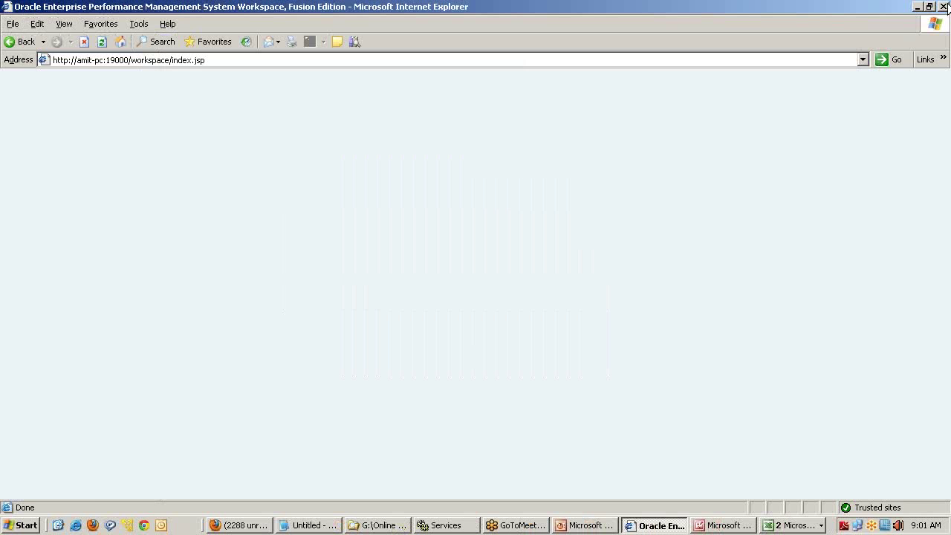
- Restart the Financial Management desktop client and log on with the administrator's user name and password
click(17, 525)
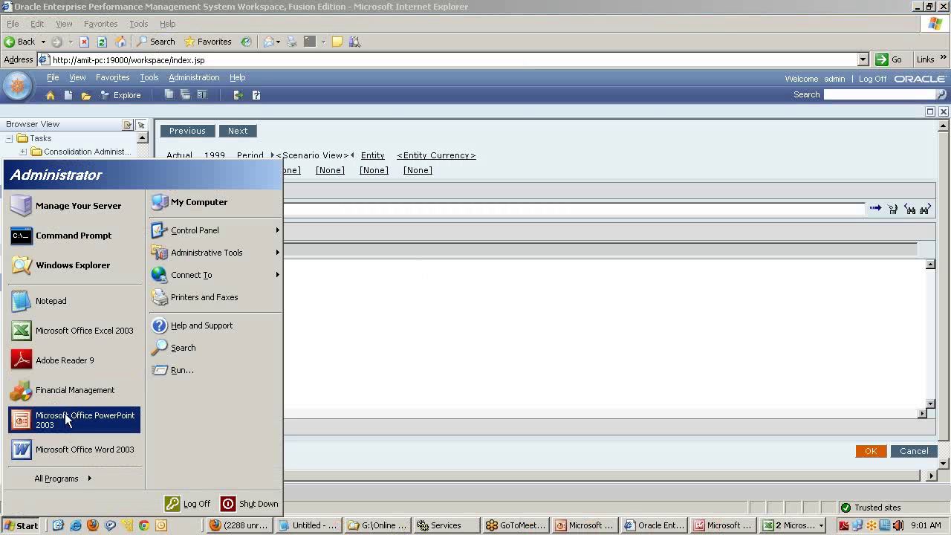
click(93, 389)
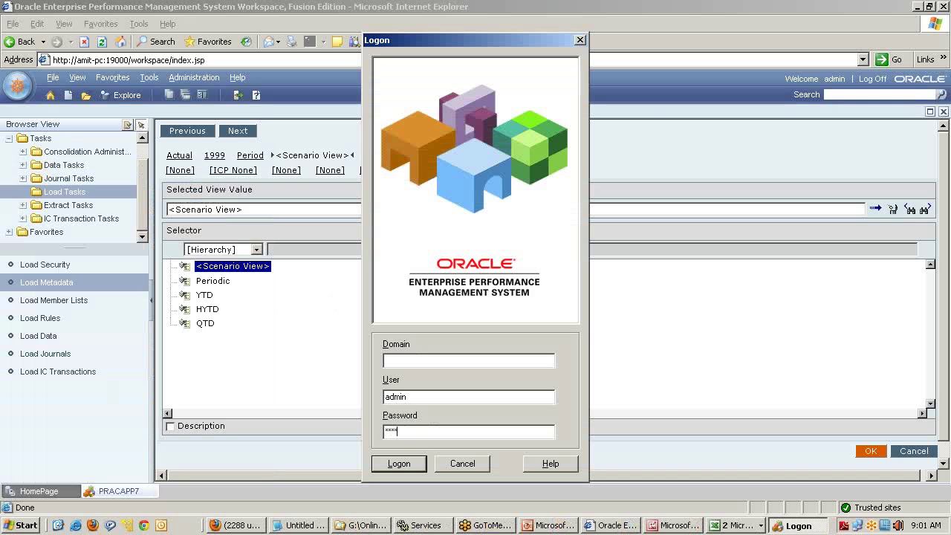
key(Return)
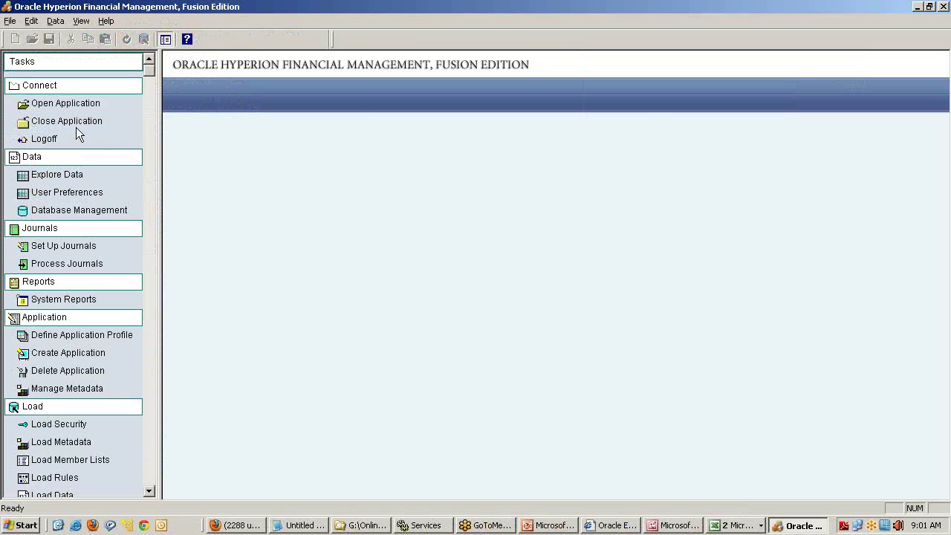
- Connect to the amit-pc cluster and open the PracApp7 application
click(71, 105)
click(373, 209)
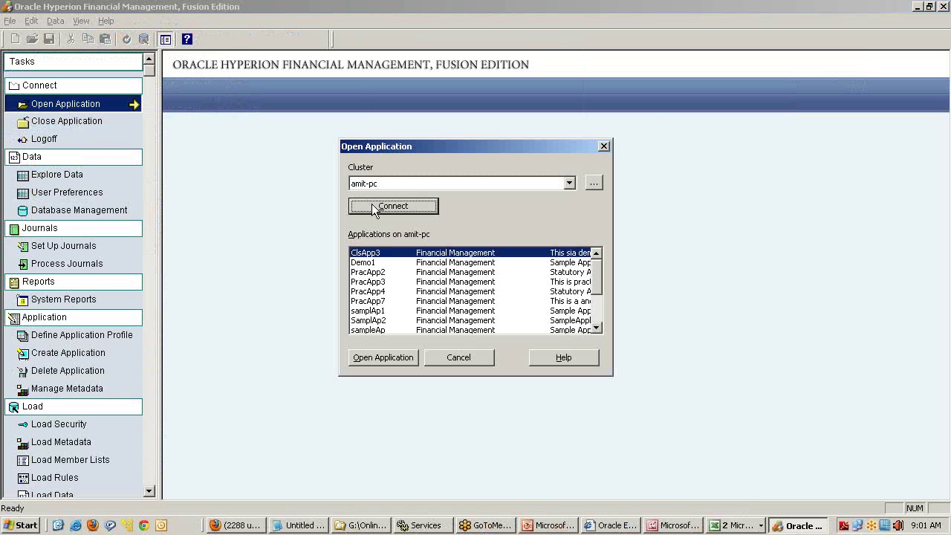
click(375, 292)
click(375, 301)
click(382, 358)
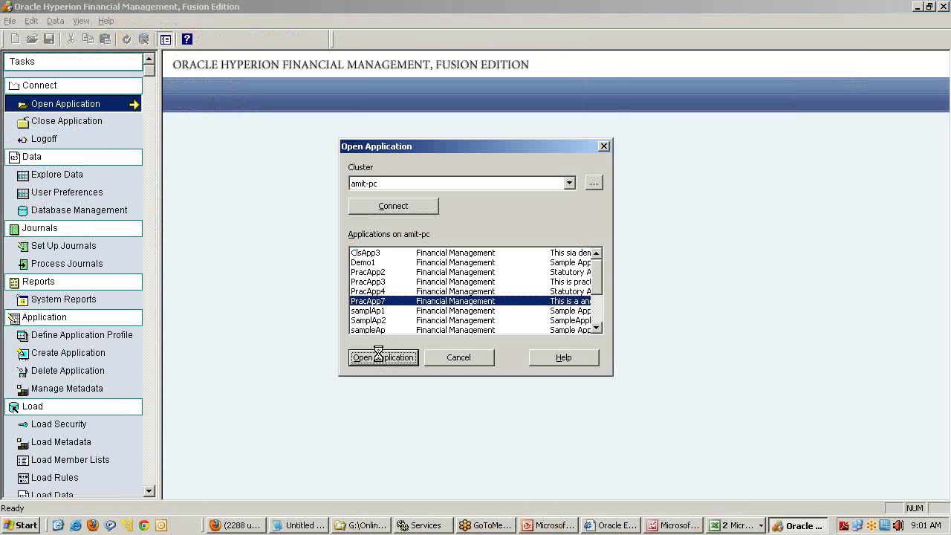
- Open Explore Data's point of view selector and compare the Entity members under Regional and UnitedStates in the web workspace and the desktop client
click(70, 176)
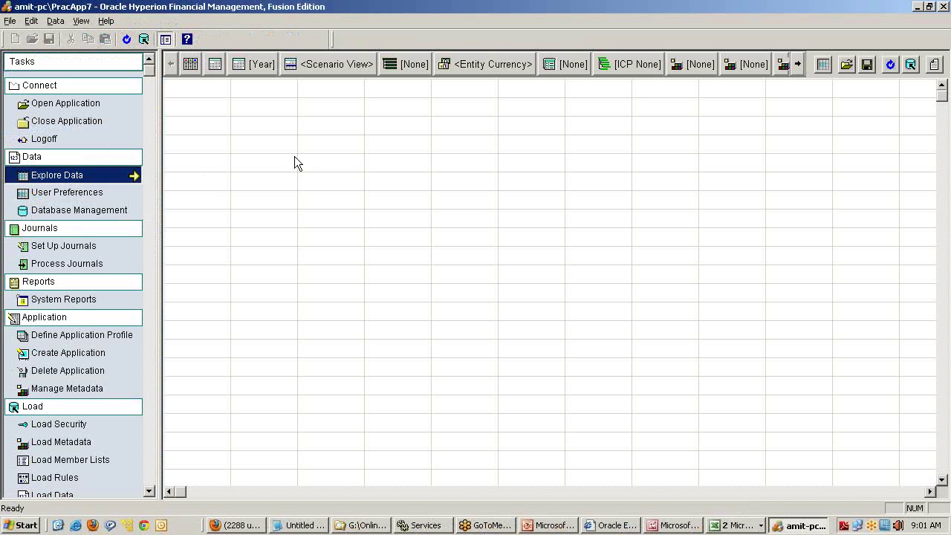
click(252, 69)
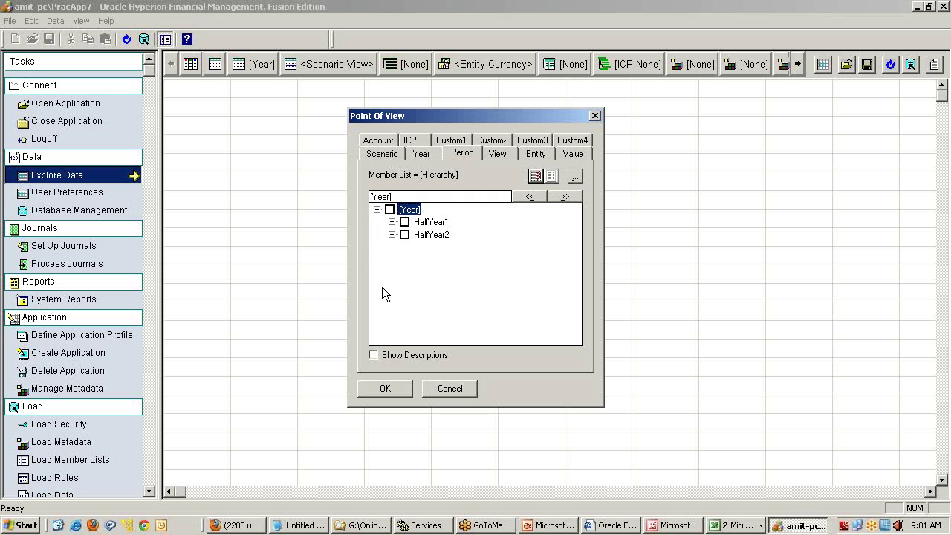
click(611, 525)
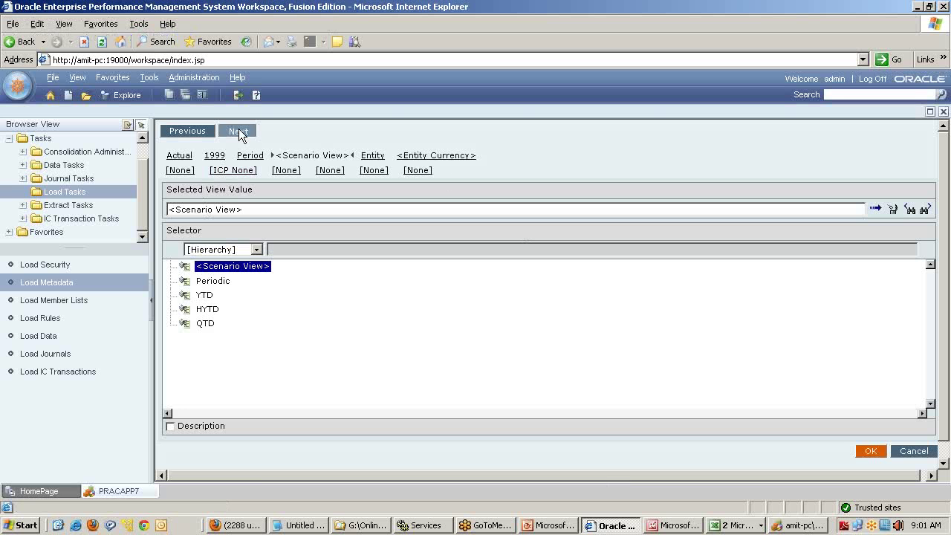
click(238, 131)
click(171, 281)
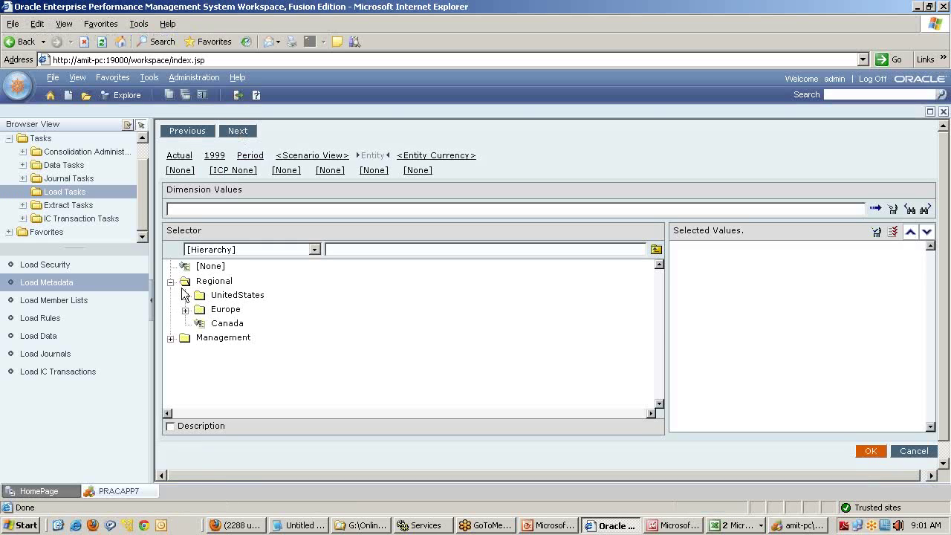
click(185, 295)
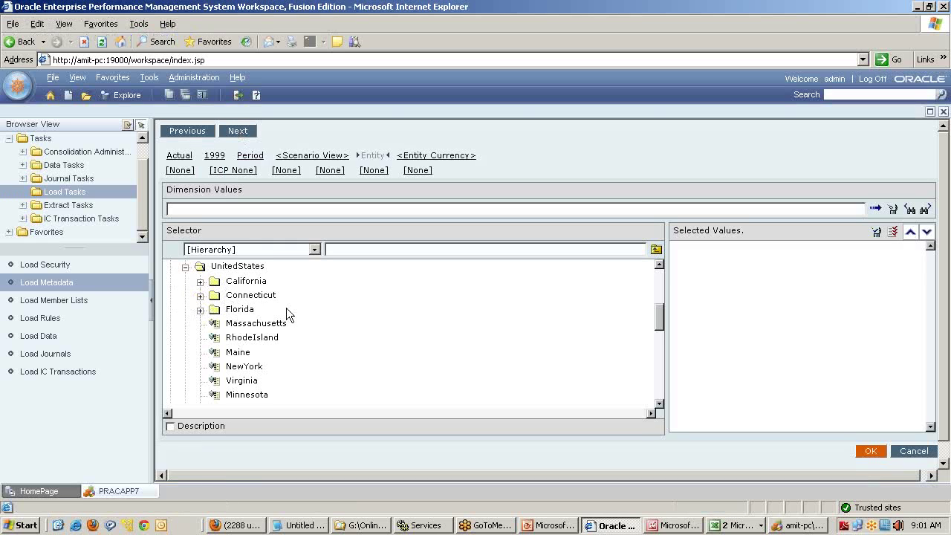
click(660, 265)
click(660, 264)
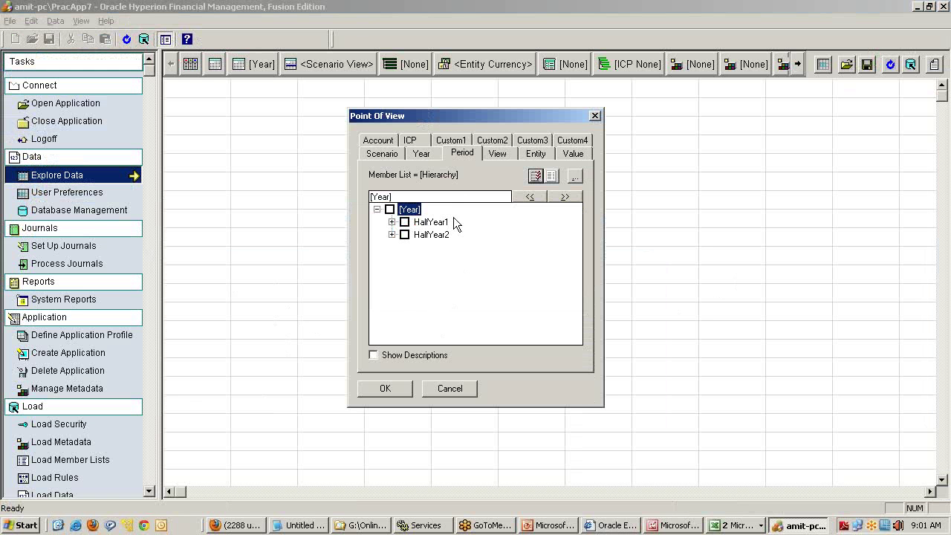
click(536, 154)
click(377, 222)
click(393, 235)
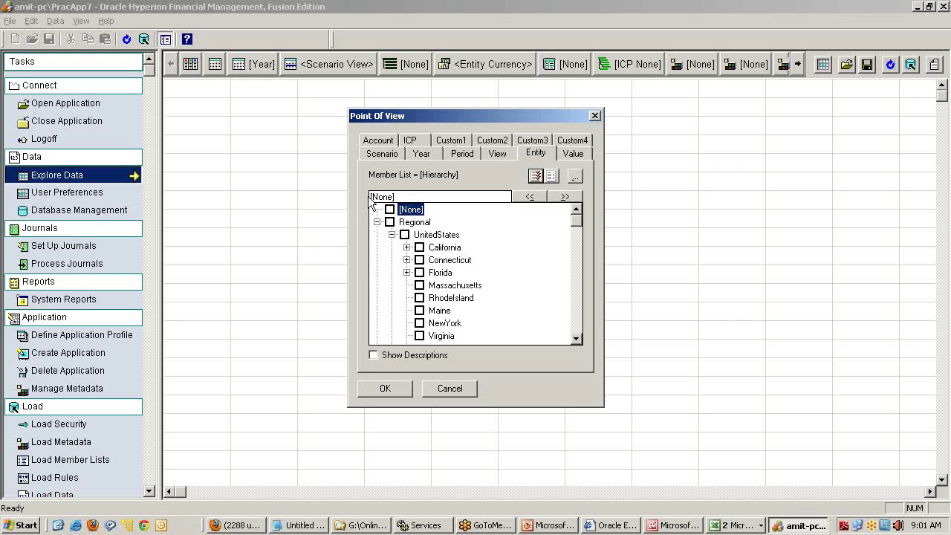
- Switch to the web workspace, cancel the member selection and close the PRACAPP7 application
click(612, 526)
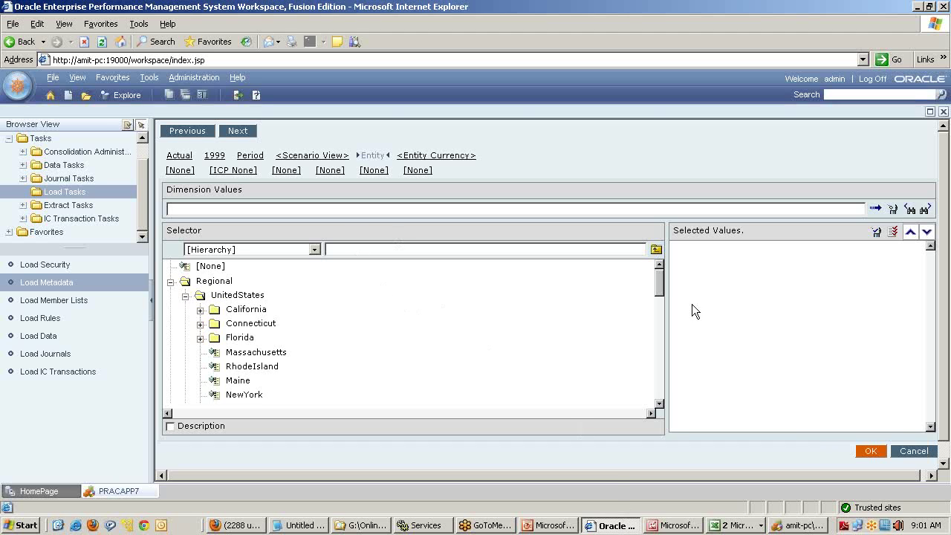
click(914, 451)
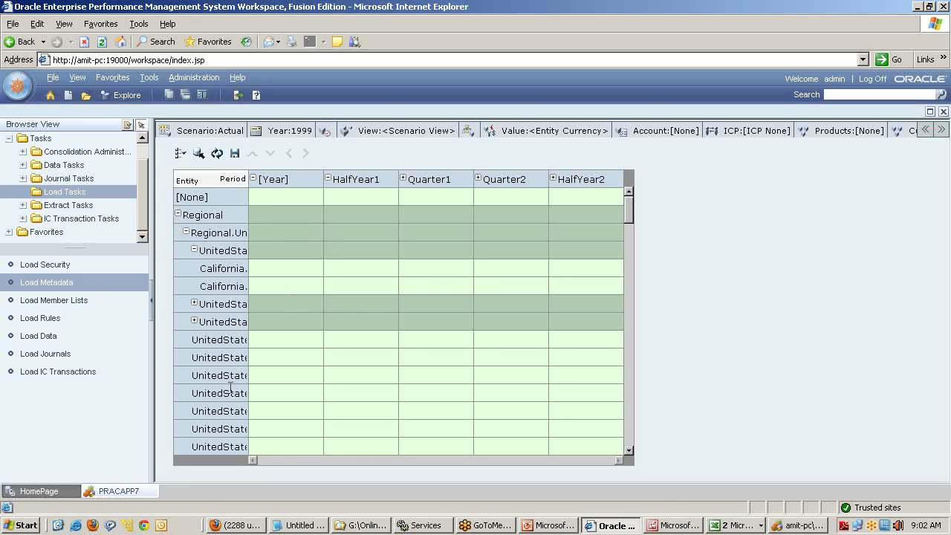
right_click(136, 492)
click(165, 447)
- Switch to the Notepad notes and compare the web client's member check with the metadata test, member list and rule loading steps
click(301, 525)
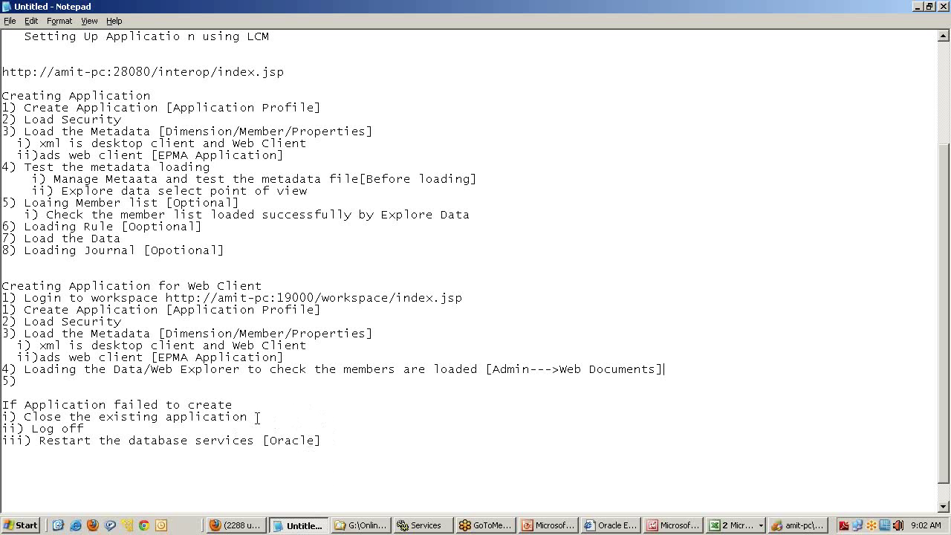
drag(26, 367, 339, 369)
click(343, 368)
drag(25, 166, 241, 168)
click(237, 180)
drag(23, 369, 233, 369)
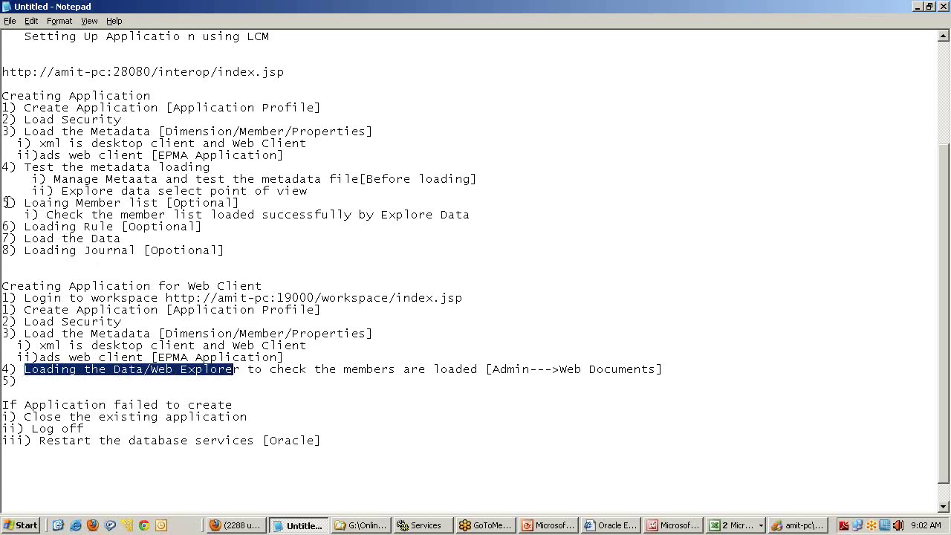
drag(6, 202, 242, 222)
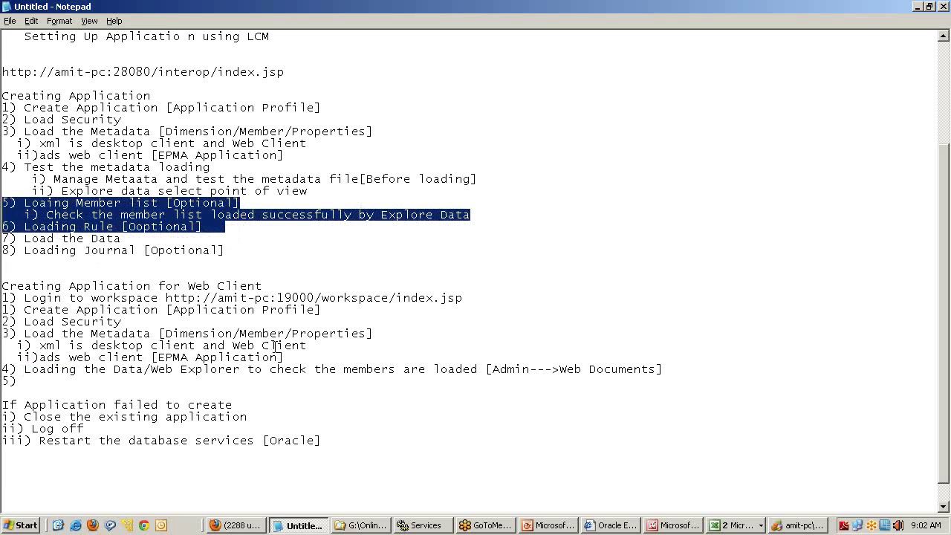
- Reopen PRACAPP7 in the web workspace and load DemoMemberLists.lst from the Lists folder as its member lists file, checking the load log
key(alt+Tab)
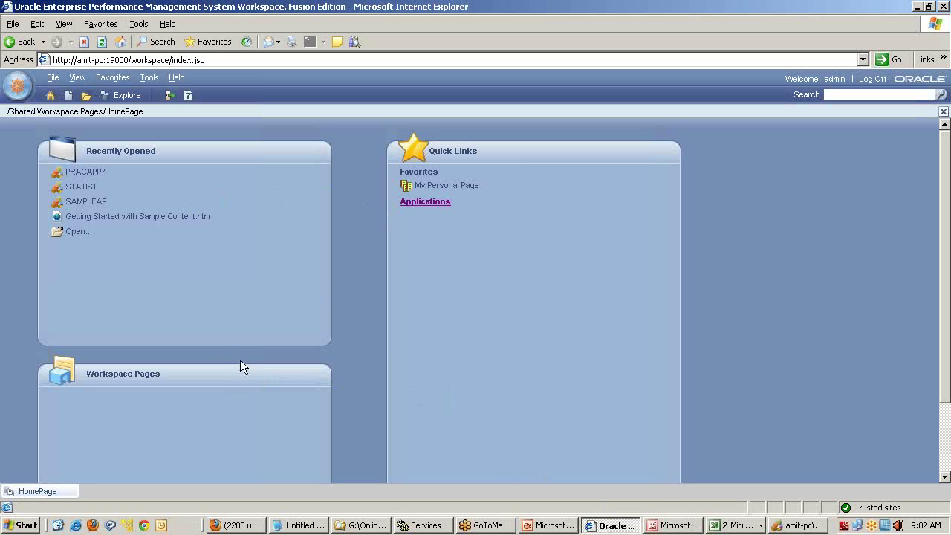
click(88, 172)
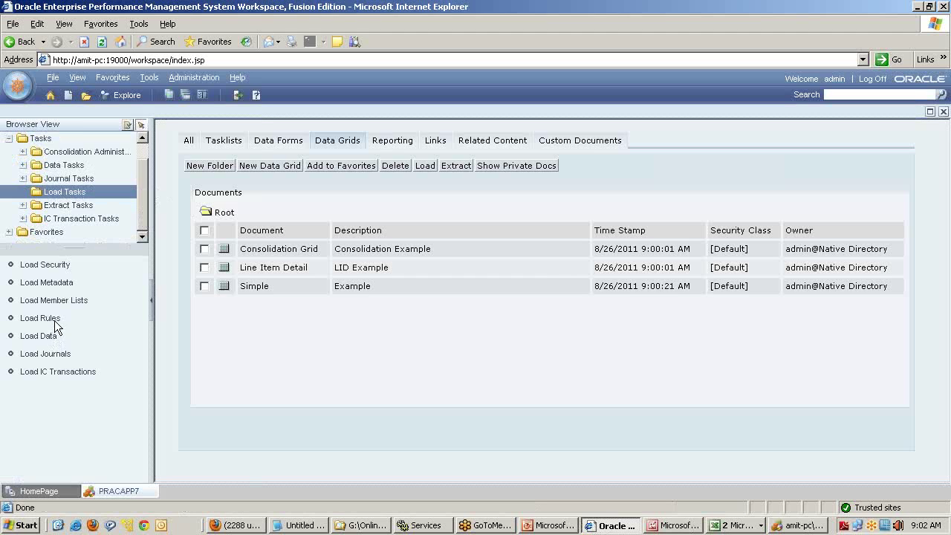
click(65, 300)
click(388, 179)
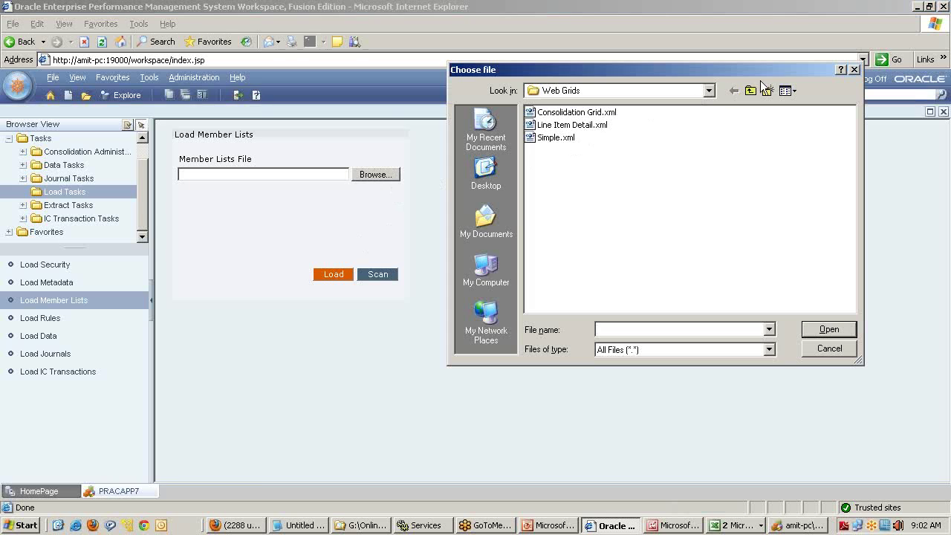
click(751, 90)
double_click(549, 176)
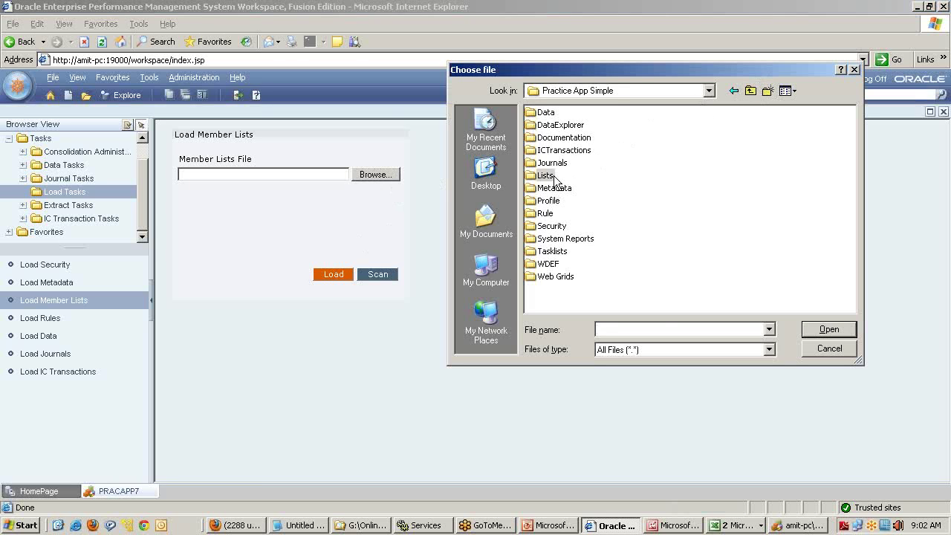
click(573, 125)
click(829, 329)
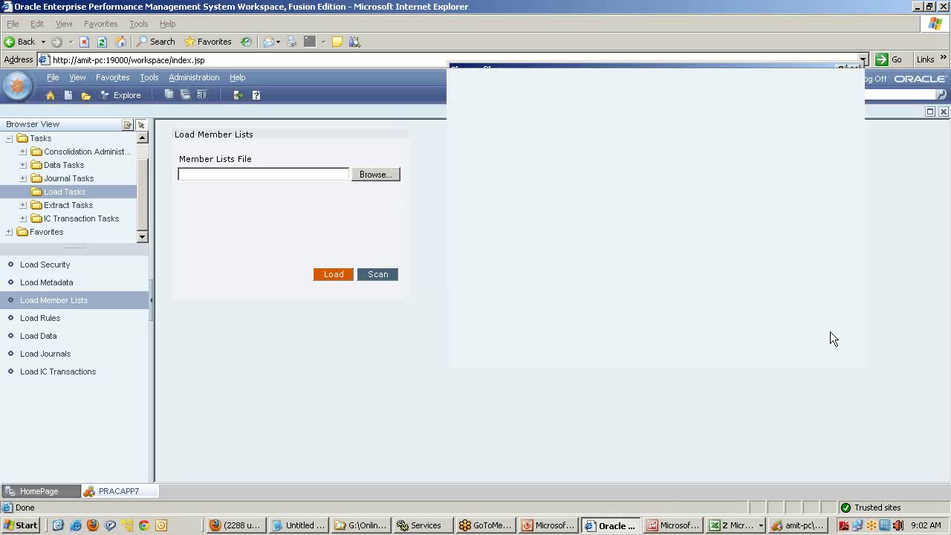
click(346, 273)
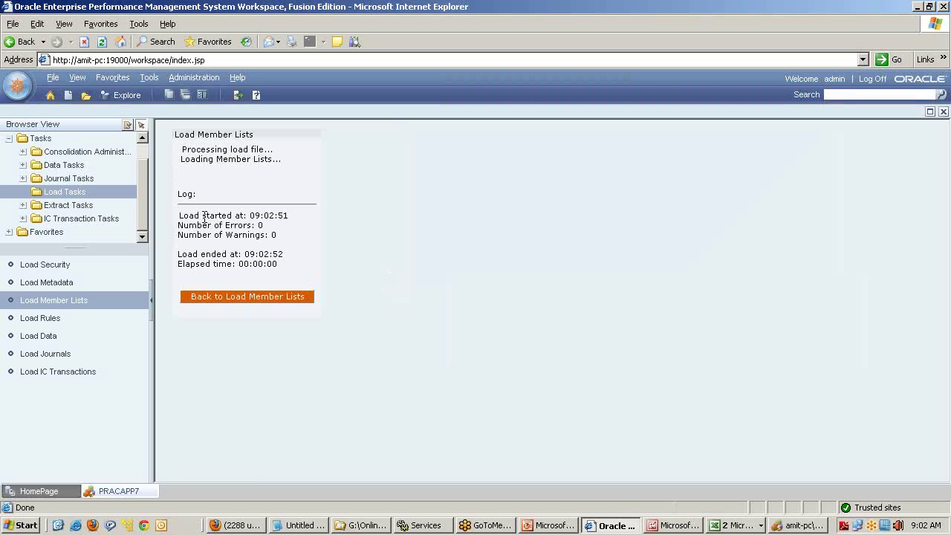
drag(203, 215, 296, 223)
click(285, 231)
- Load ClassRules.rle from the Rule folder as the rules file and examine the Line 53 entry in the load log
click(40, 318)
click(373, 175)
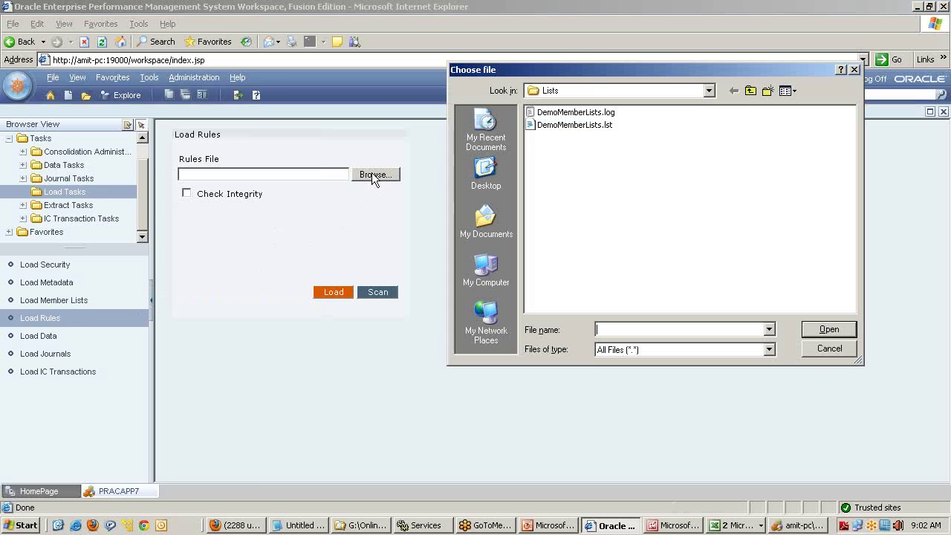
click(751, 89)
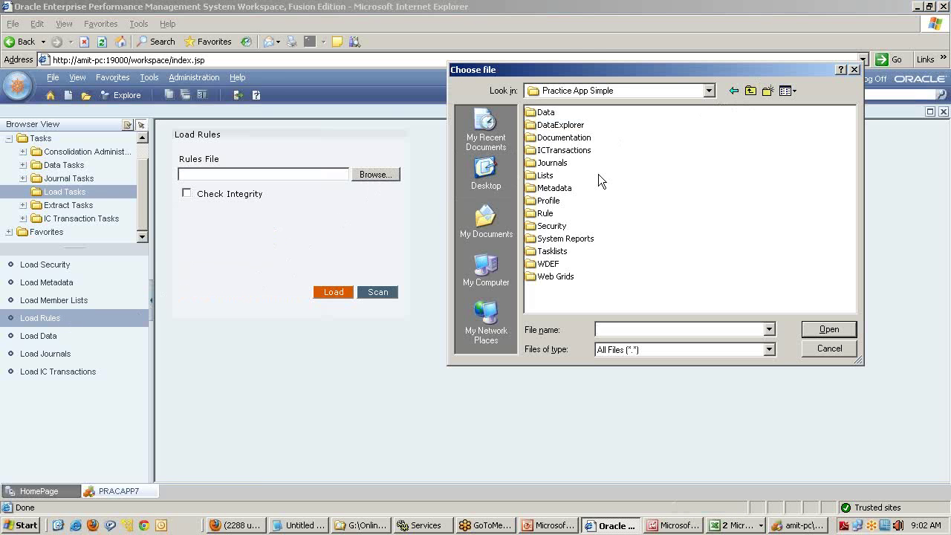
double_click(550, 212)
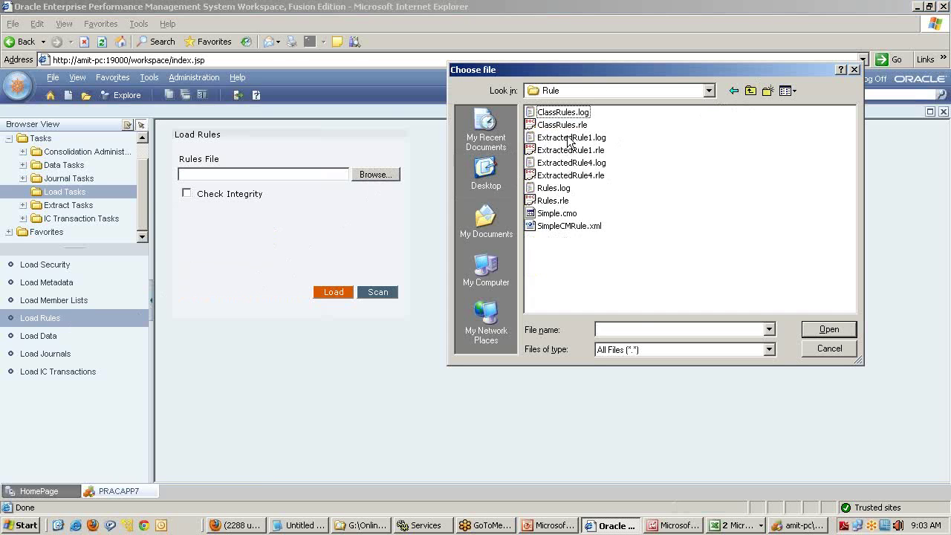
click(562, 125)
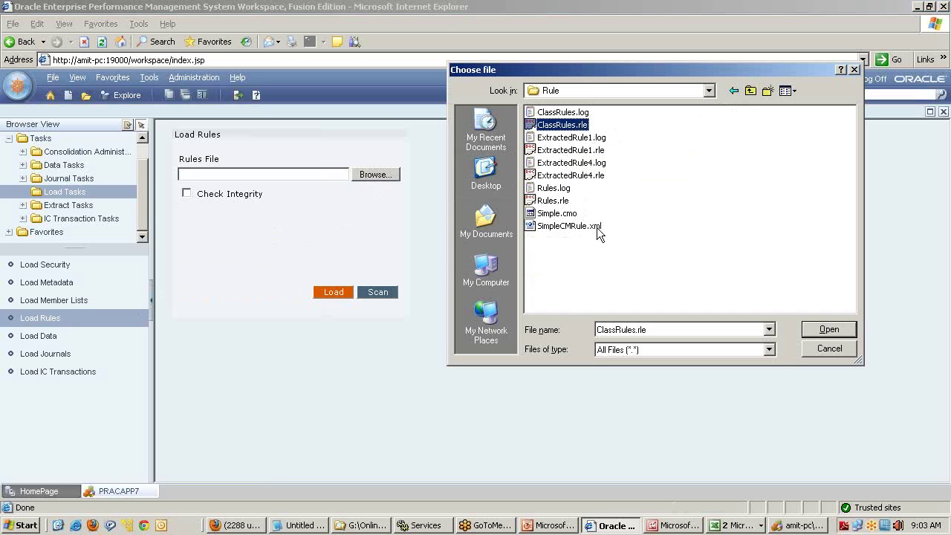
click(827, 330)
click(341, 293)
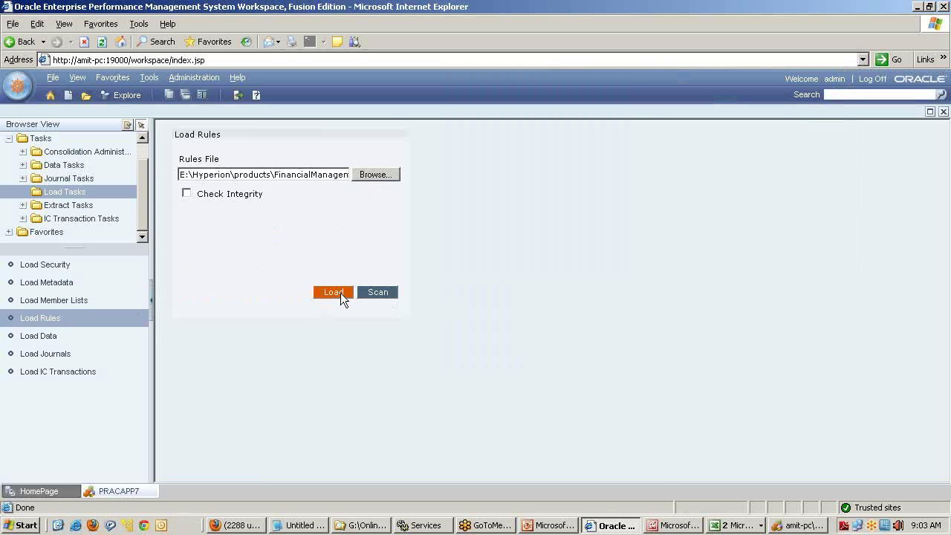
drag(241, 264, 318, 254)
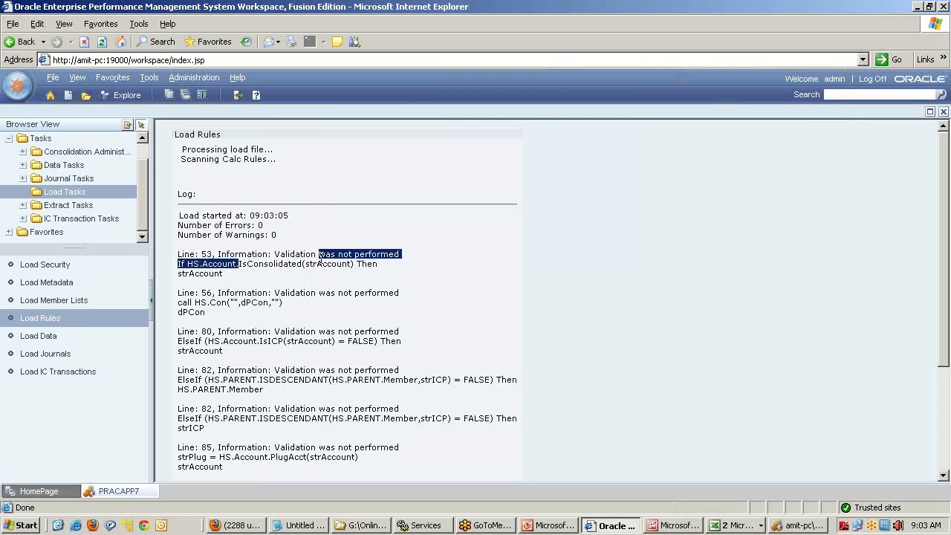
click(252, 272)
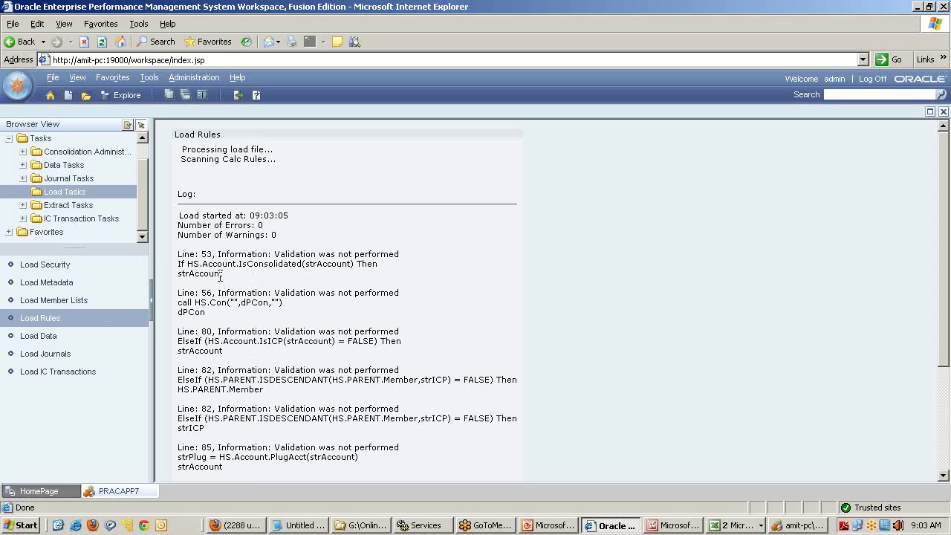
drag(238, 264, 350, 265)
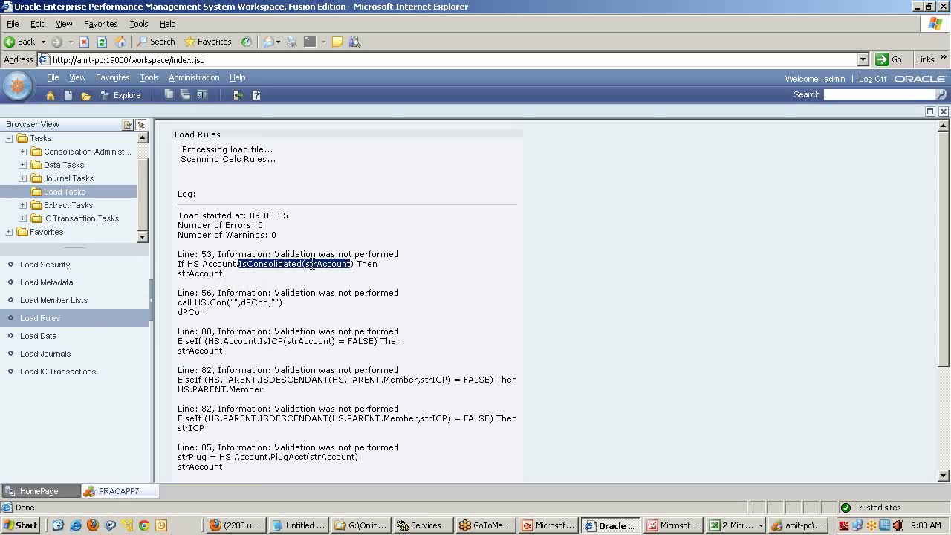
click(343, 276)
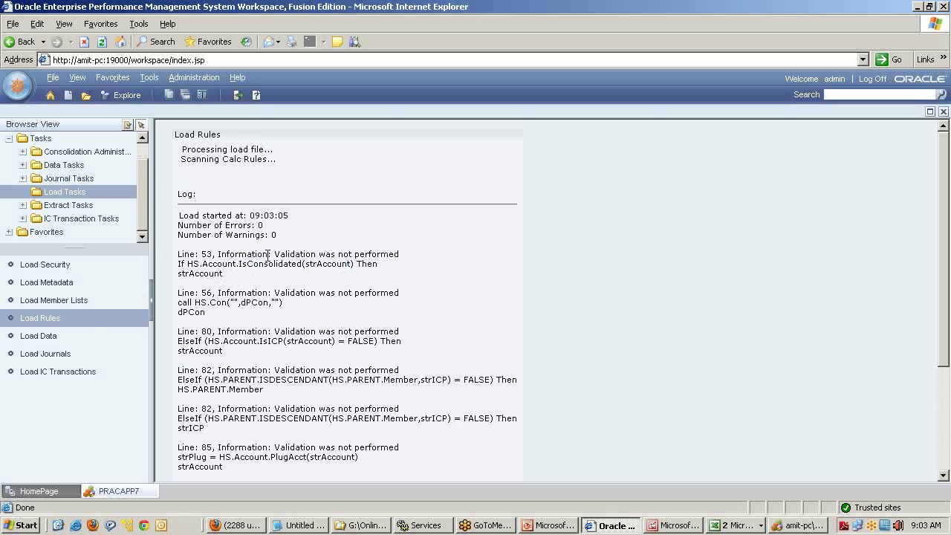
- Scan Rules.rle from the Rule folder as the rules file and review the scan log for errors and warnings
drag(218, 254, 323, 255)
click(76, 319)
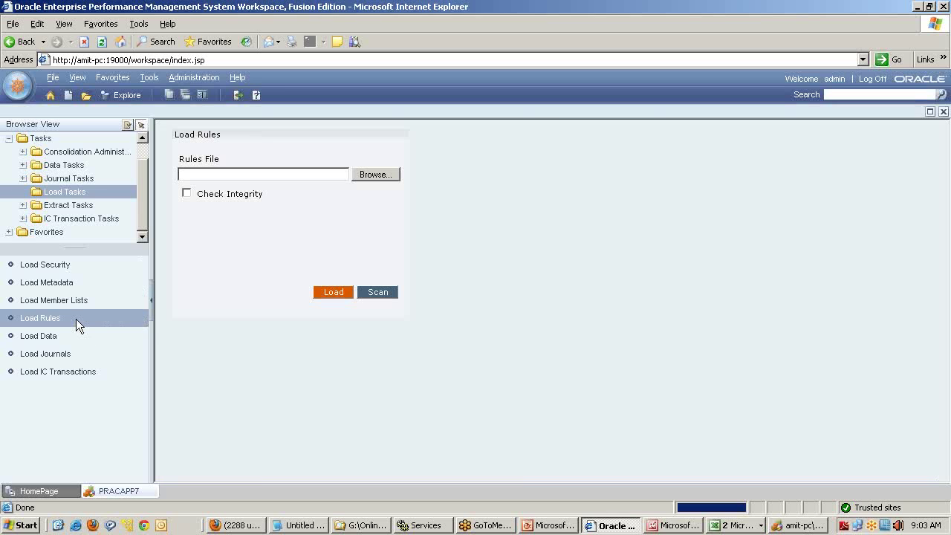
click(376, 174)
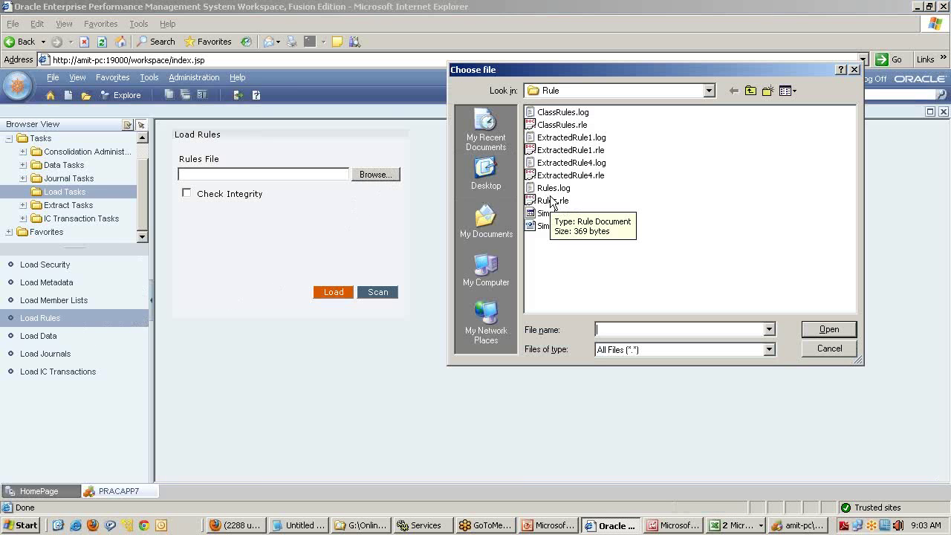
click(558, 200)
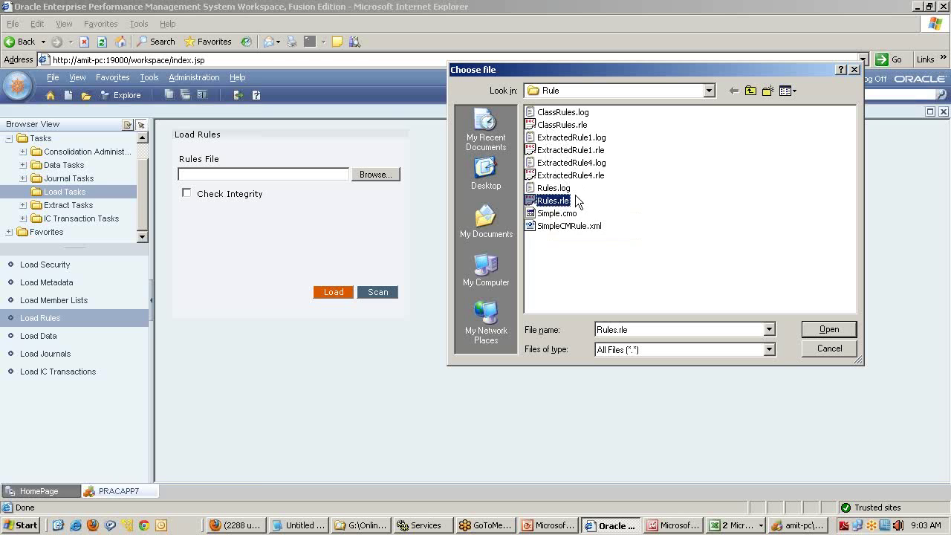
click(825, 331)
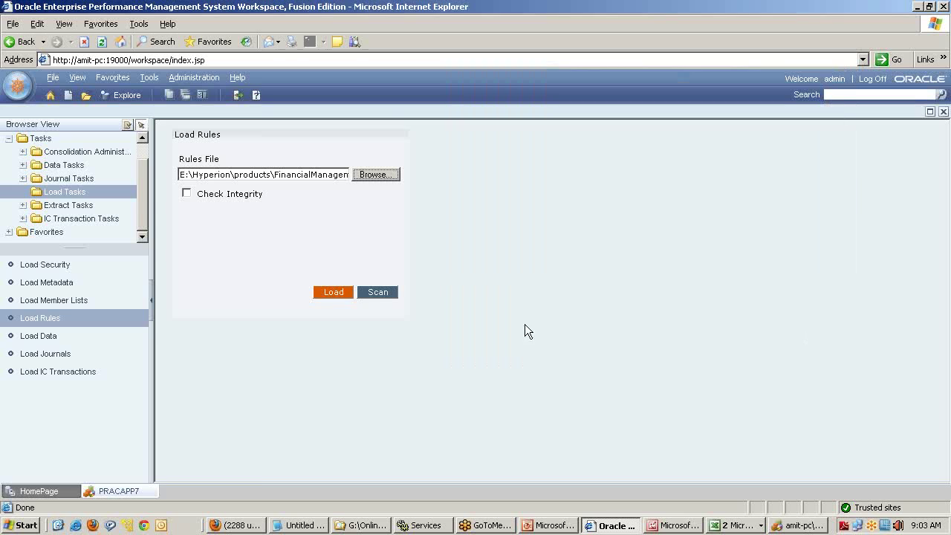
click(379, 293)
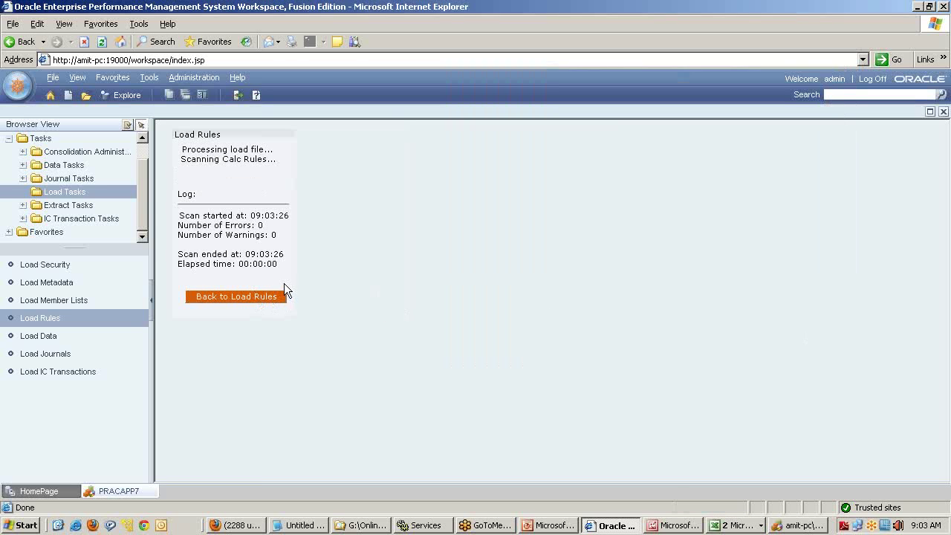
double_click(253, 154)
drag(232, 213, 297, 233)
click(282, 233)
- Open the data loading task in the web workspace, and close the desktop client's PracApp7 session
click(50, 340)
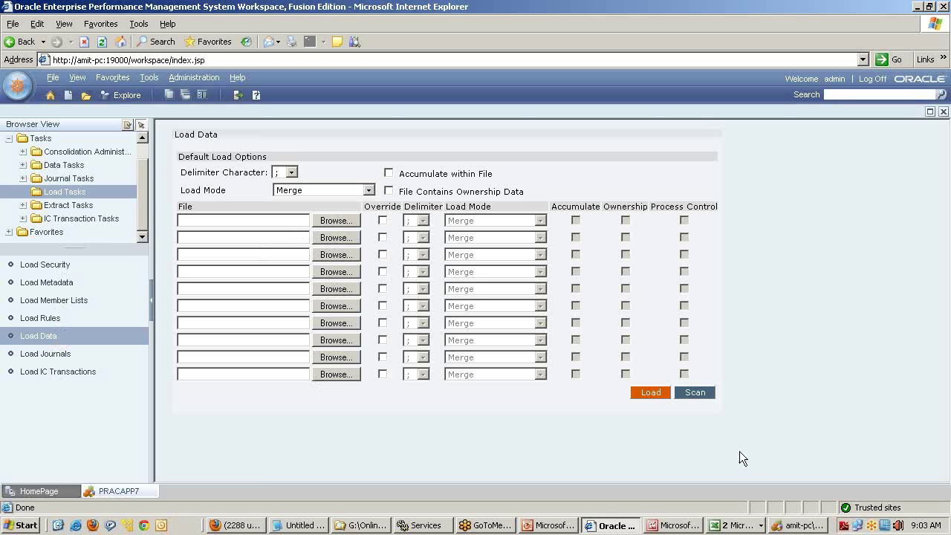
click(802, 525)
click(457, 389)
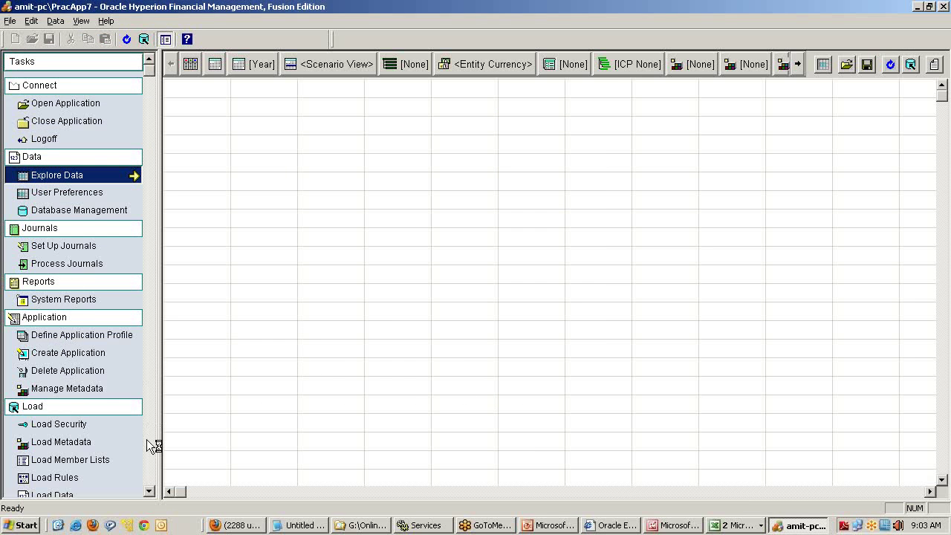
key(alt+Tab)
- Relaunch the Financial Management desktop client and open its data loading task for PracApp7 on the amit-pc cluster
click(22, 528)
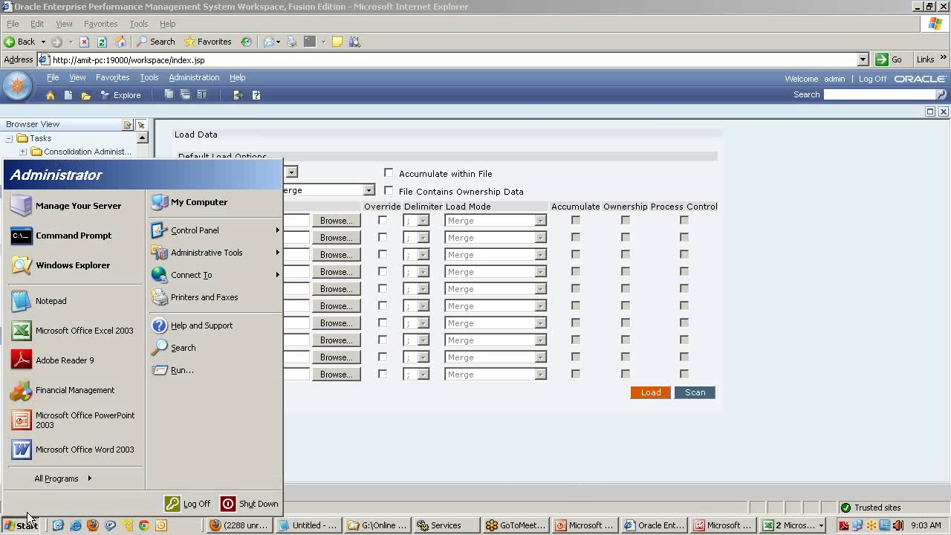
click(80, 389)
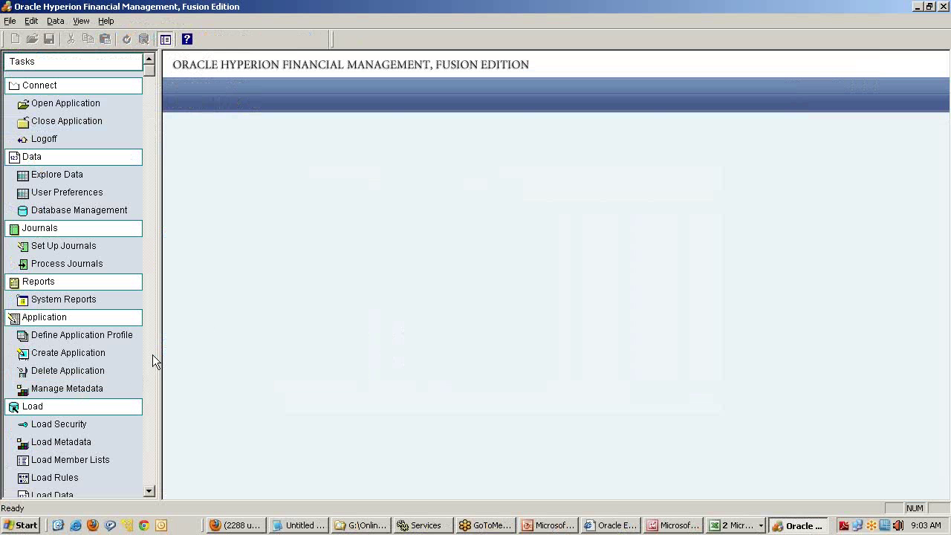
scroll(149, 490, down, 2)
click(74, 461)
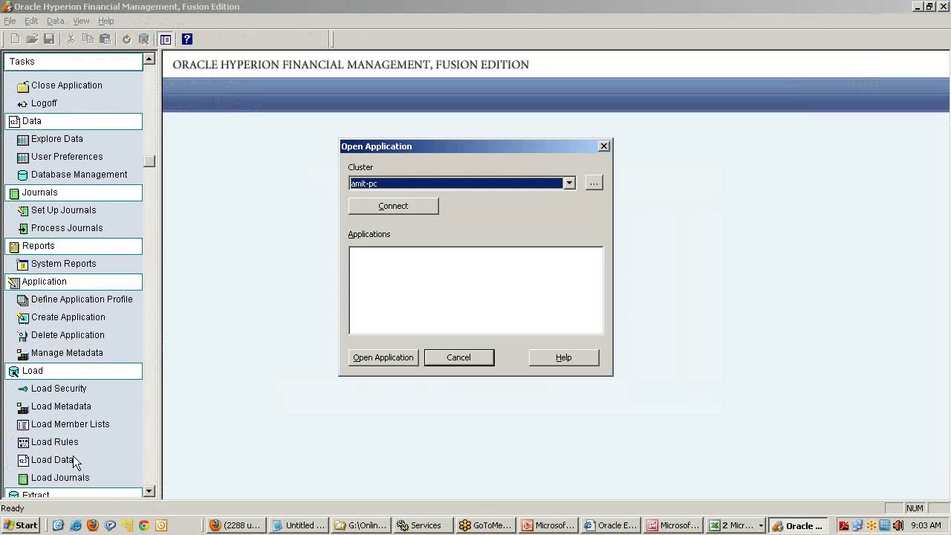
click(413, 209)
click(381, 302)
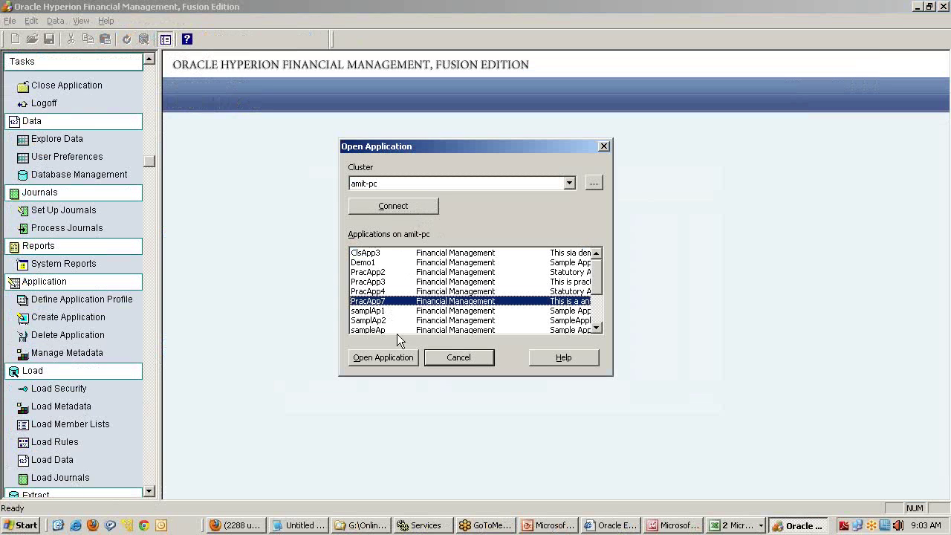
click(388, 357)
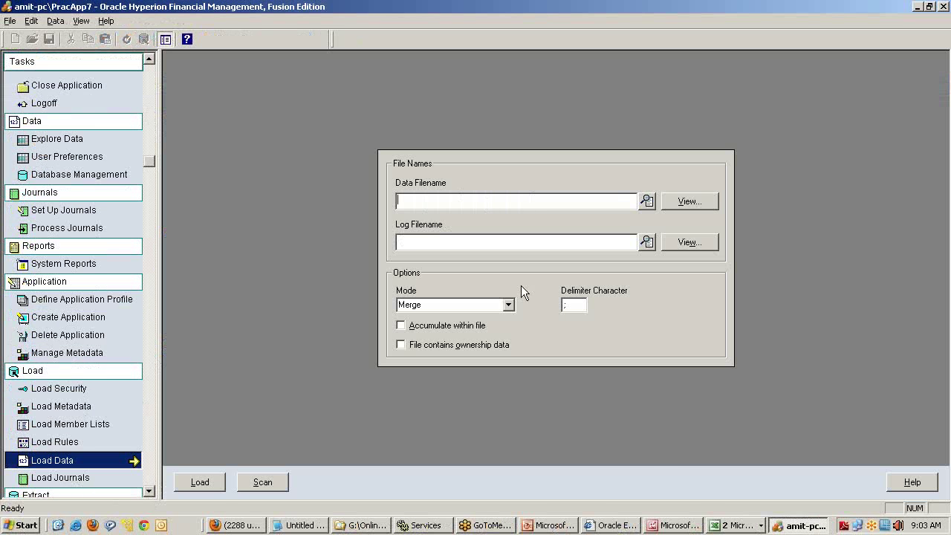
- Switch back to the web workspace and load AllData.dat from the Practice App Simple Data folder in Merge mode
click(606, 525)
click(325, 221)
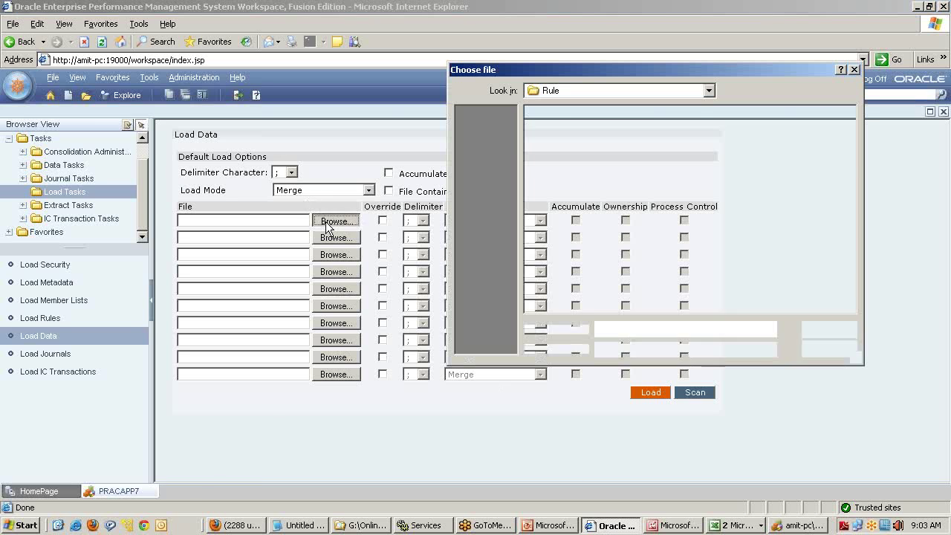
click(750, 91)
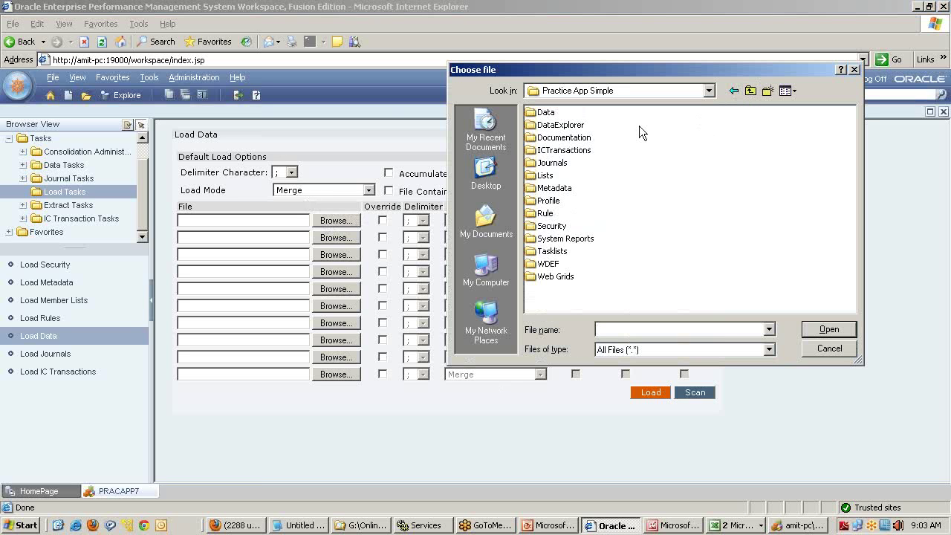
double_click(550, 113)
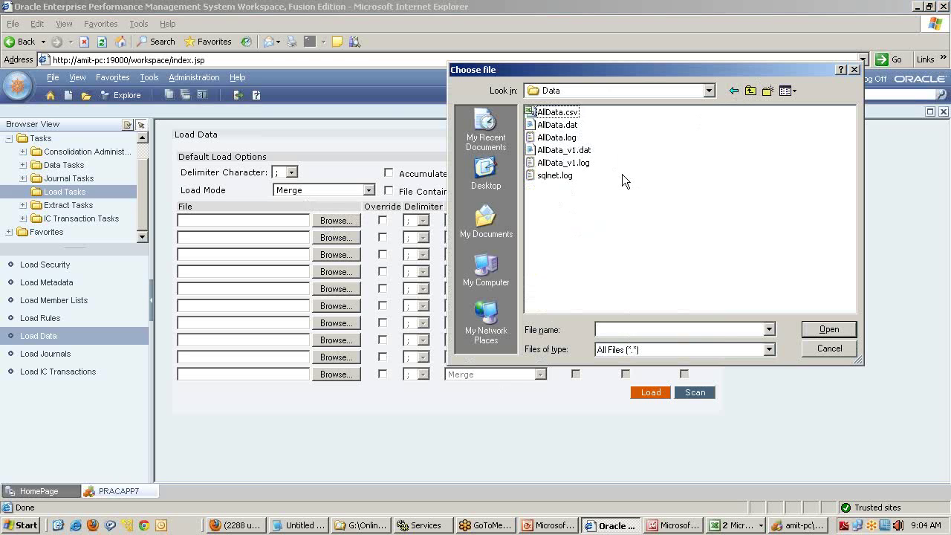
click(578, 126)
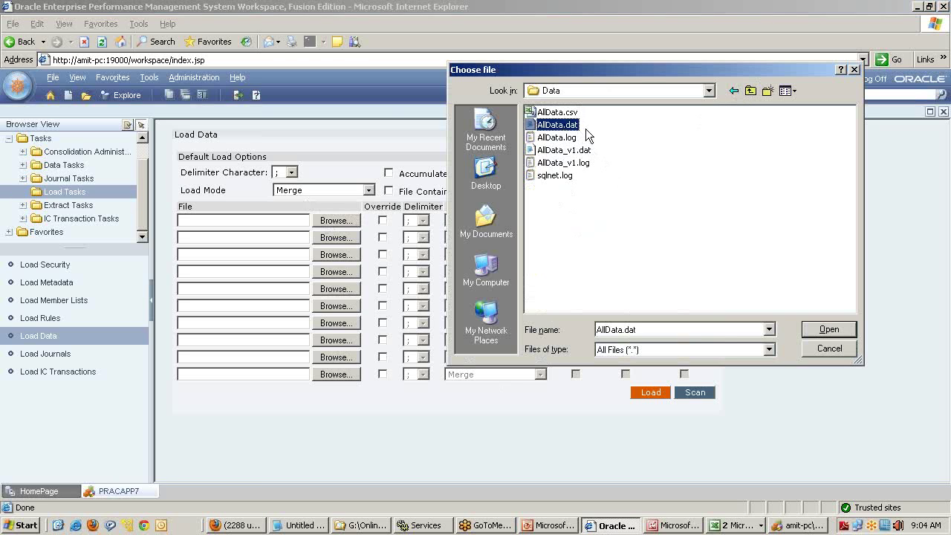
click(847, 333)
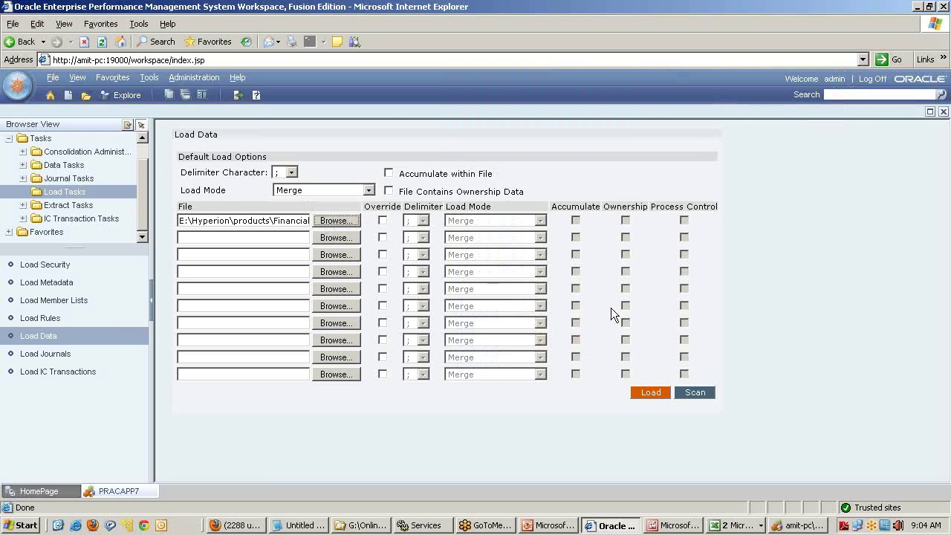
click(654, 390)
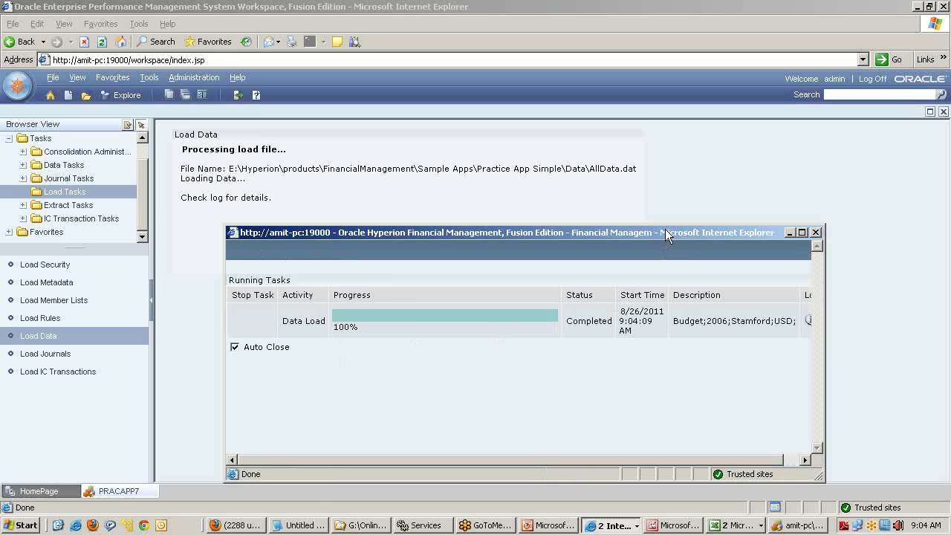
- Examine the log of the data load task for its start and completion entries, and close the log and running tasks windows
click(803, 233)
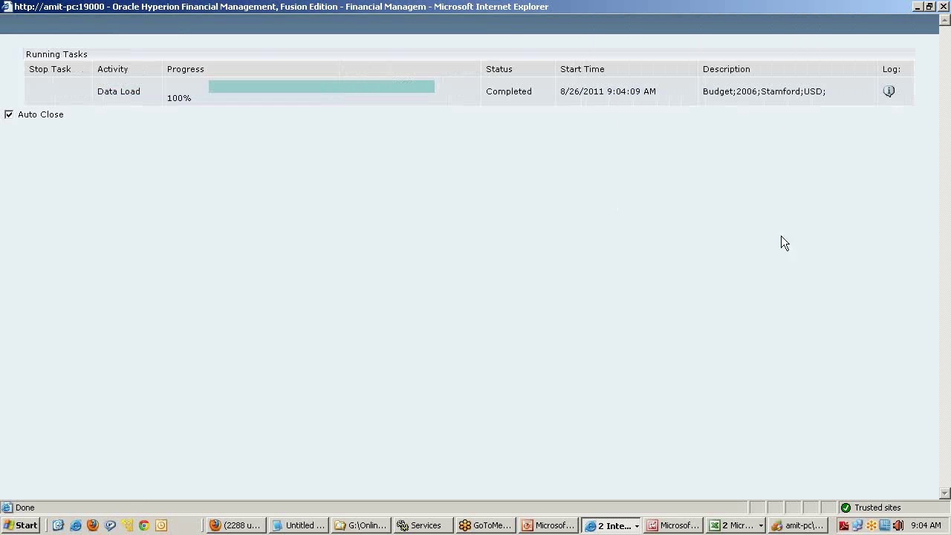
click(890, 90)
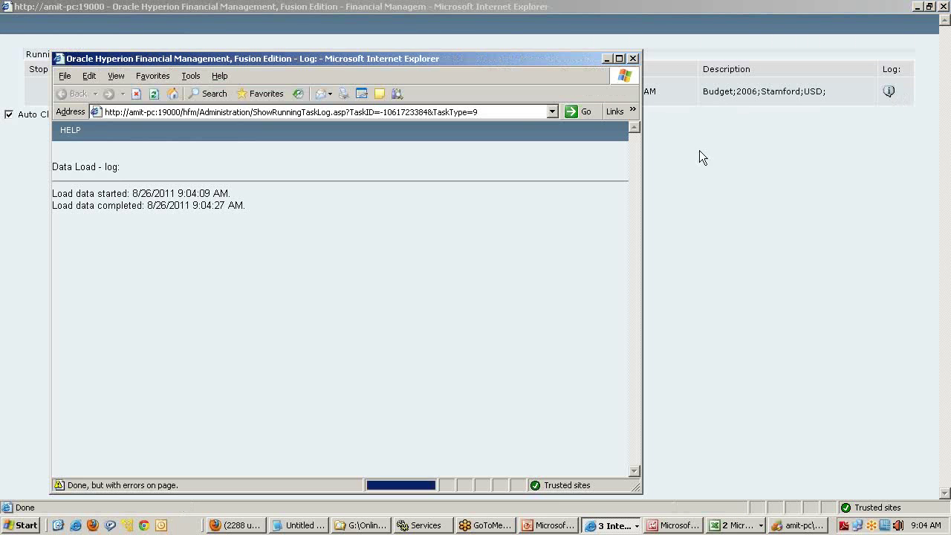
drag(272, 206, 58, 180)
click(121, 208)
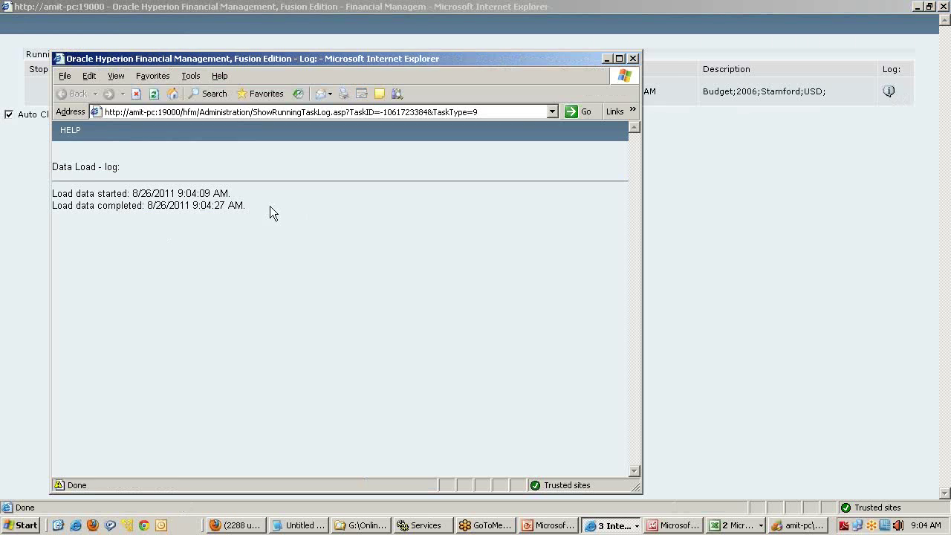
drag(270, 206, 105, 159)
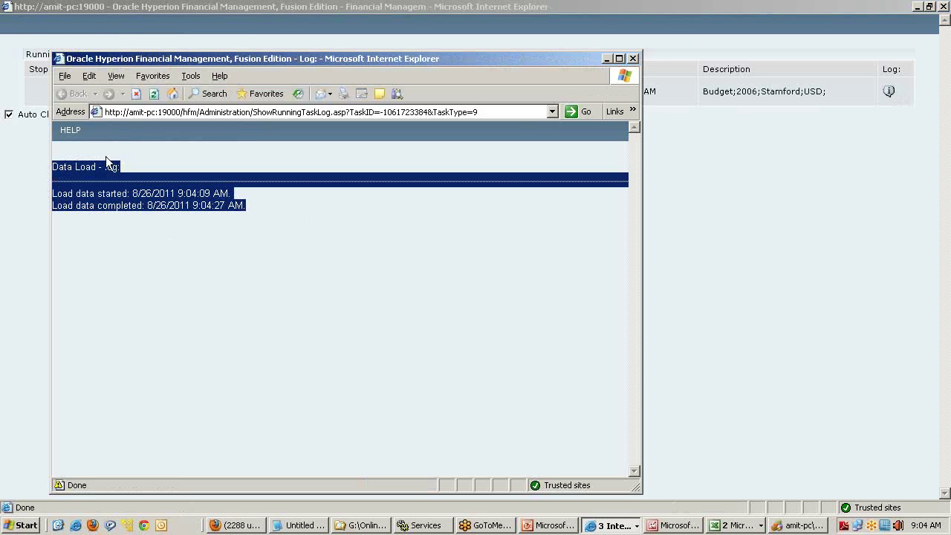
click(633, 58)
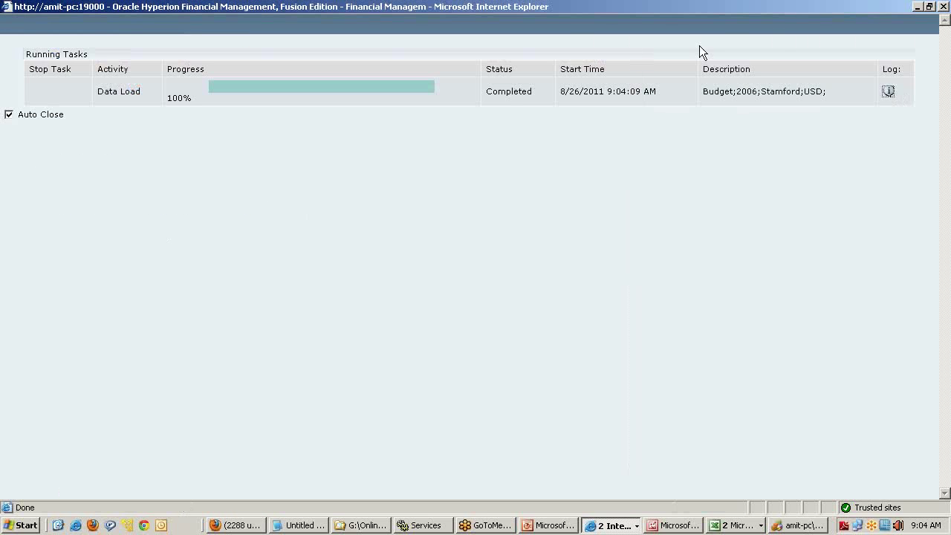
click(944, 7)
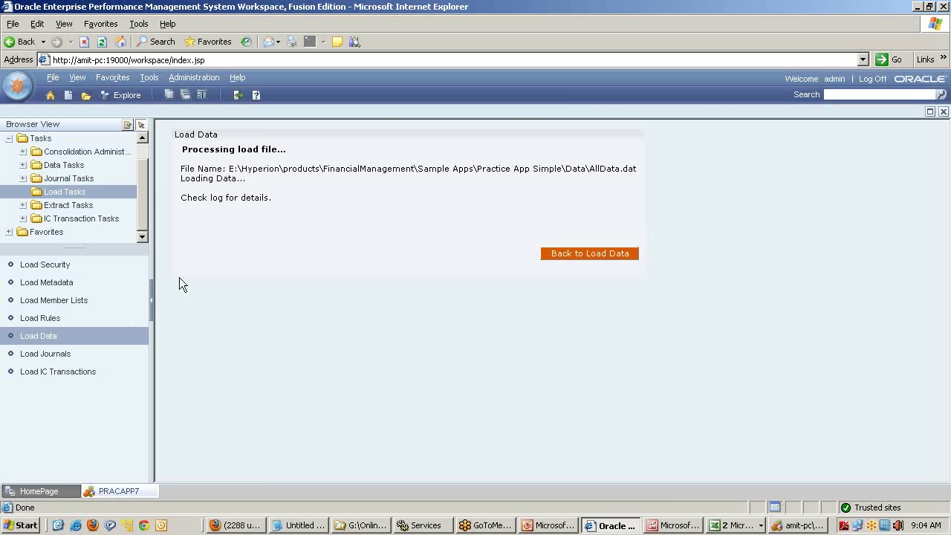
- Open the Simple data grid from the application's documents and expand Quarter1 into its months
click(183, 81)
click(197, 91)
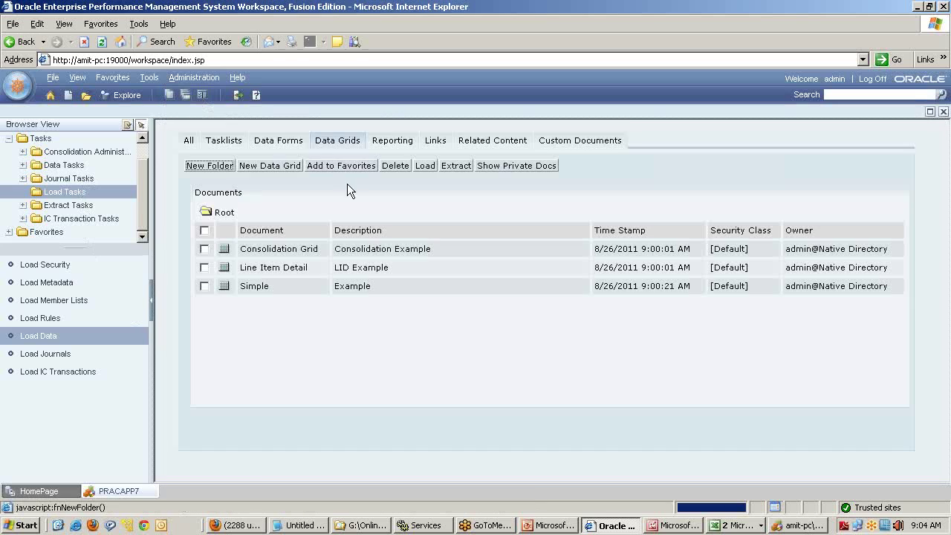
click(255, 285)
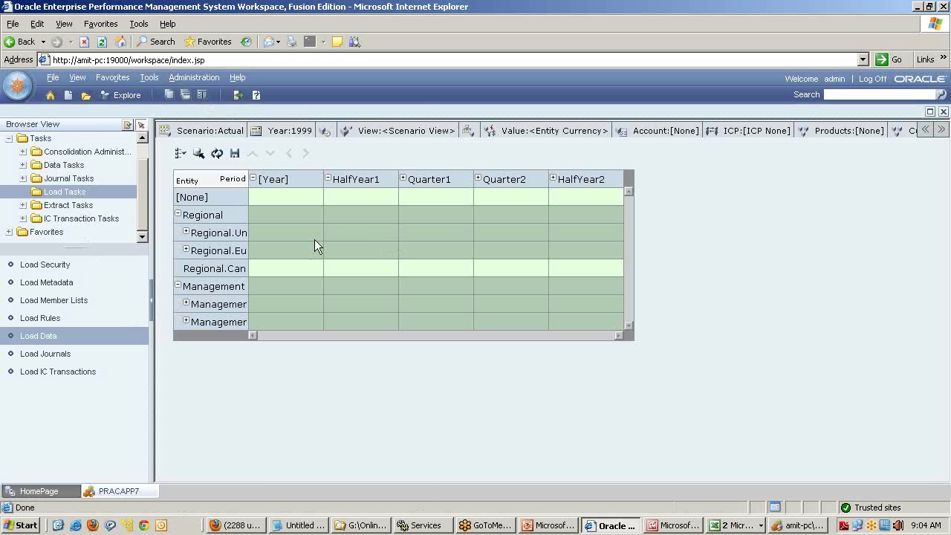
click(402, 179)
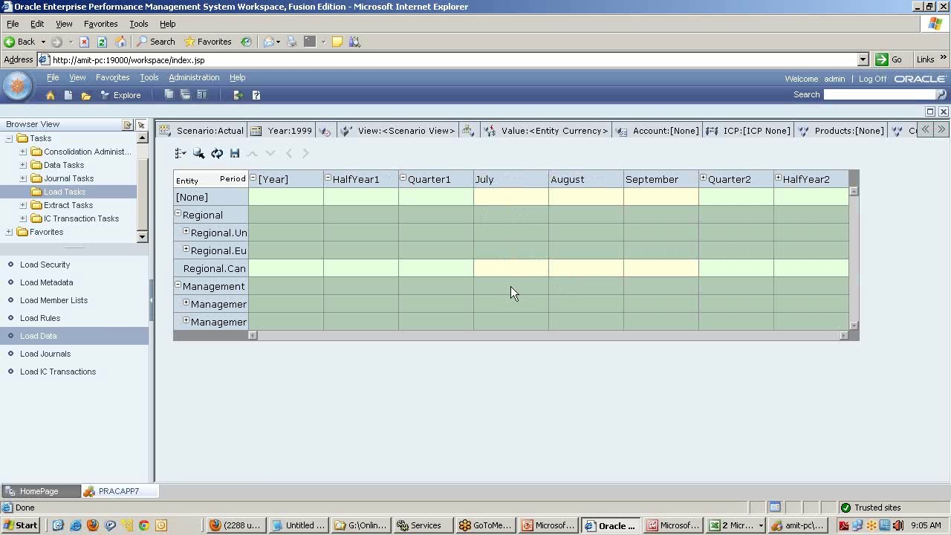
- Switch to Windows Explorer and browse to the Data folder of Practice App Simple under E:\Hyperion\products\FinancialManagement\Sample Apps
click(364, 525)
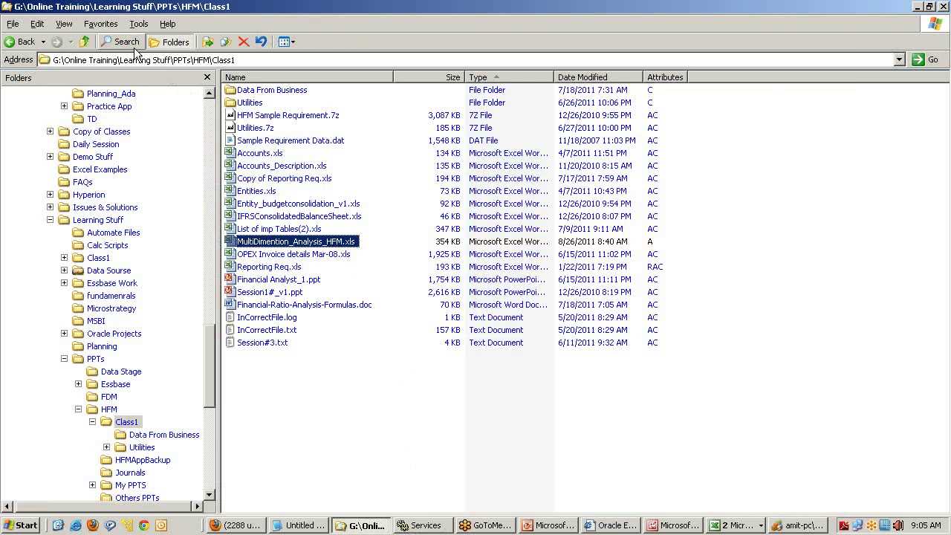
click(85, 42)
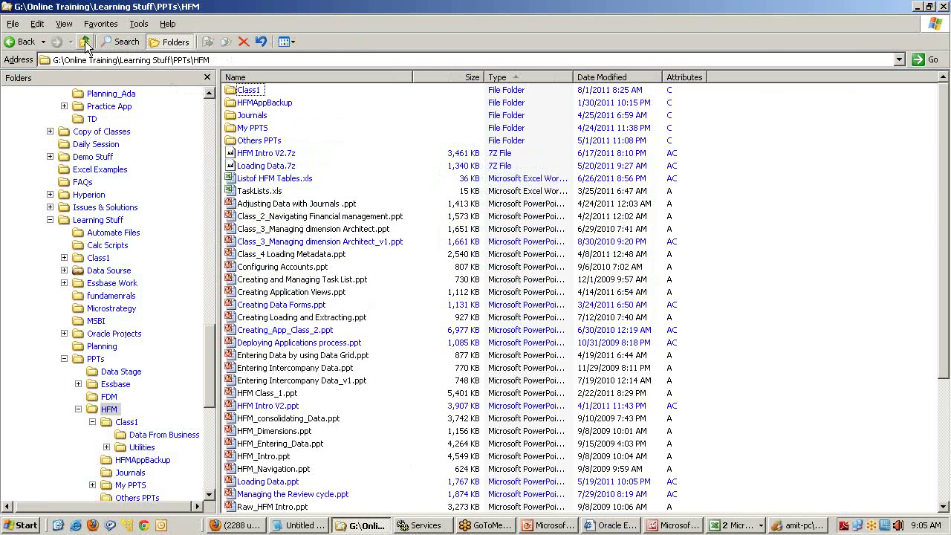
click(84, 42)
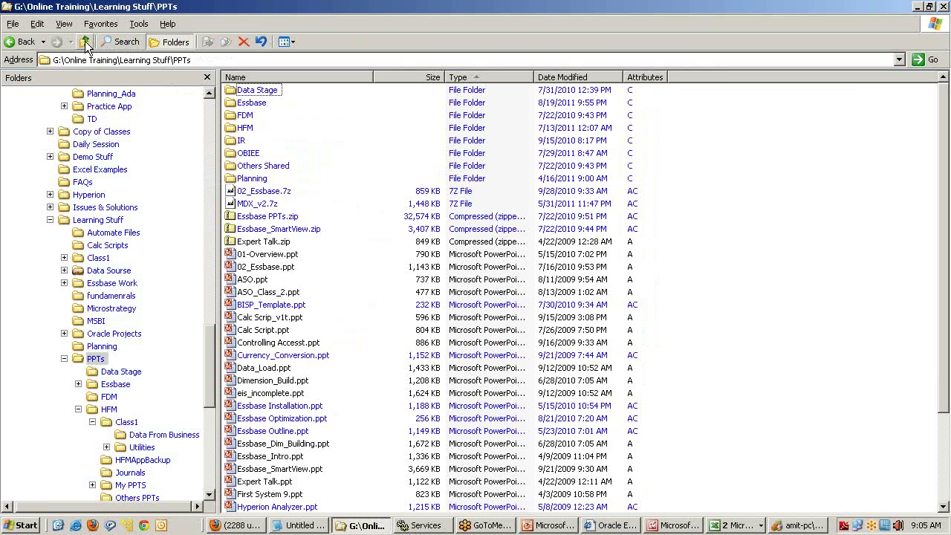
click(210, 107)
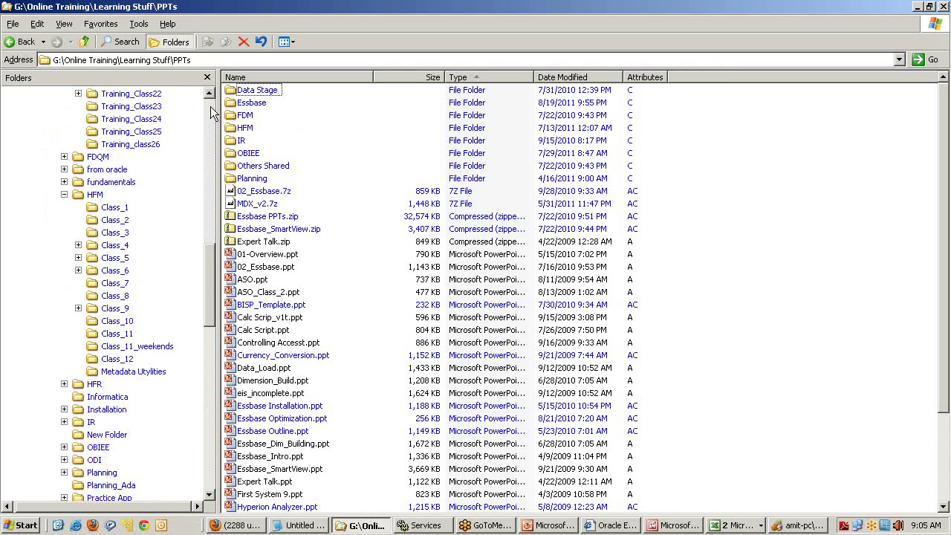
click(83, 245)
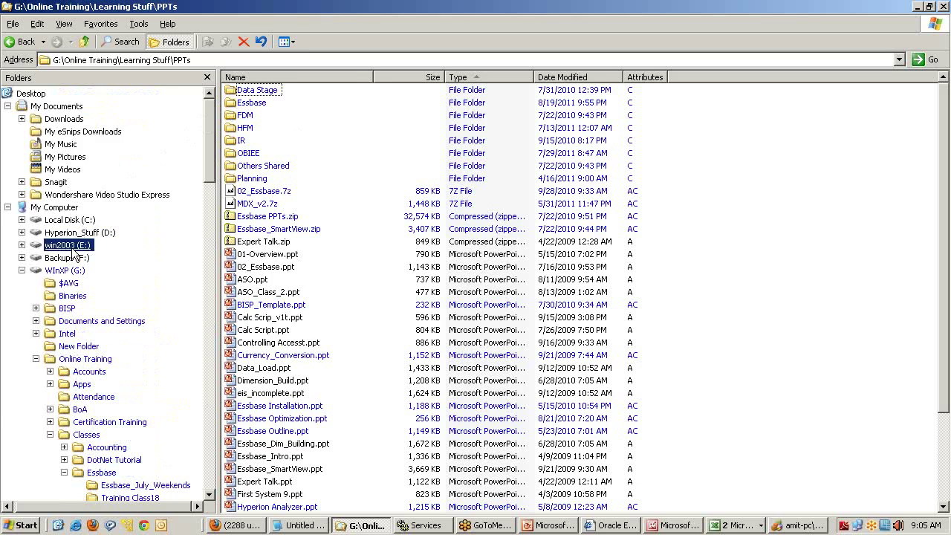
double_click(251, 257)
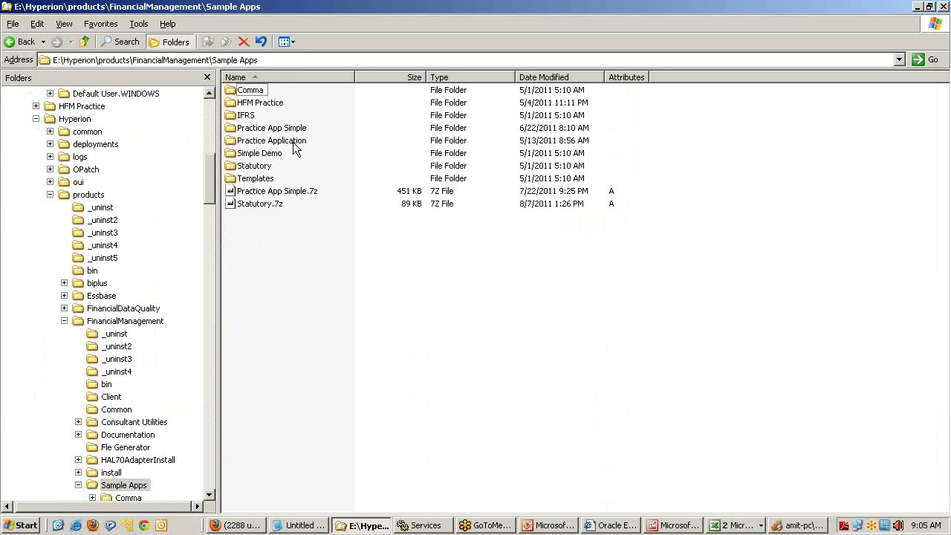
double_click(271, 127)
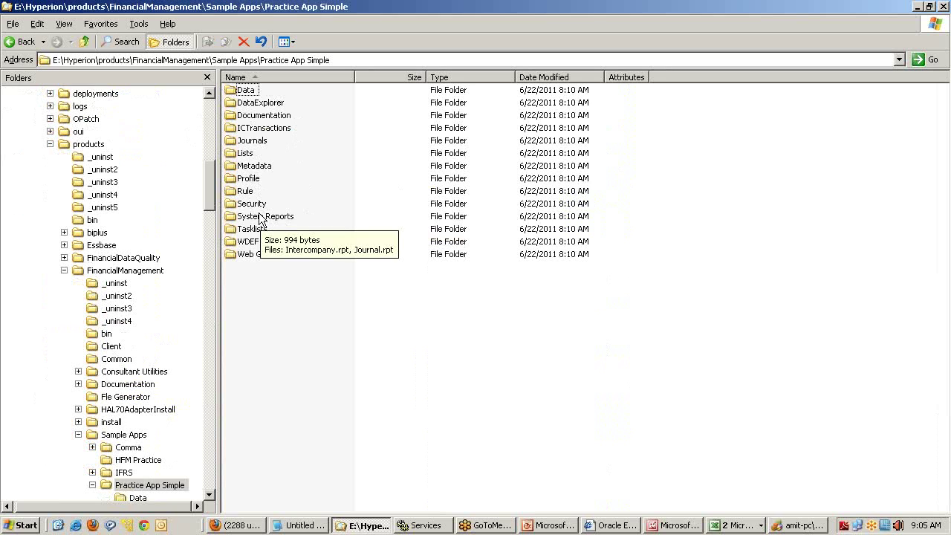
double_click(247, 90)
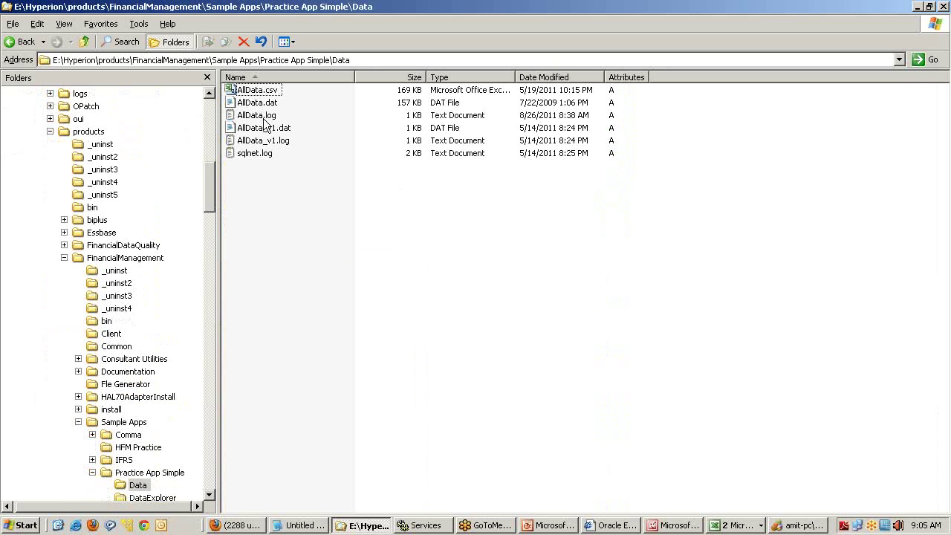
- Open AllData.dat in Notepad and examine the first record's scenario, year, period and amount
click(272, 105)
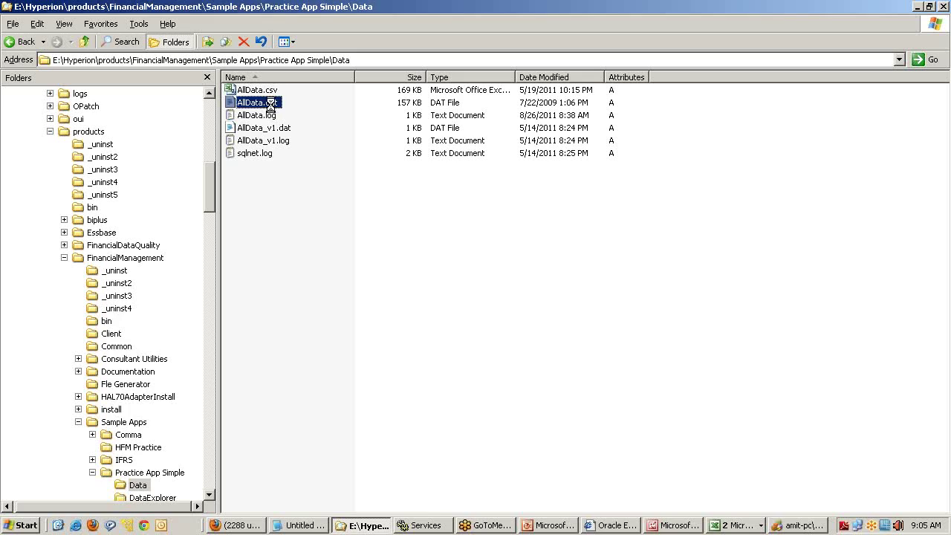
double_click(271, 104)
double_click(327, 300)
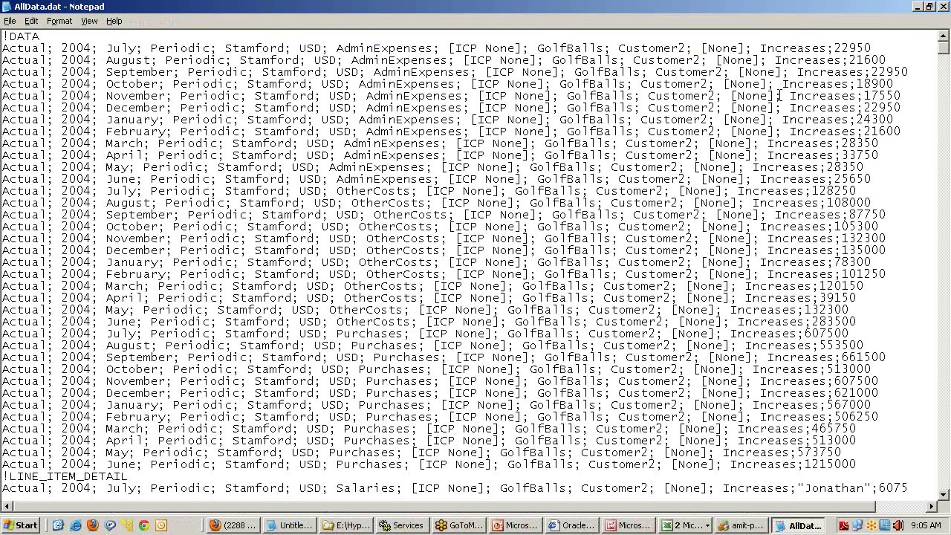
drag(834, 48, 872, 48)
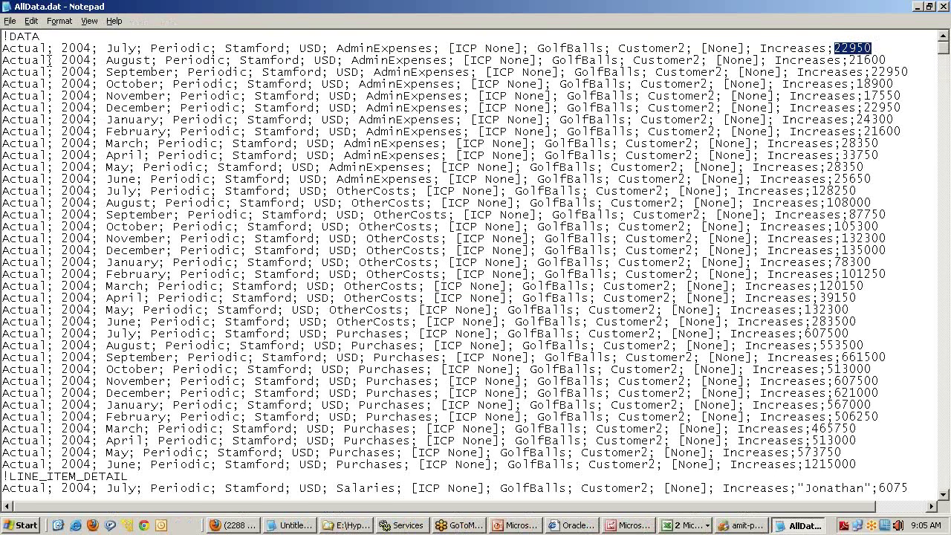
drag(3, 48, 350, 46)
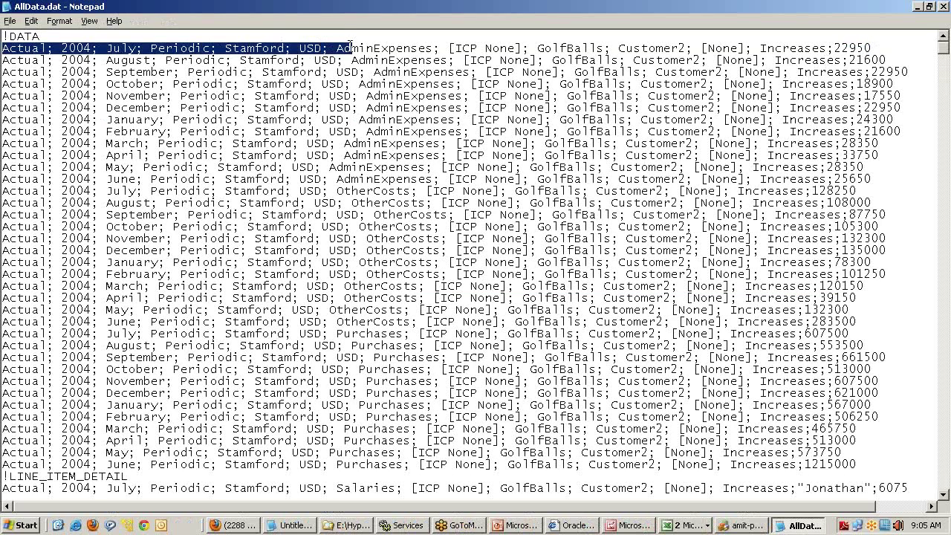
click(118, 39)
click(136, 48)
key(shift+End)
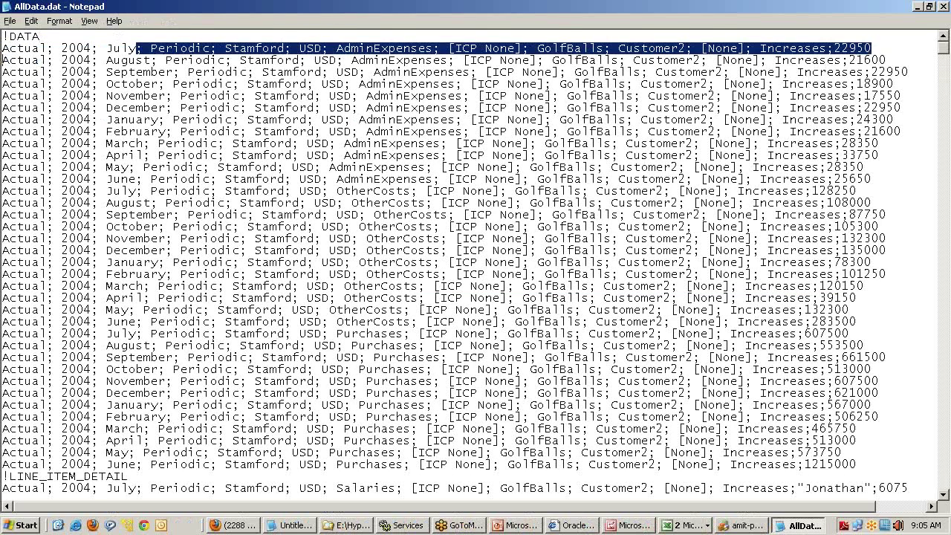
key(shift+Home)
- Switch back to the web workspace and, discarding unsaved grid changes, set the Year to 2004 and the Period to July under Quarter1
key(alt+Tab)
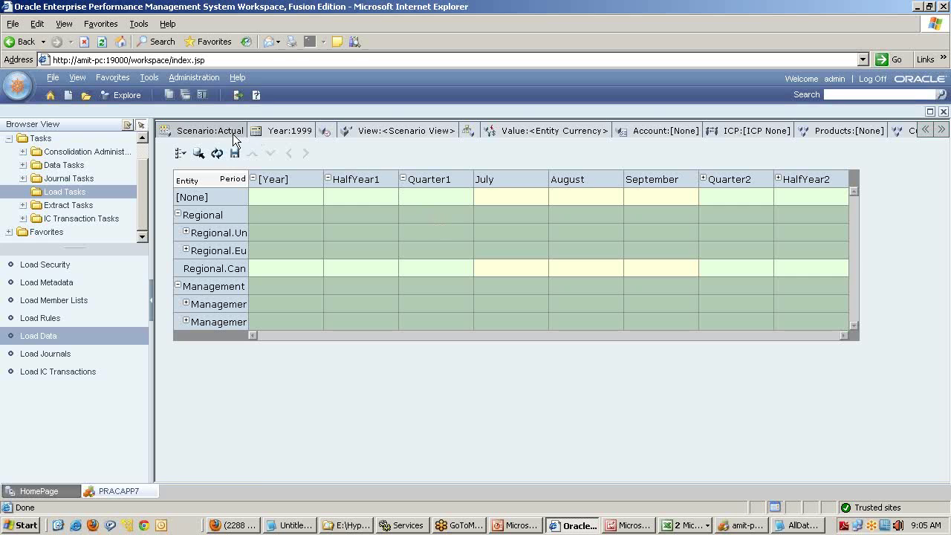
click(273, 130)
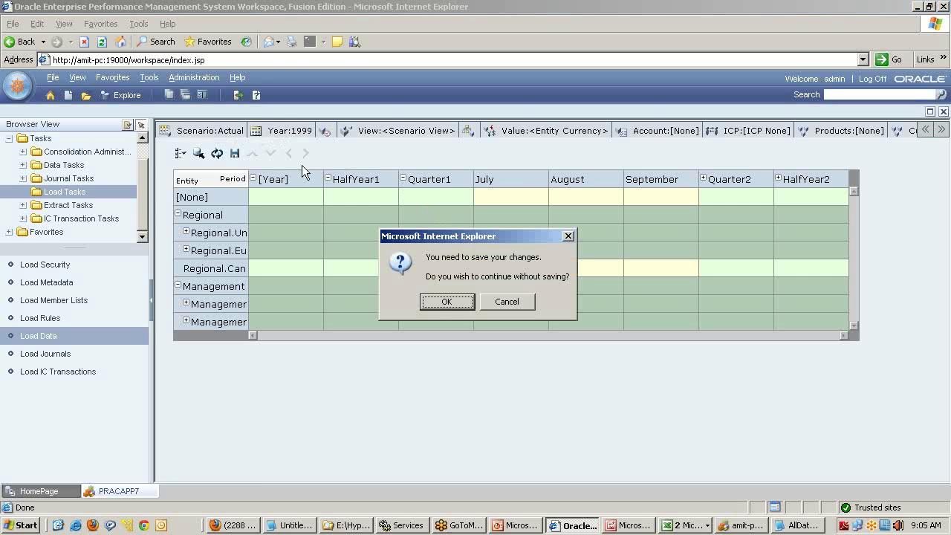
click(434, 301)
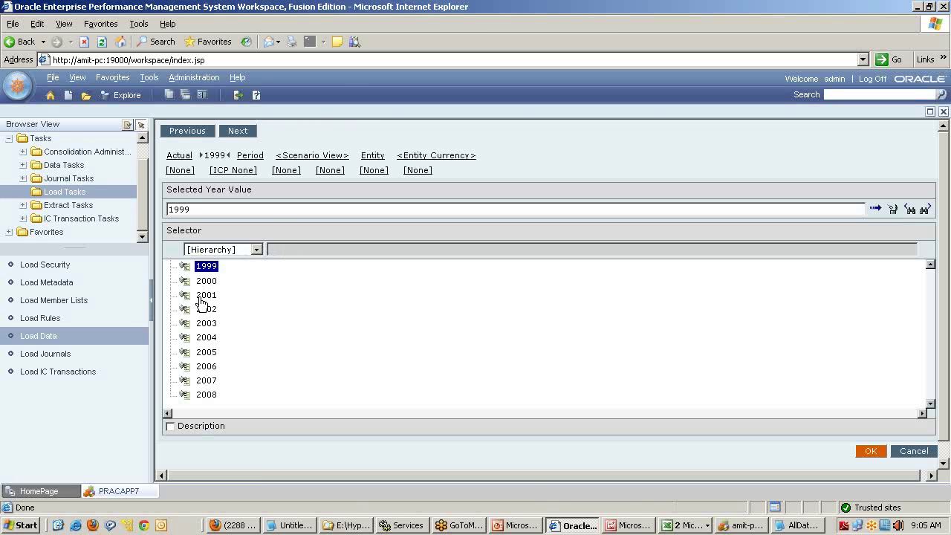
click(206, 337)
click(250, 155)
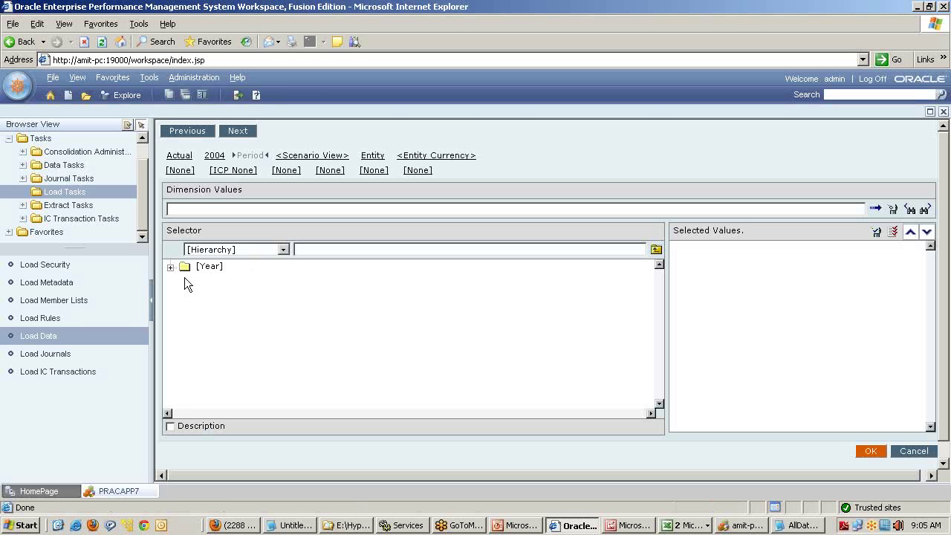
click(170, 267)
click(185, 282)
click(200, 296)
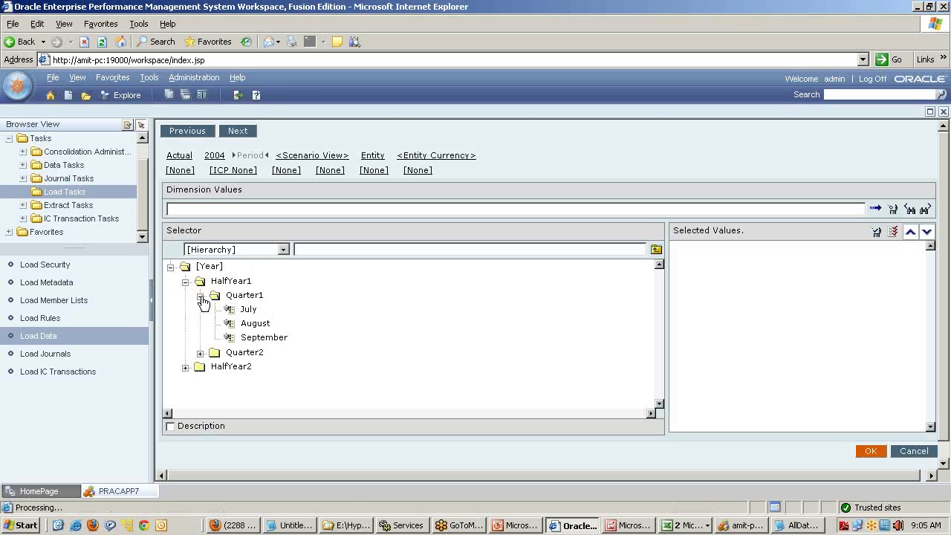
click(247, 310)
- Check the view, entity and currency of the first AllData.dat record in Notepad, and set the workspace grid's View to Periodic
key(alt+Tab)
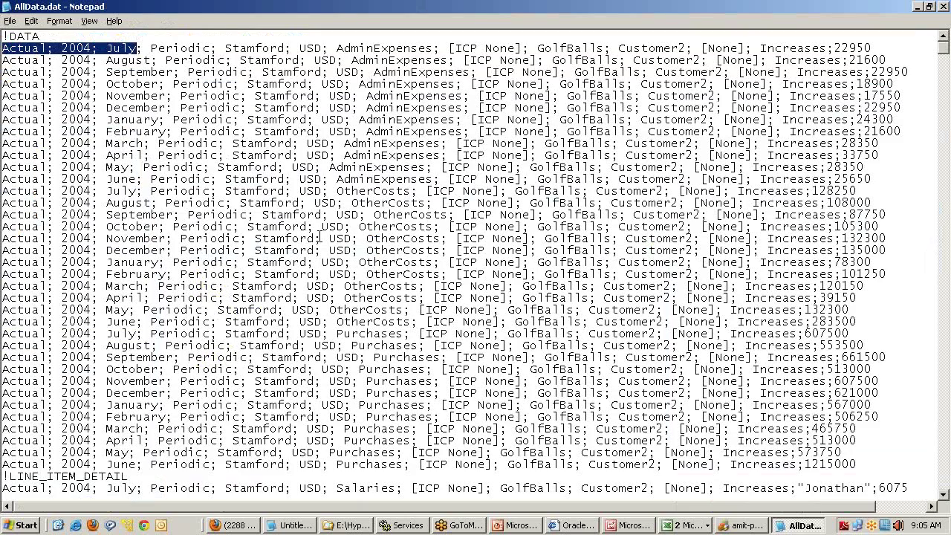
drag(149, 48, 343, 51)
key(alt+Tab)
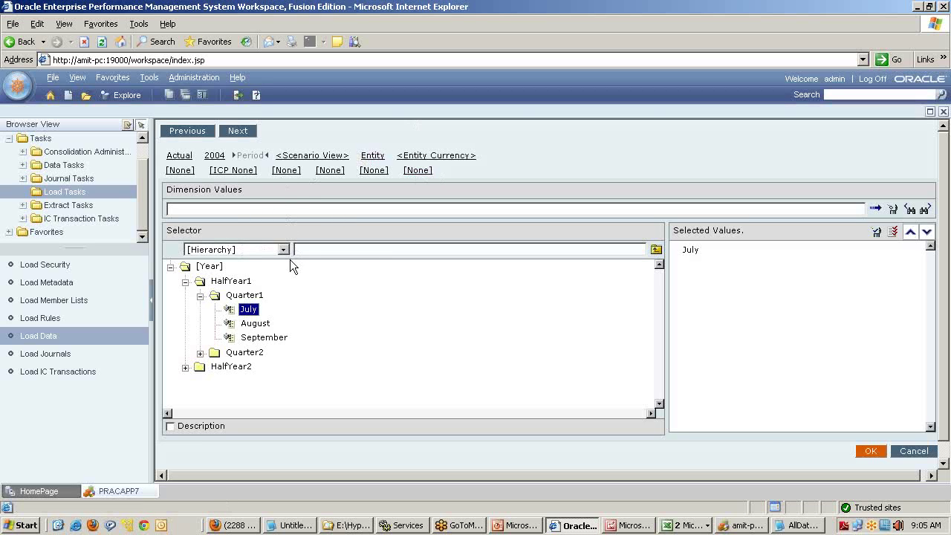
click(313, 156)
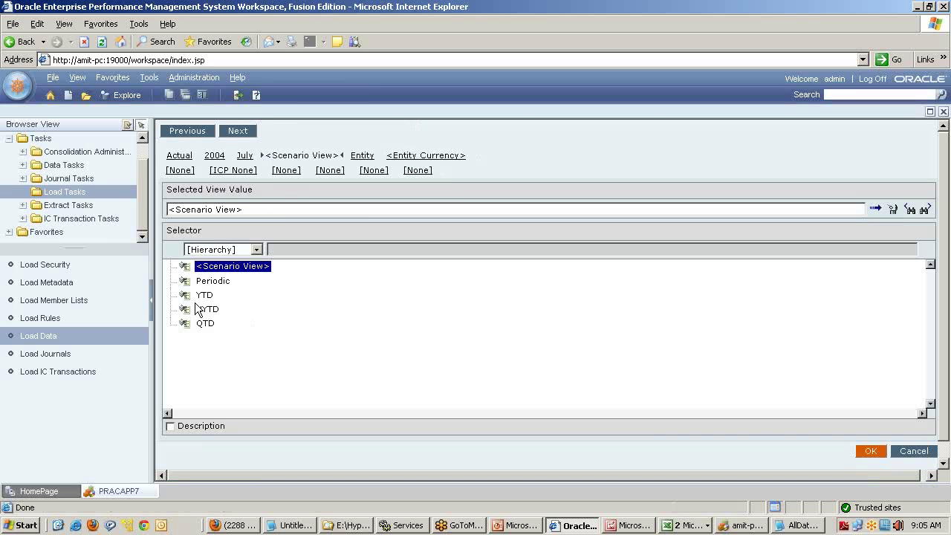
click(211, 283)
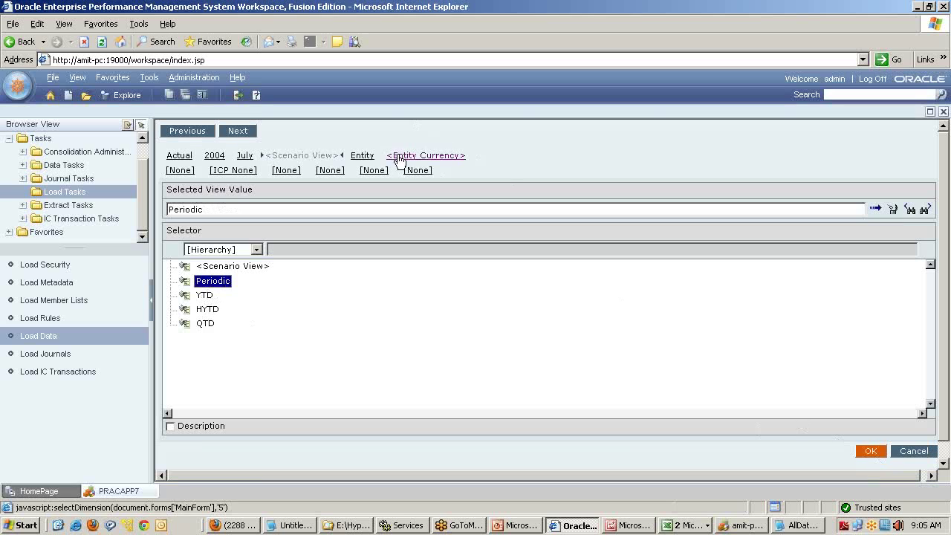
- Choose Stamford under Regional, UnitedStates, Connecticut as the grid's only Entity
click(363, 156)
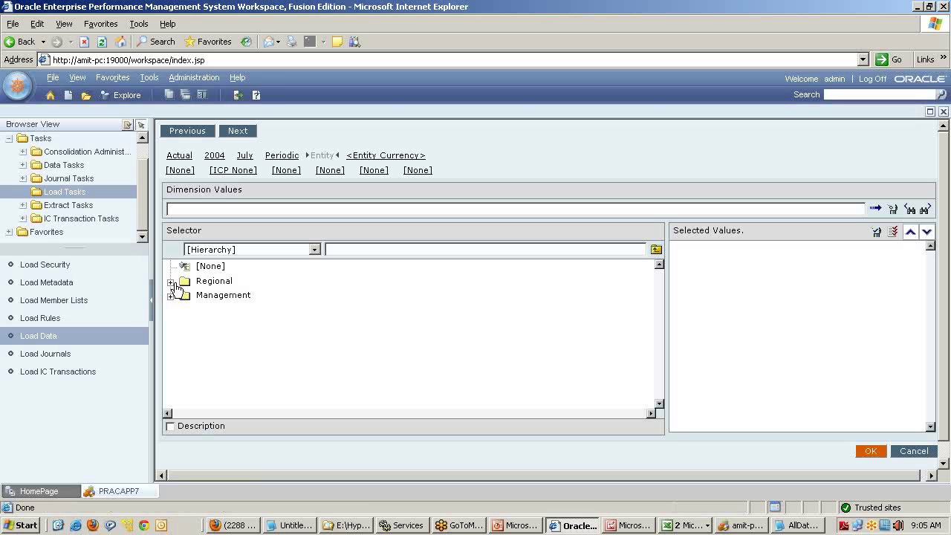
click(172, 283)
click(186, 295)
click(201, 283)
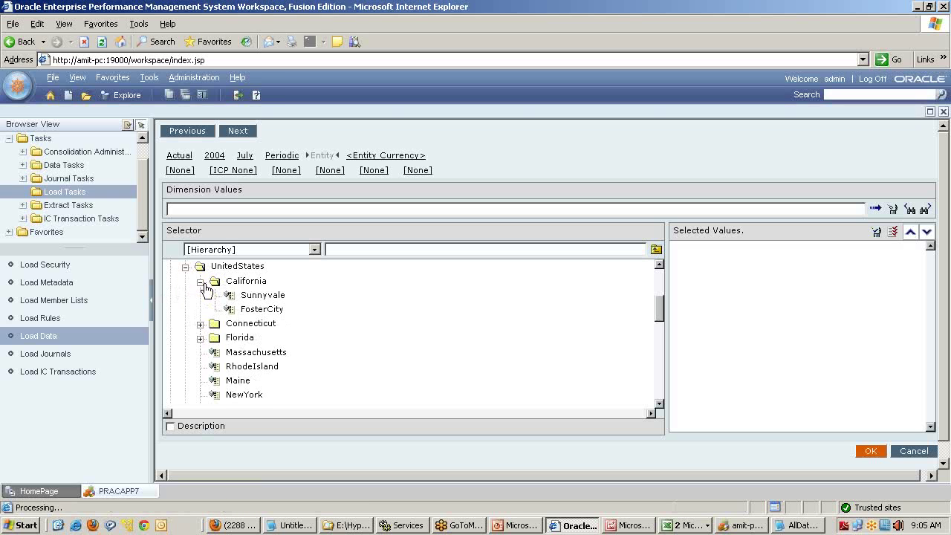
click(201, 324)
double_click(258, 338)
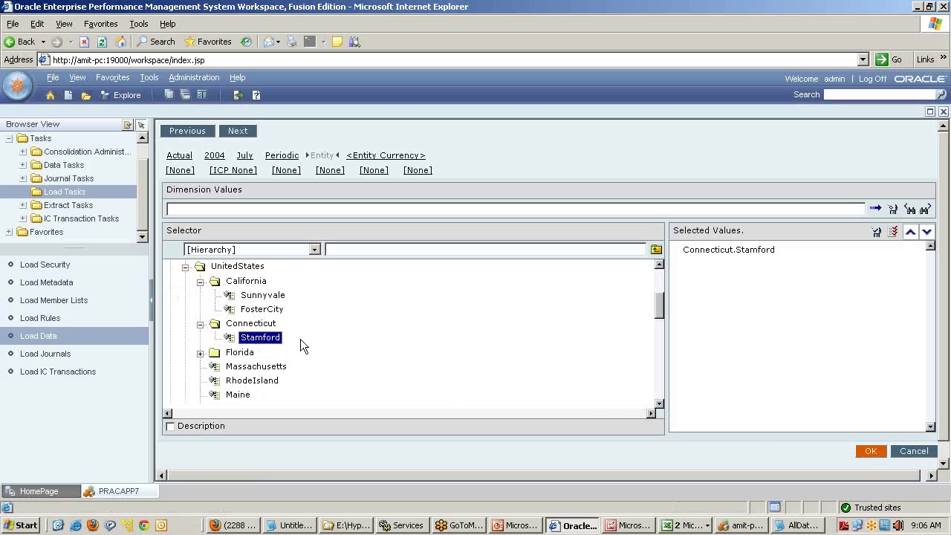
- Set the grid's Value dimension to USD
click(386, 155)
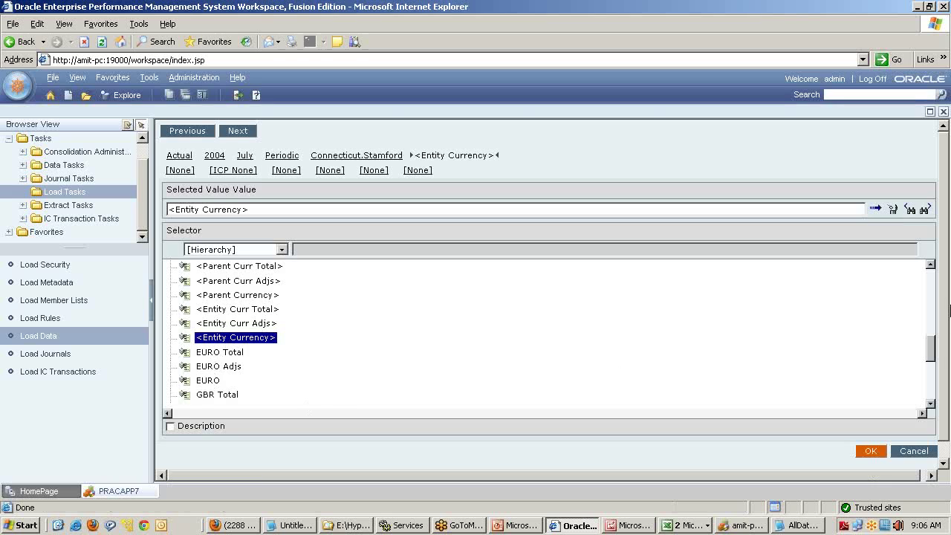
scroll(872, 400, down, 2)
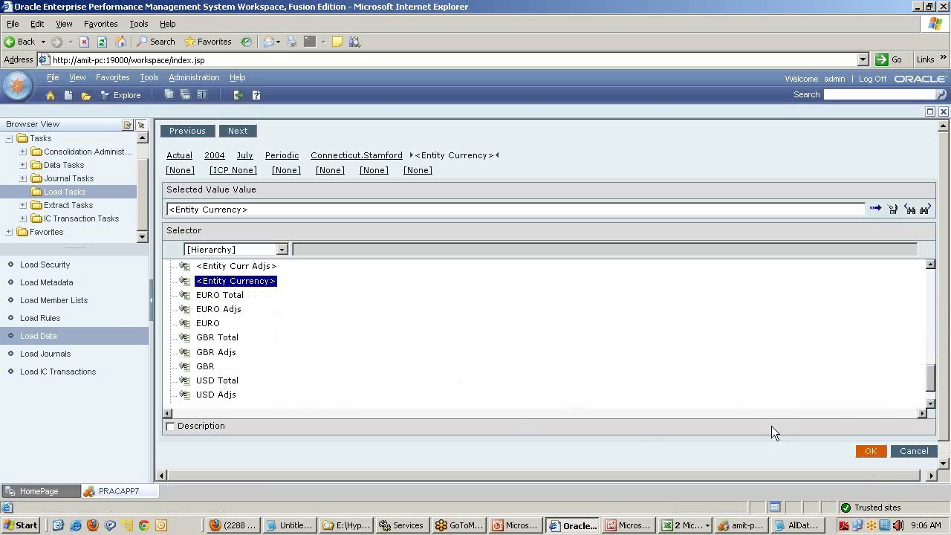
click(931, 403)
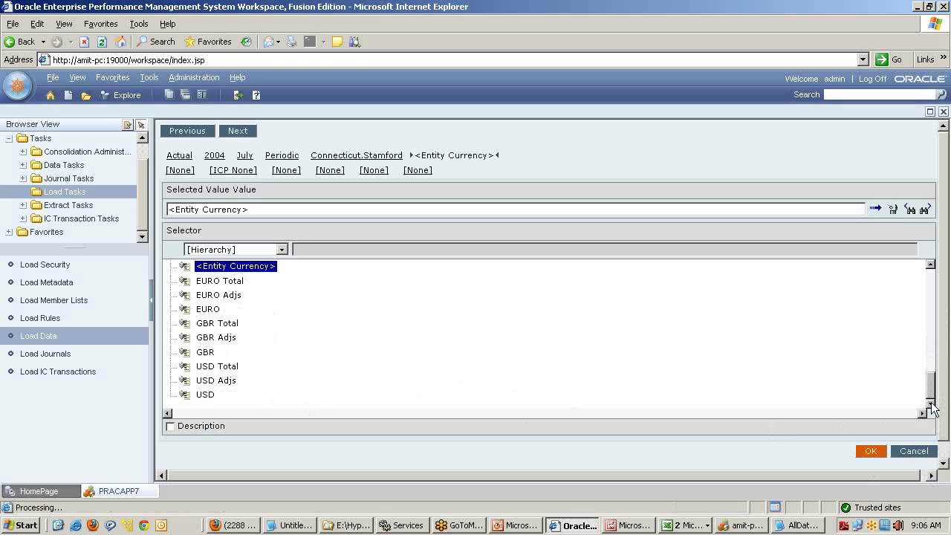
click(222, 393)
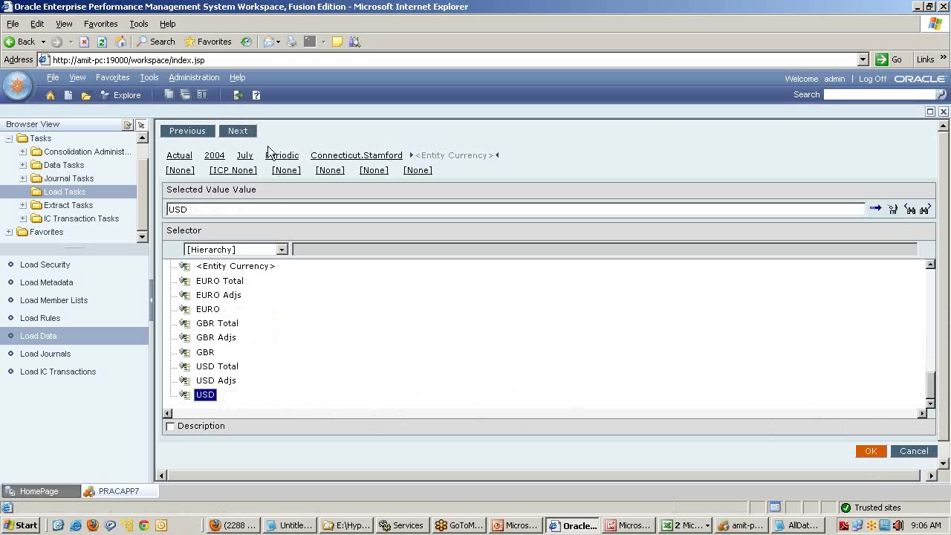
- Check the account in the first AllData.dat record in Notepad, and set the workspace grid's Account to AdminExpenses under NetProfit, NetIncome
click(238, 131)
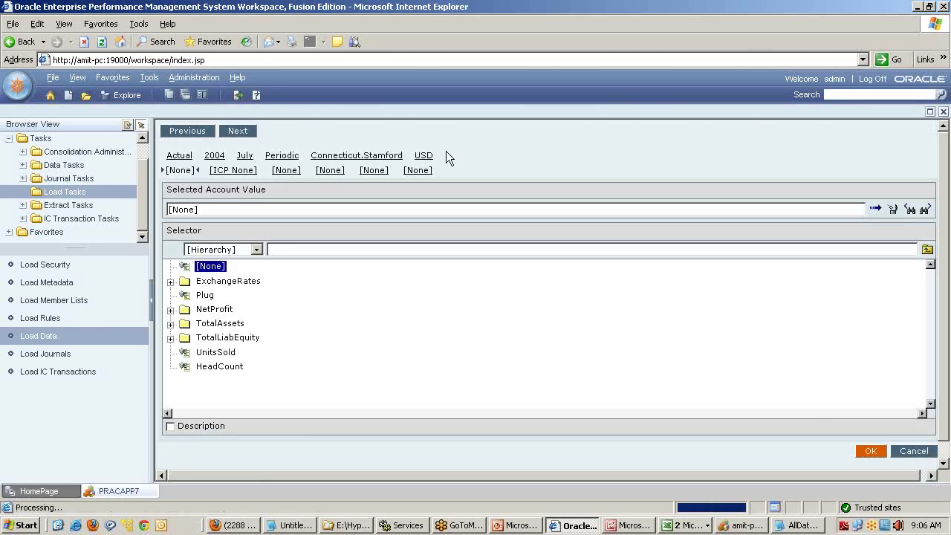
key(alt+Tab)
click(349, 59)
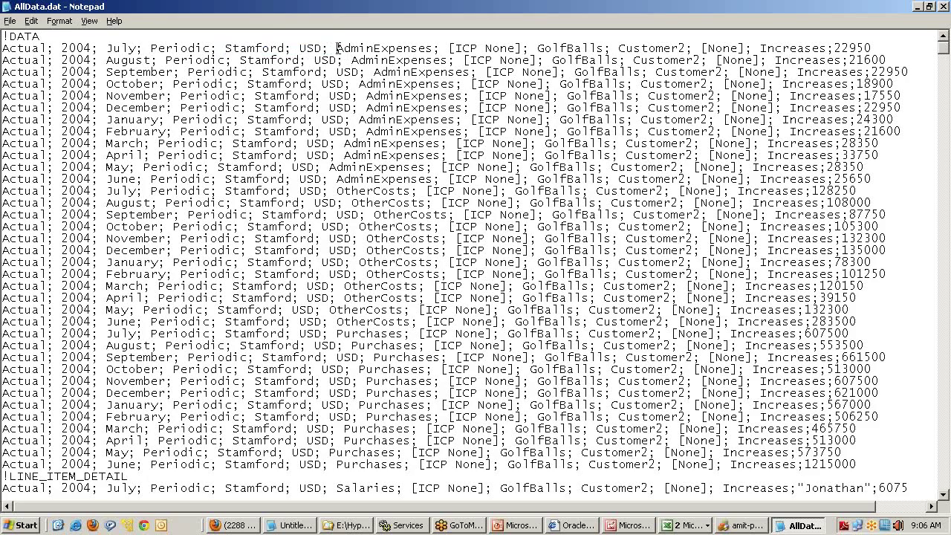
drag(338, 48, 553, 48)
key(alt+Tab)
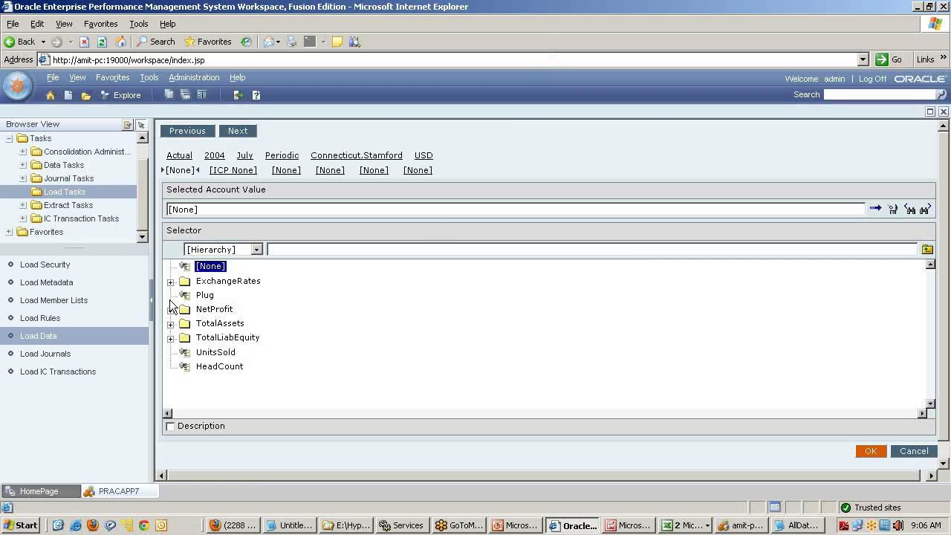
click(171, 309)
click(185, 324)
click(244, 354)
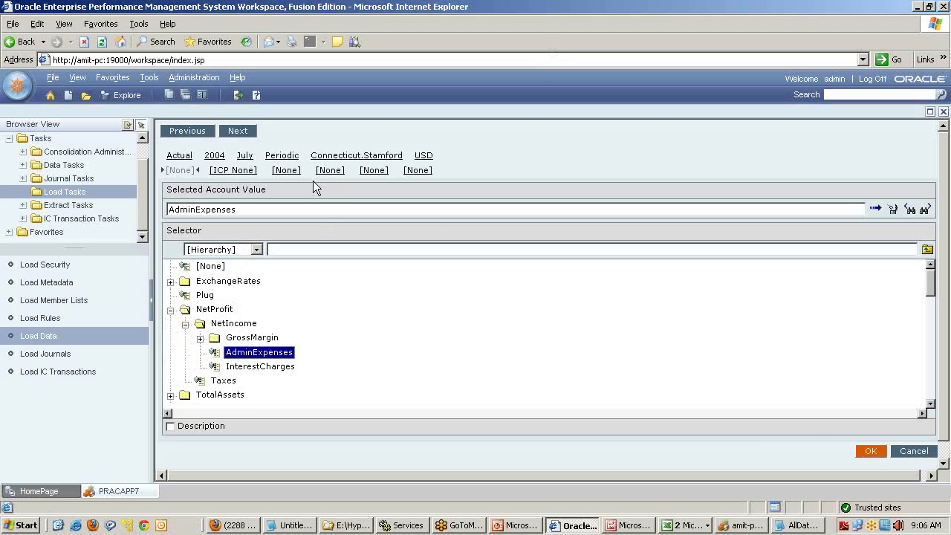
- Check the product and customer in the first AllData.dat record in Notepad, and set the workspace grid's Products member to GolfBalls under Golf
click(287, 170)
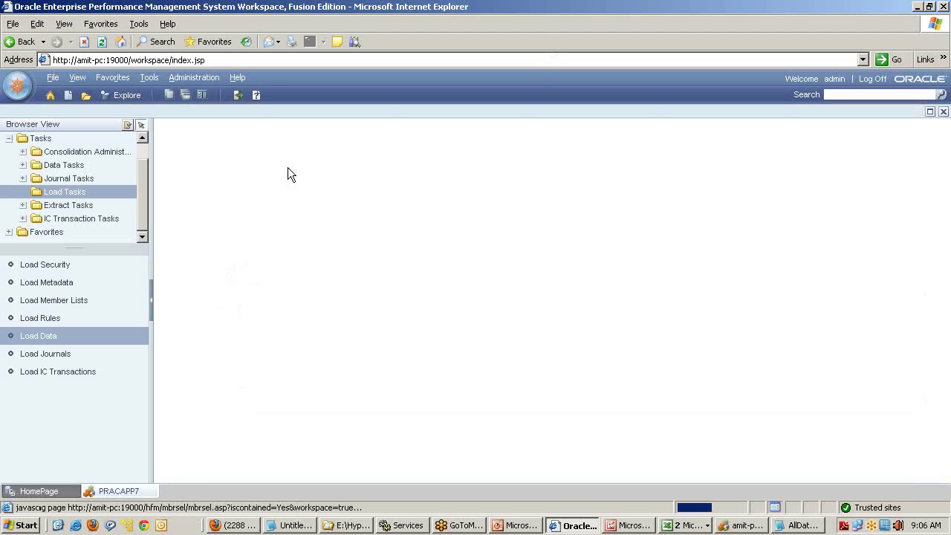
key(alt+Tab)
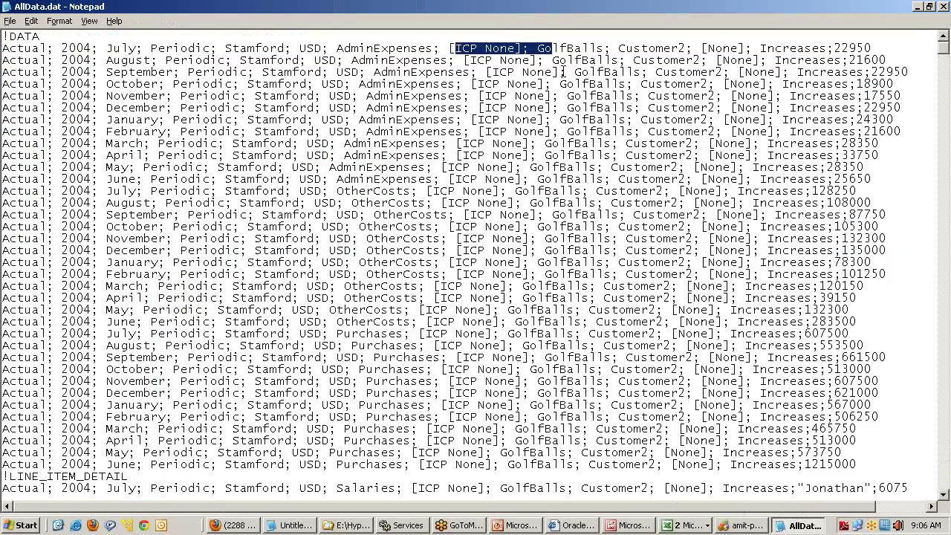
click(562, 72)
drag(530, 48, 697, 49)
key(alt+Tab)
click(170, 281)
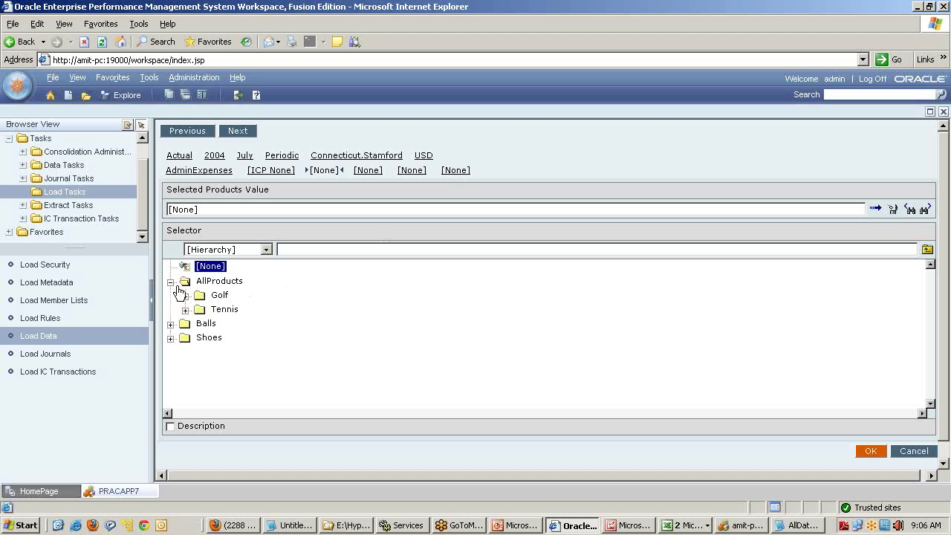
click(185, 296)
click(243, 309)
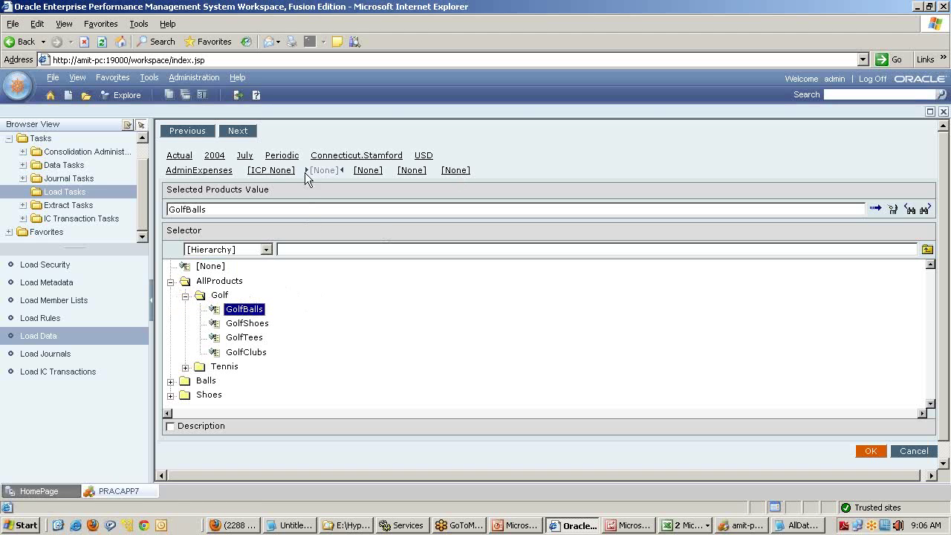
- Set the grid's Customers member to Customer2 under AllCustomers
click(368, 170)
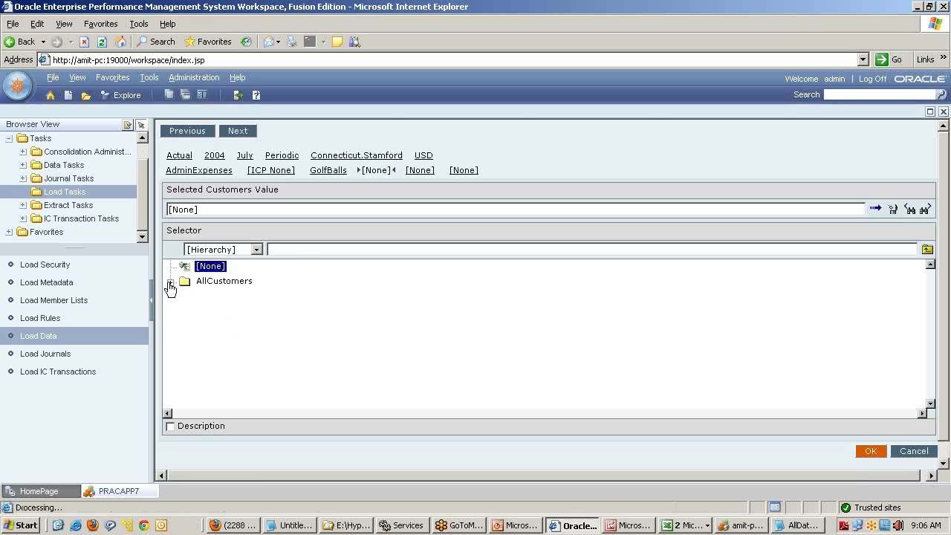
click(171, 282)
click(233, 295)
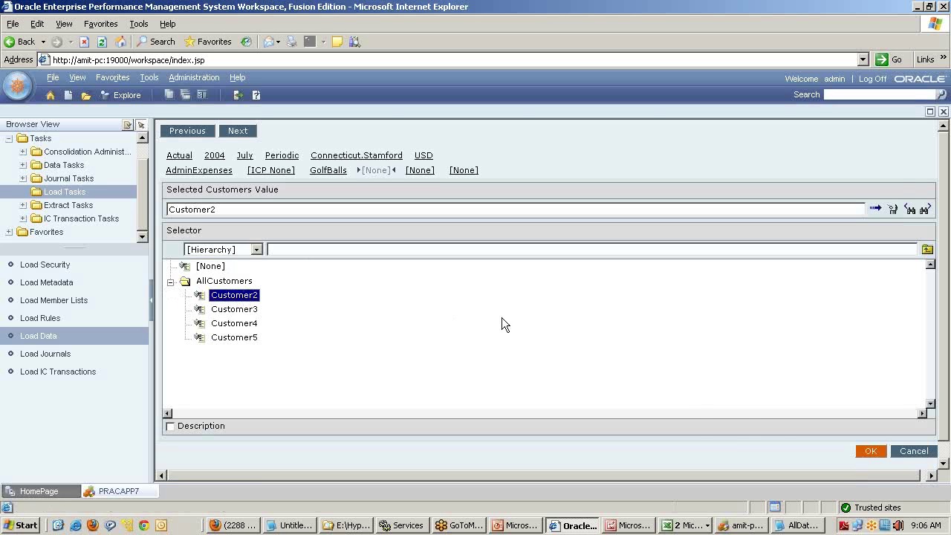
- Set the Flow dimension to Increases under ClosingBalance and apply the selected members to the grid
click(421, 170)
click(471, 170)
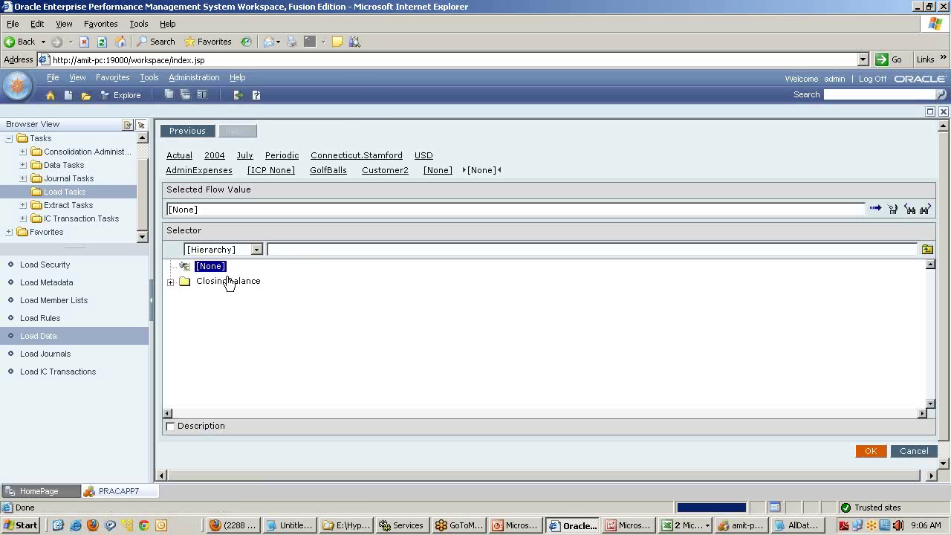
click(170, 282)
click(232, 309)
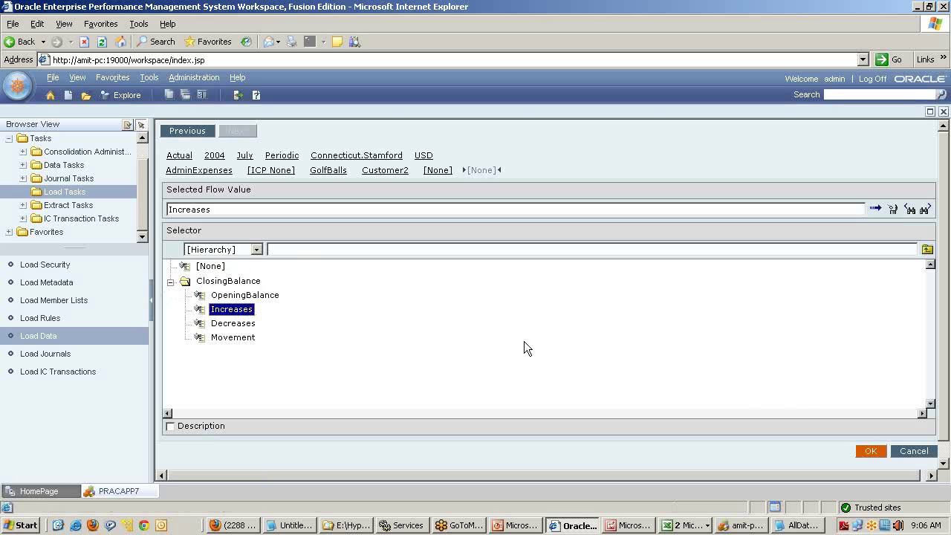
click(865, 450)
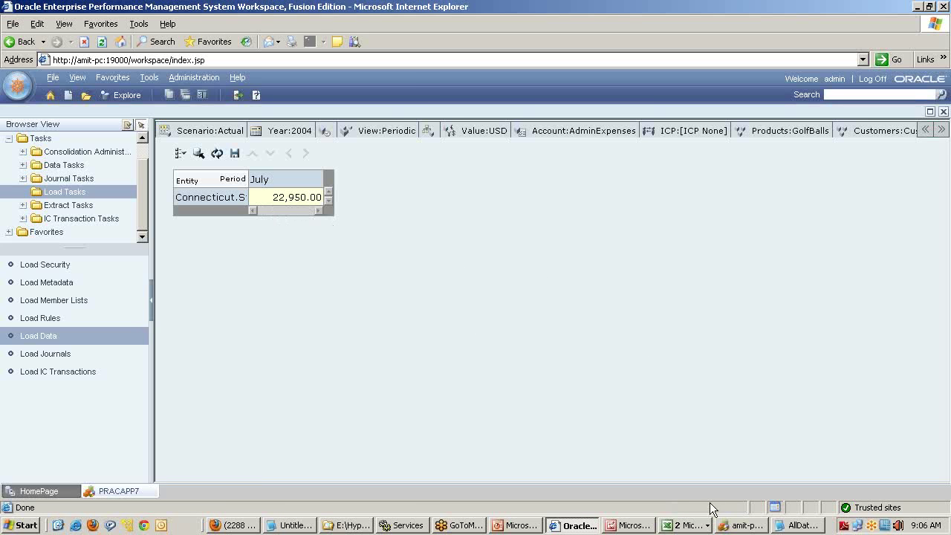
- Compare the amount in the first AllData.dat record in Notepad with the July value in the workspace grid, arranging both windows in view
click(799, 525)
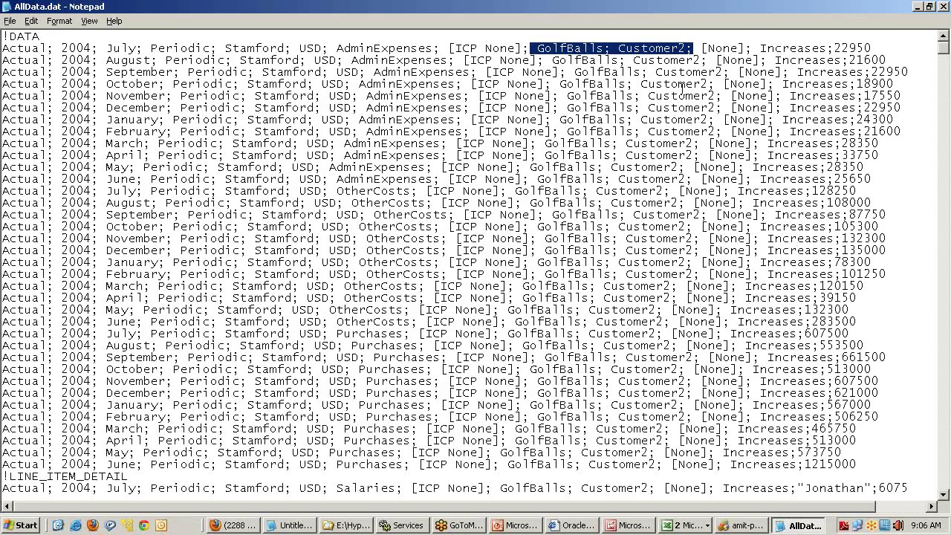
drag(835, 48, 877, 48)
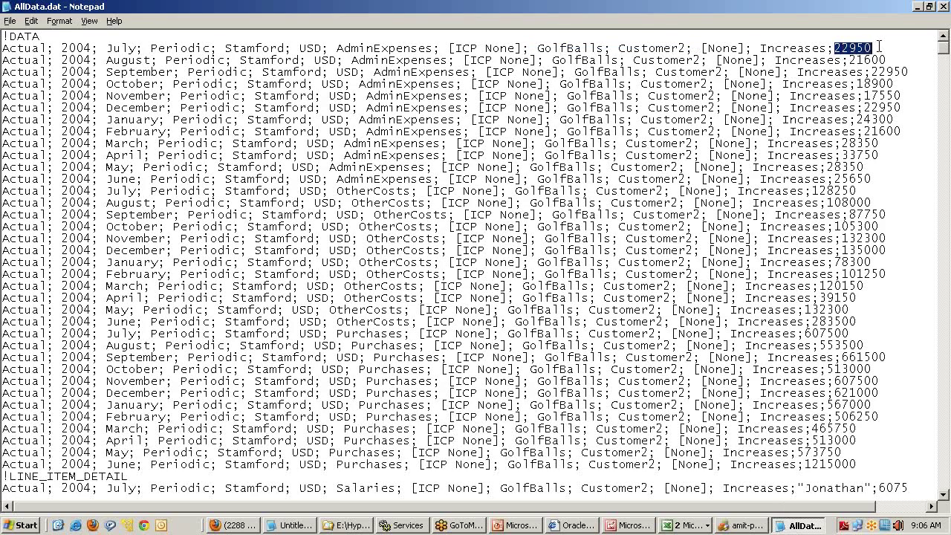
double_click(784, 12)
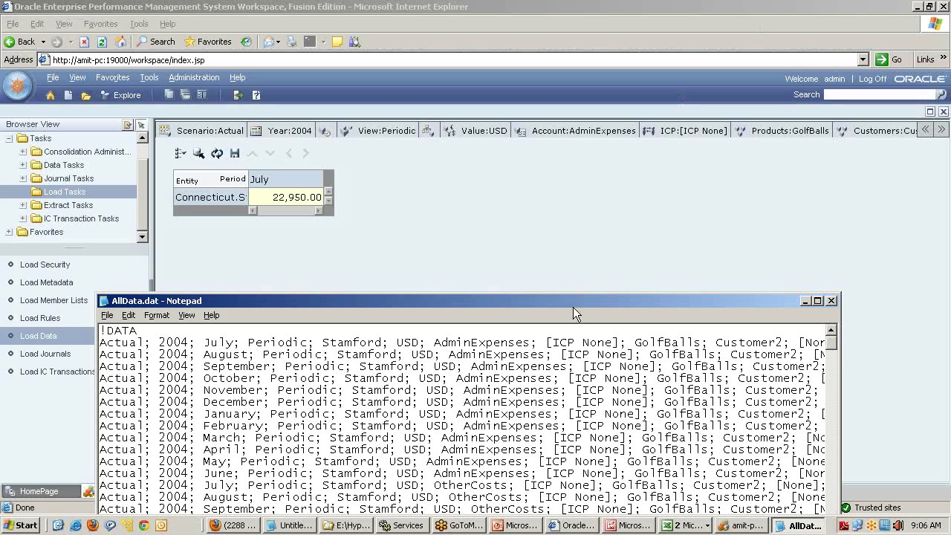
drag(468, 300, 334, 253)
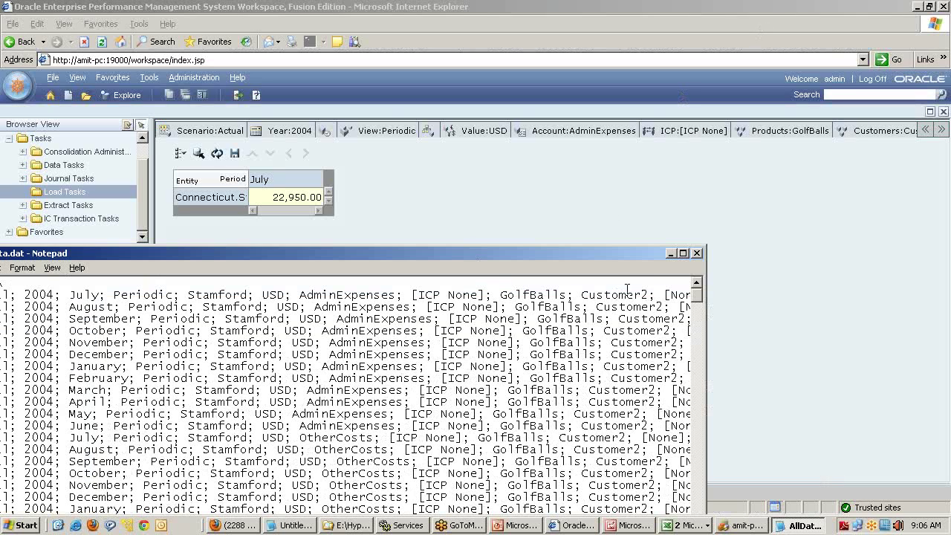
drag(611, 253, 621, 84)
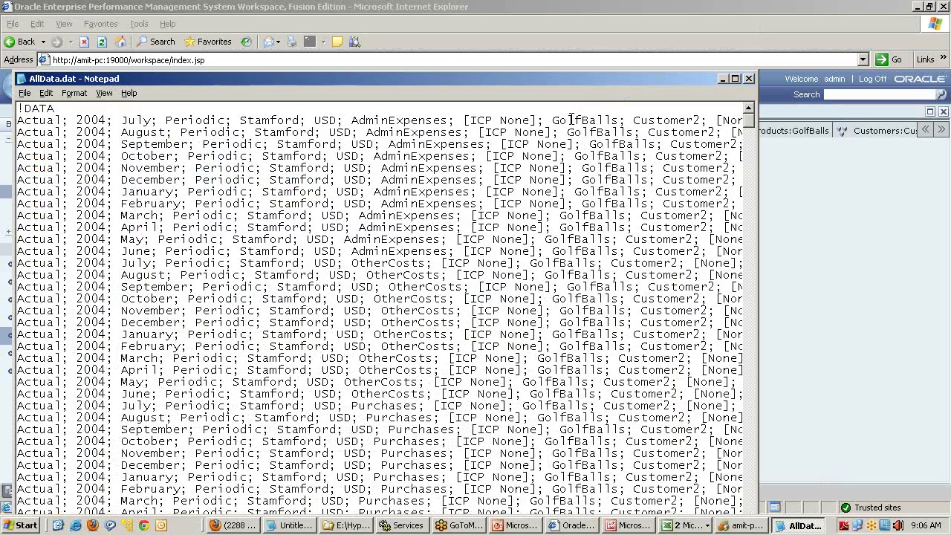
key(Right)
key(Right)
key(Right)
key(Right)
key(Right)
key(Right)
key(Right)
key(Right)
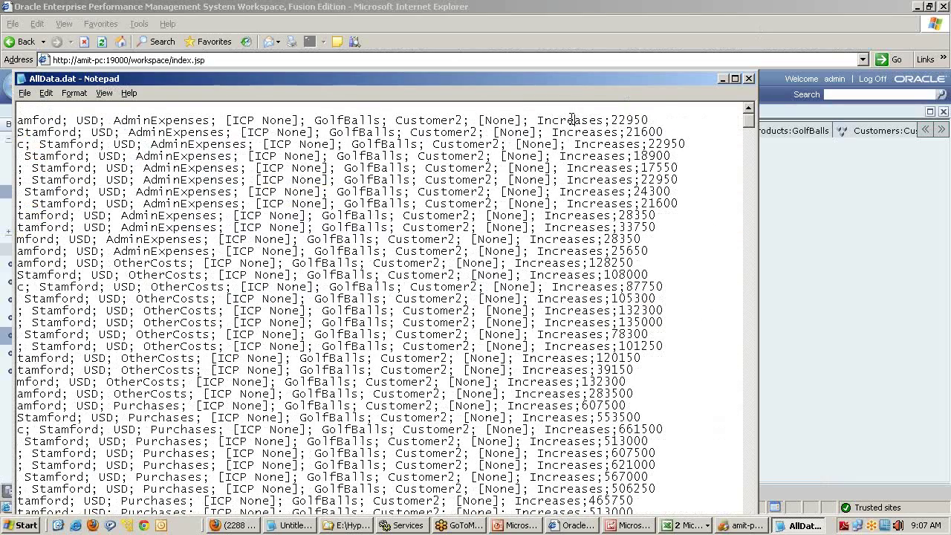
drag(535, 79, 516, 229)
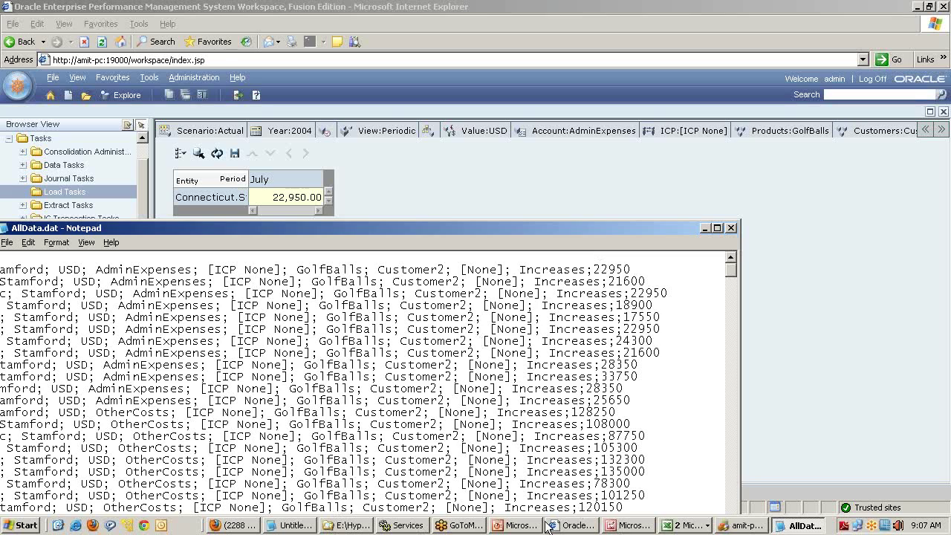
- Switch back to the workspace and load the journals file DemoJournals.jlf from the Journals folder of Practice App Simple
click(572, 526)
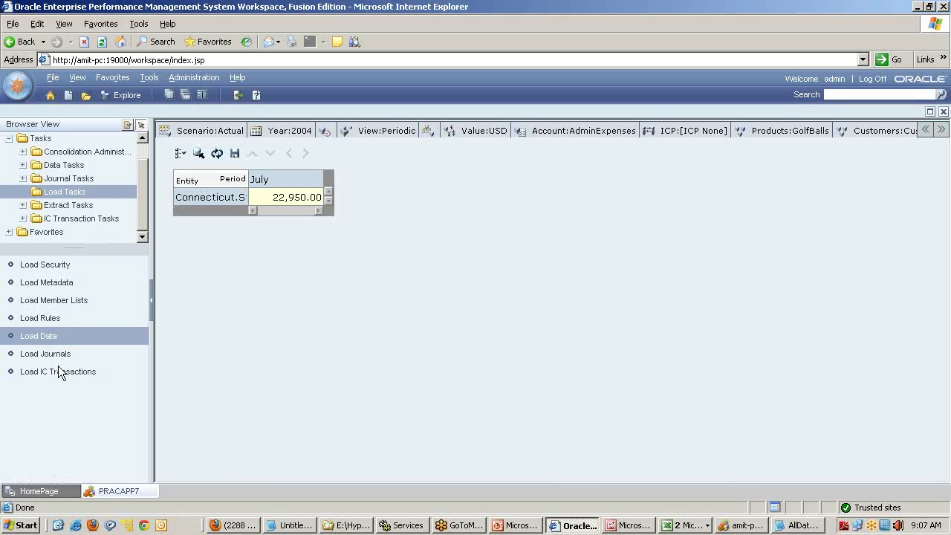
click(60, 355)
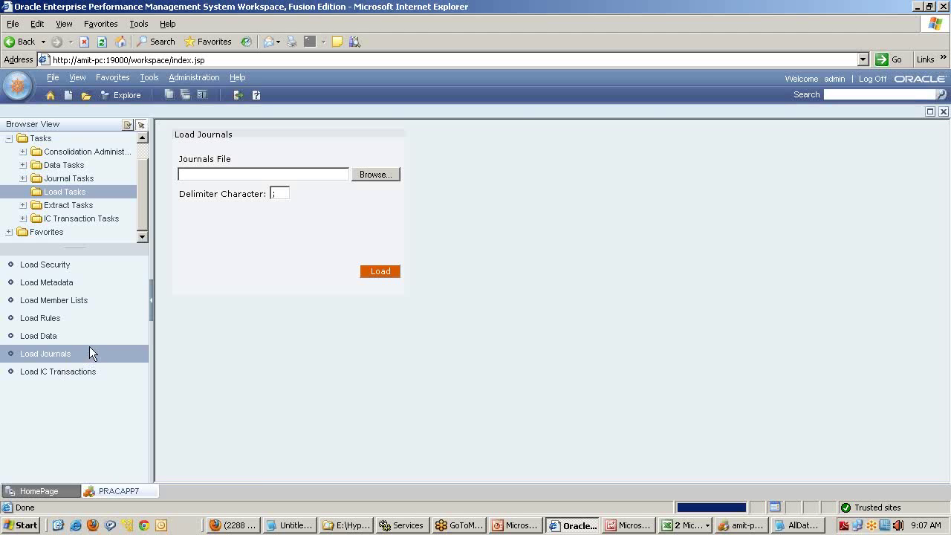
click(372, 176)
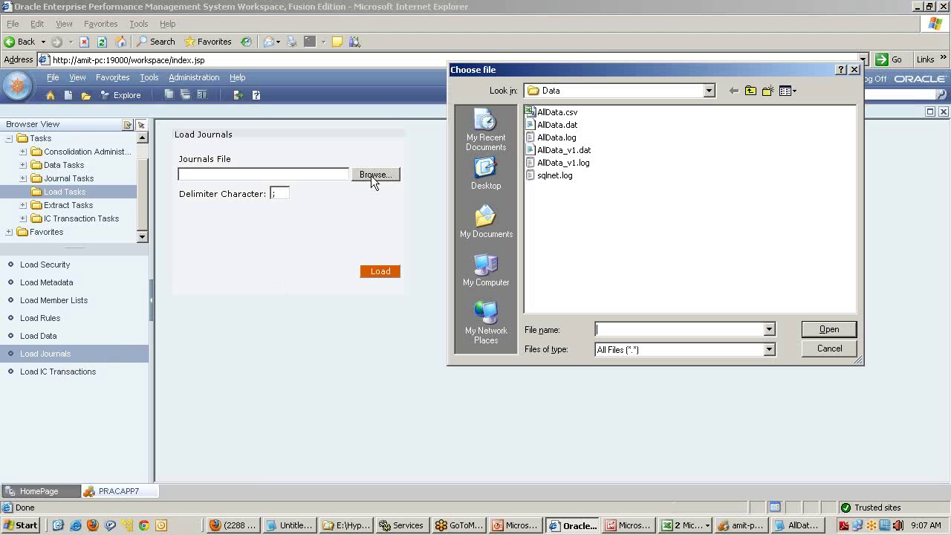
click(751, 91)
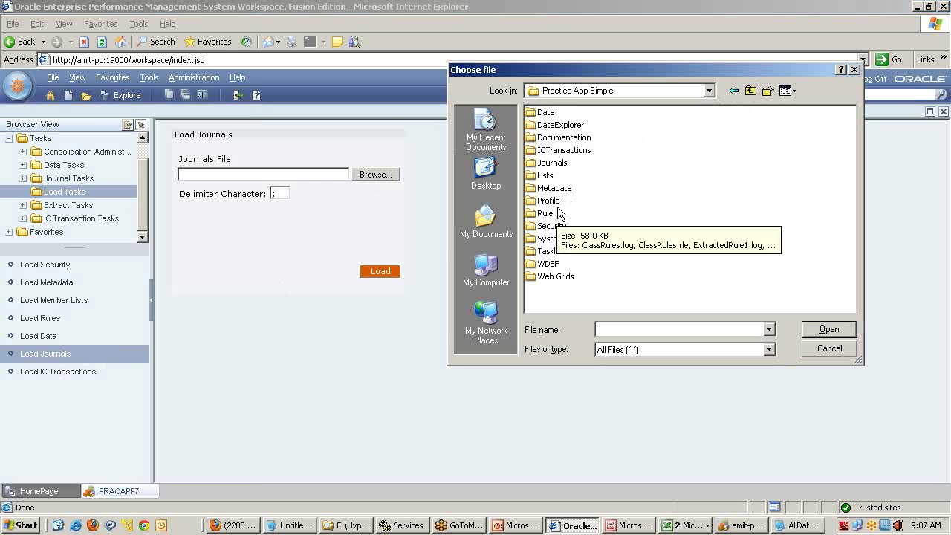
double_click(559, 163)
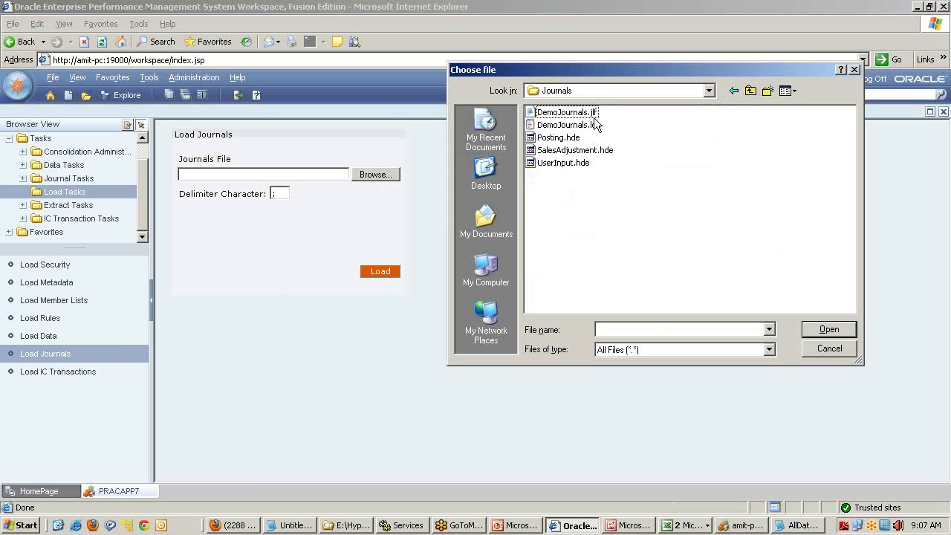
click(594, 115)
click(818, 328)
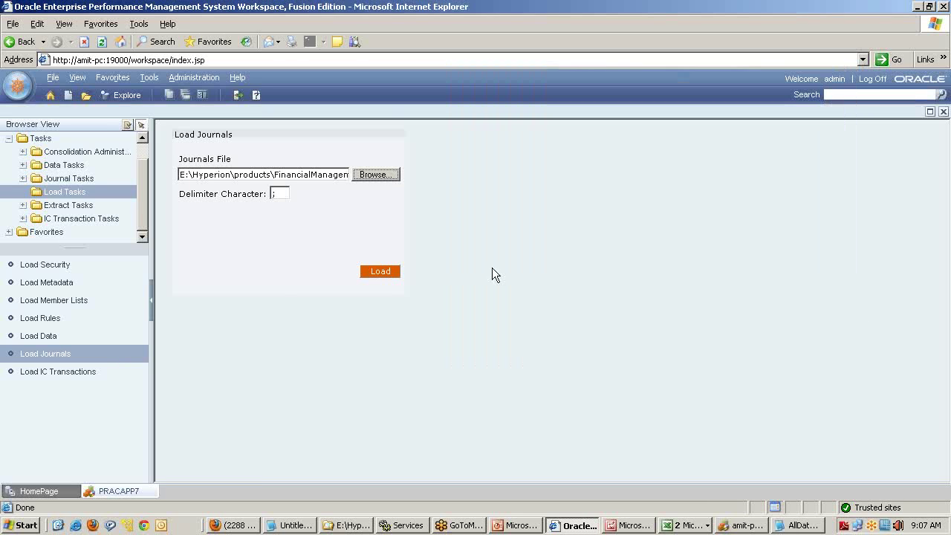
click(384, 272)
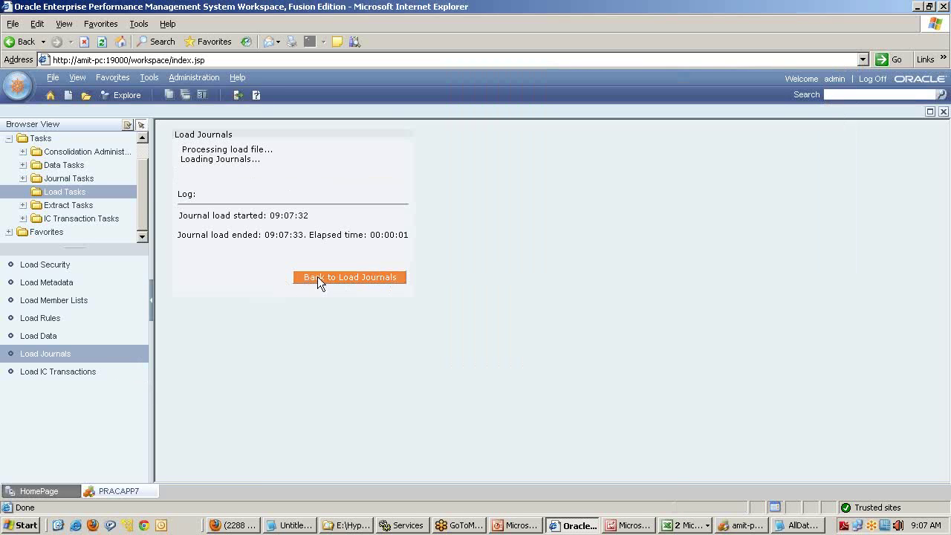
click(324, 276)
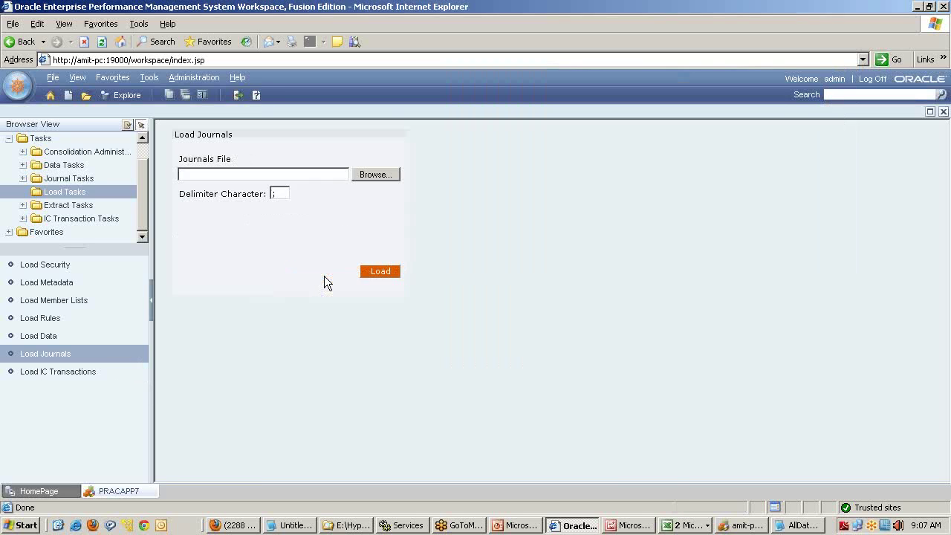
- Start loading data forms in Manage Documents and choose Calc2col.wdf from the WDEF folder as the first file
click(196, 78)
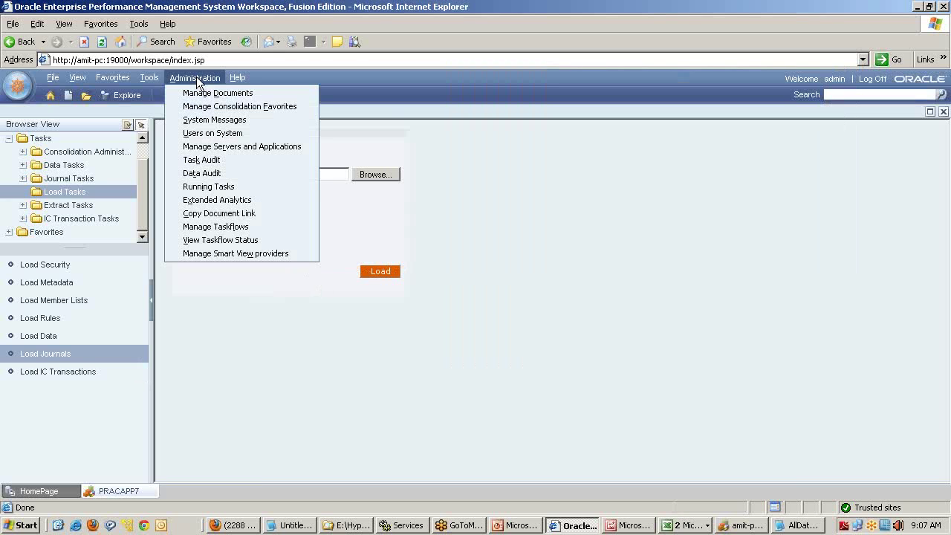
click(212, 98)
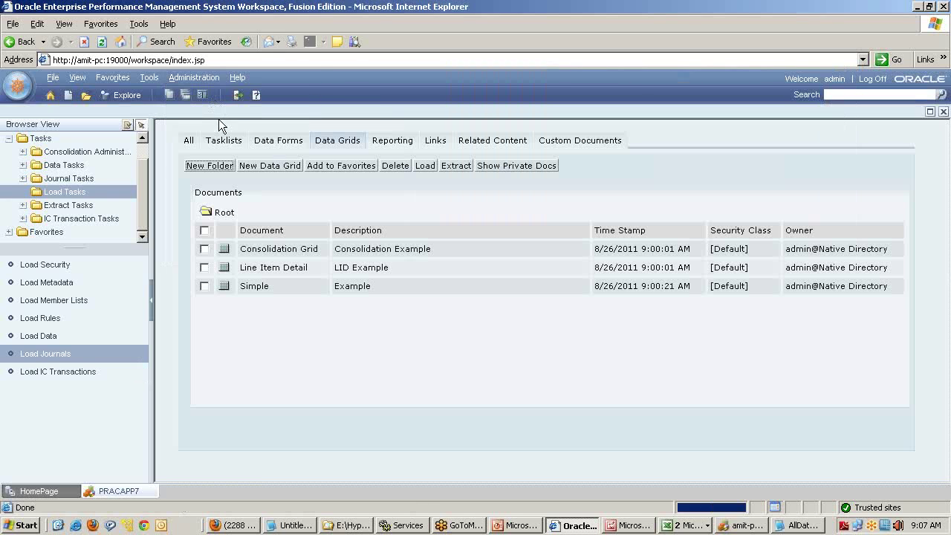
click(319, 141)
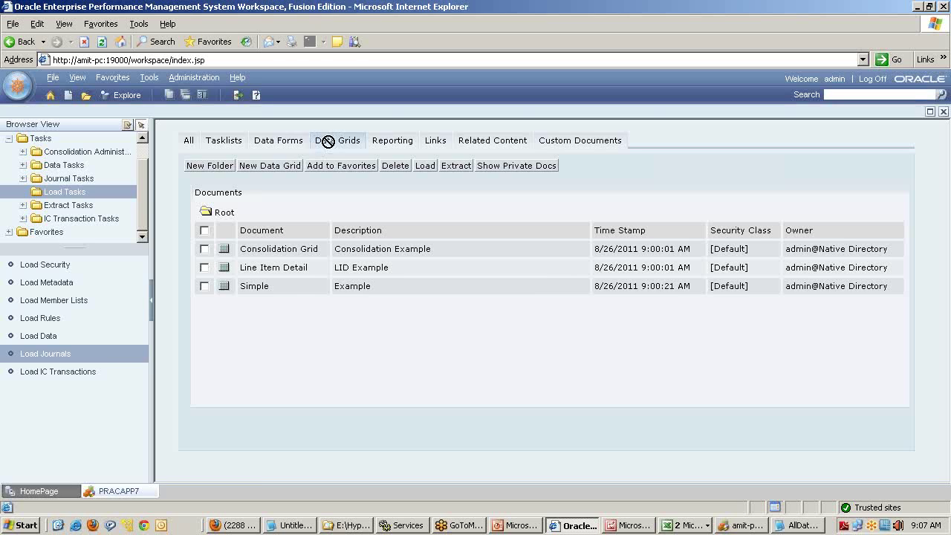
click(280, 143)
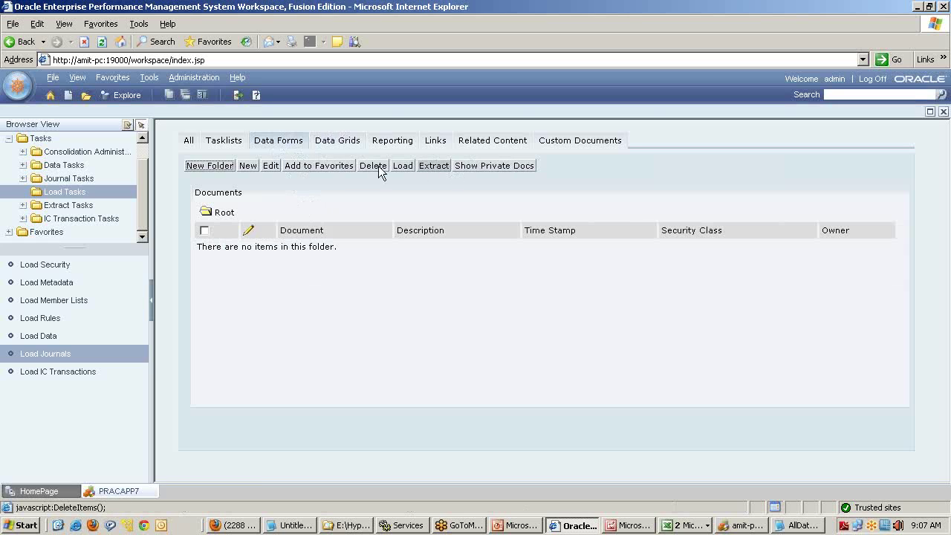
click(414, 165)
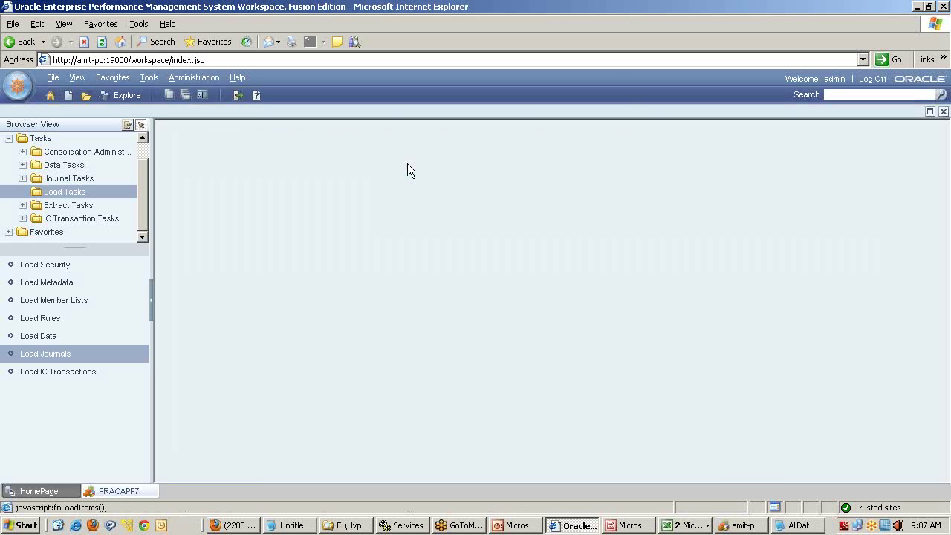
click(396, 216)
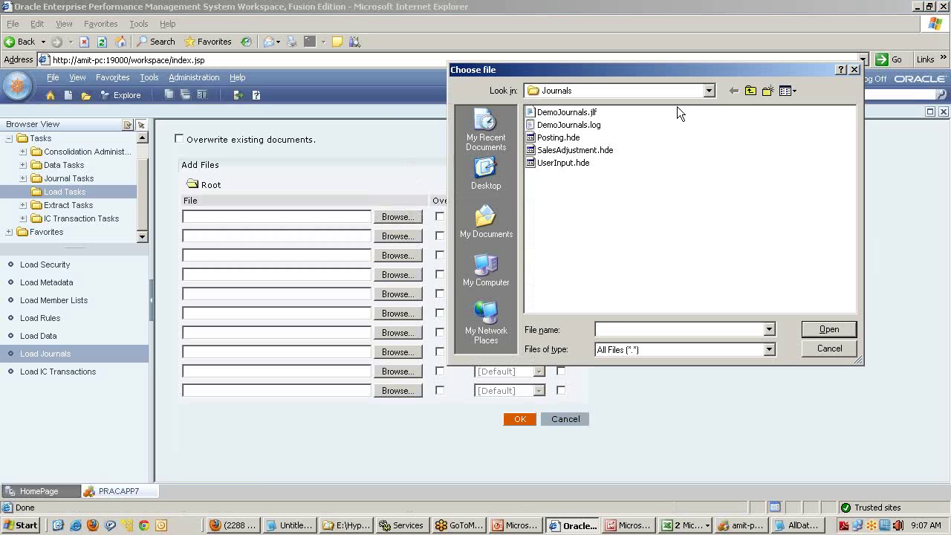
click(751, 90)
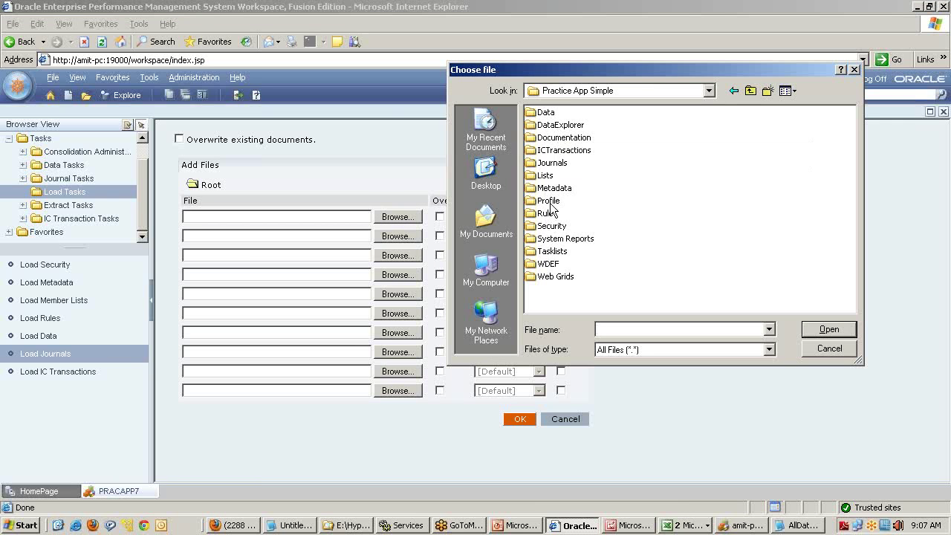
double_click(550, 263)
click(568, 112)
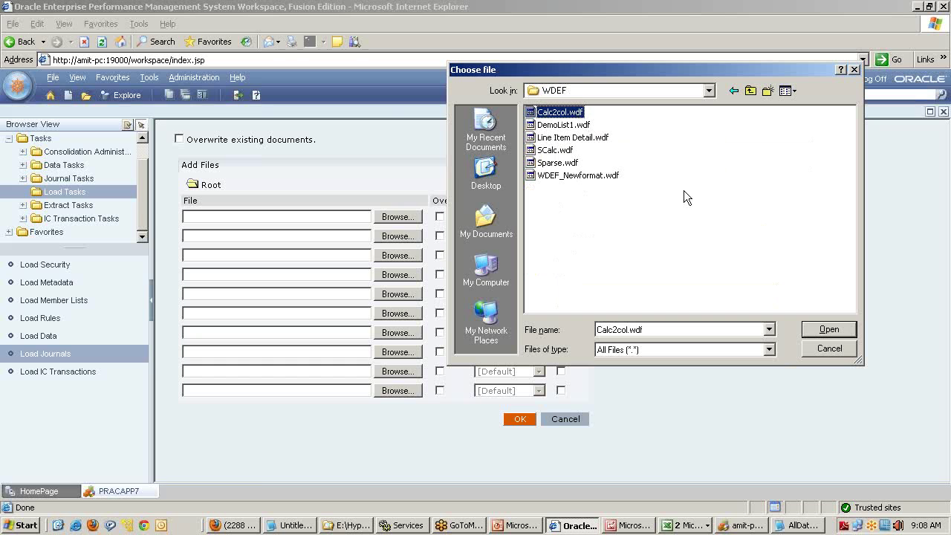
click(828, 329)
click(408, 237)
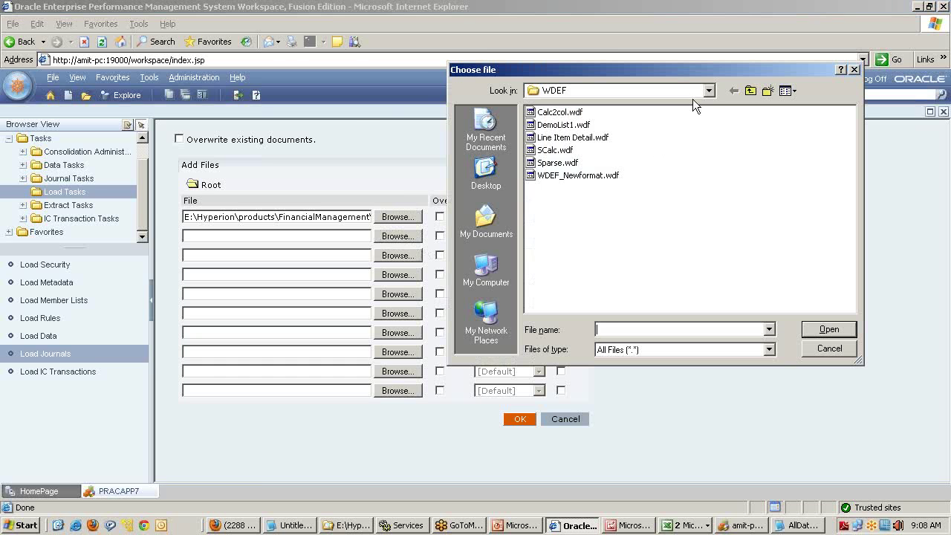
click(751, 92)
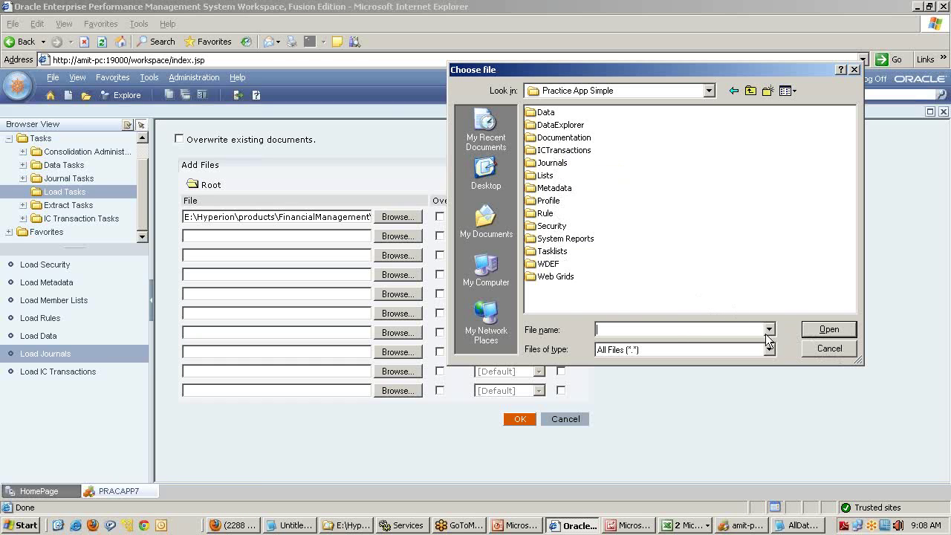
click(829, 349)
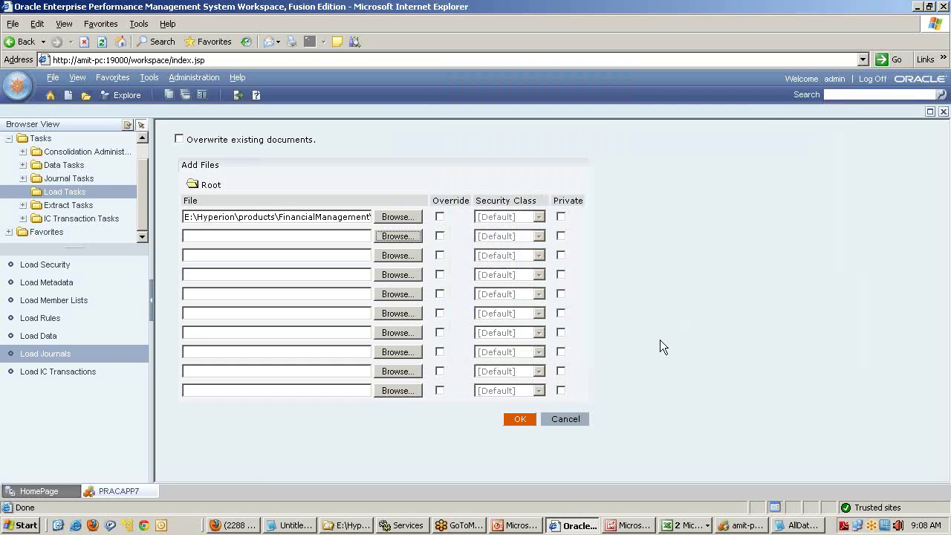
- Load the chosen data form file, finish the load and open the Calc2Col form
click(518, 420)
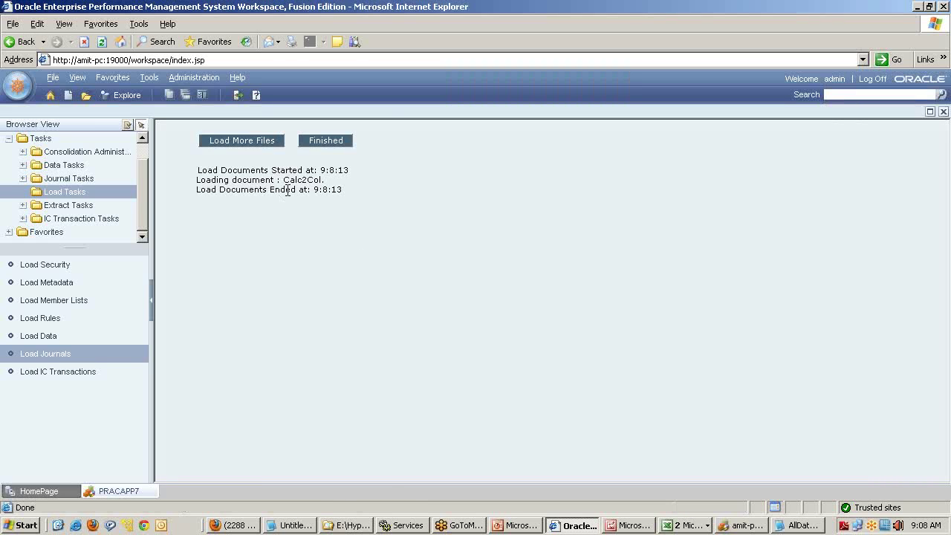
click(317, 141)
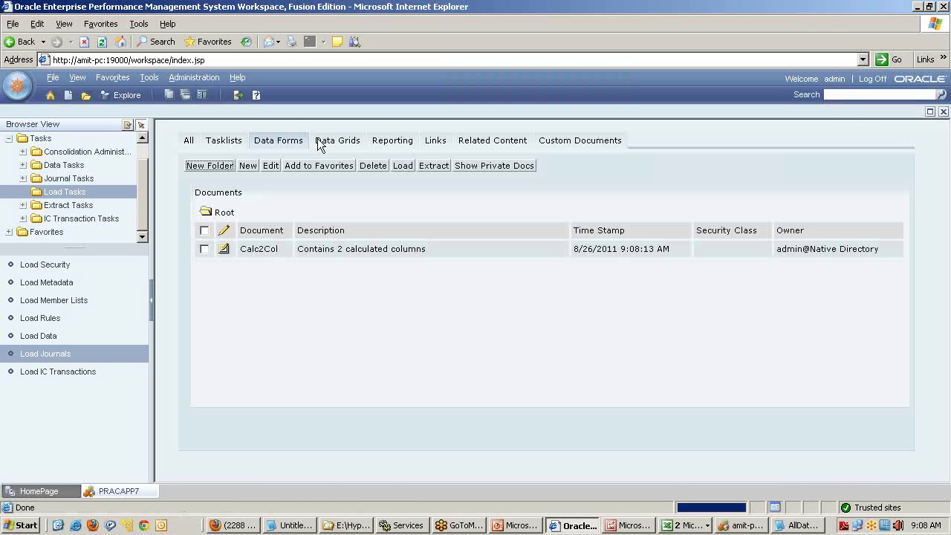
click(259, 250)
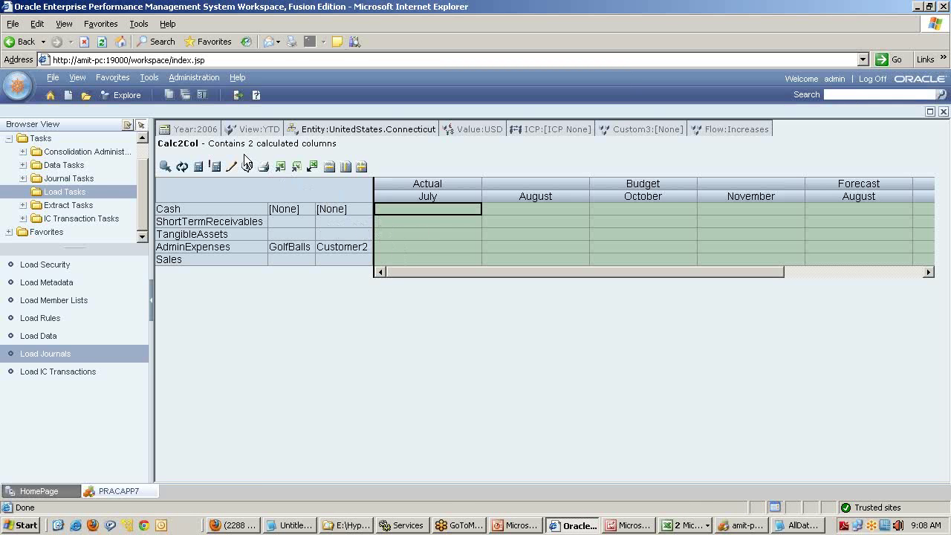
- Start loading tasklists in Manage Documents and choose Close.xml from the Tasklists folder as the first file
click(195, 77)
click(229, 93)
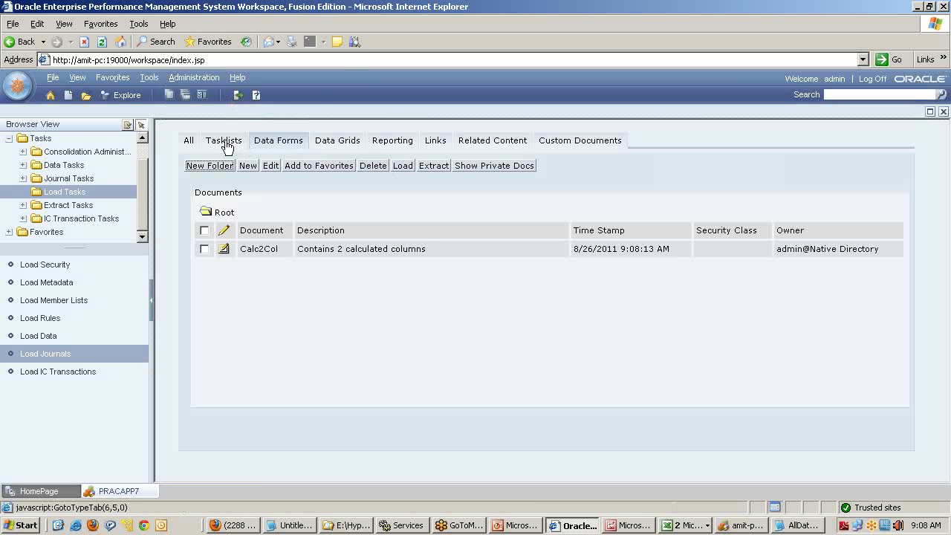
click(226, 142)
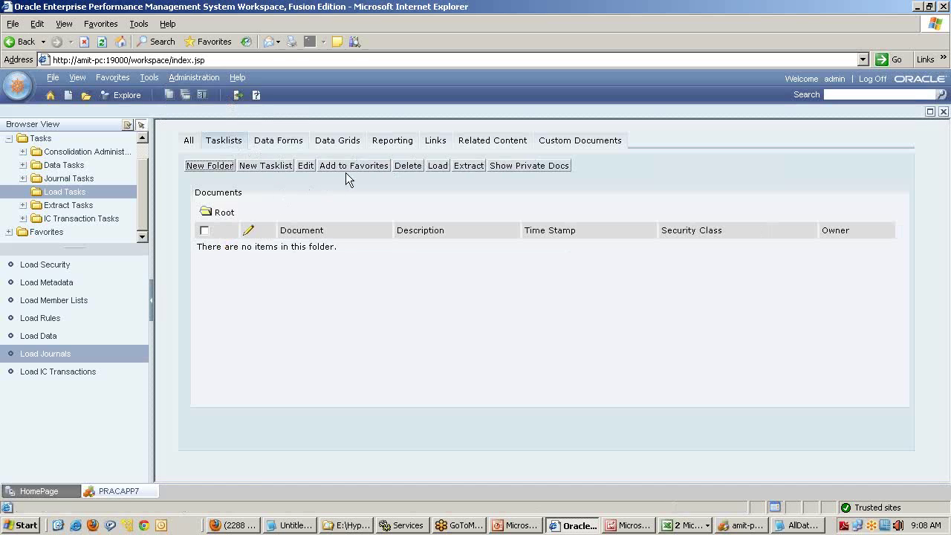
click(435, 166)
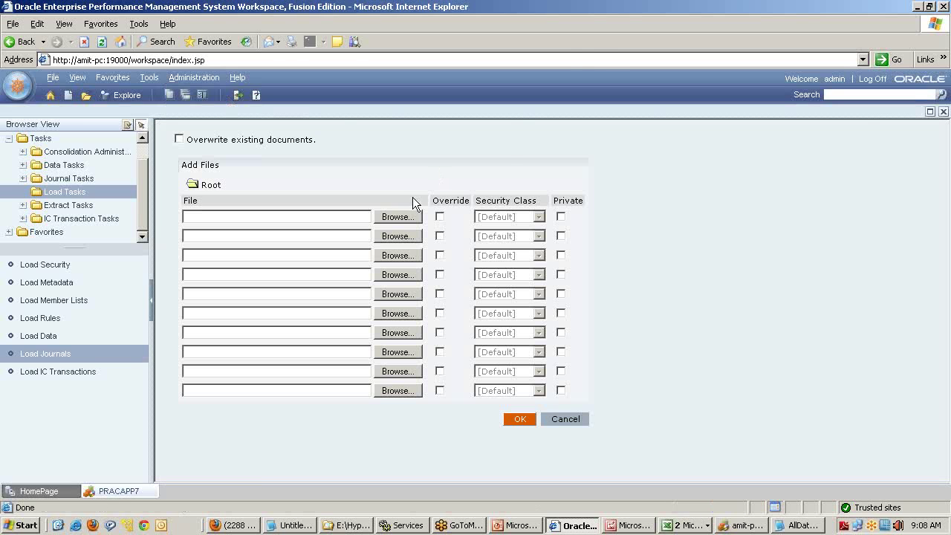
click(402, 215)
click(745, 89)
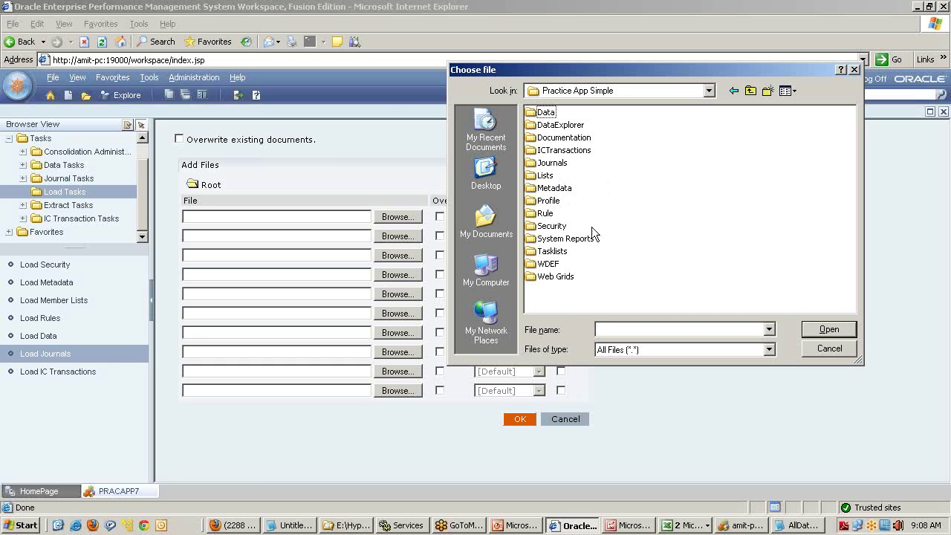
double_click(554, 252)
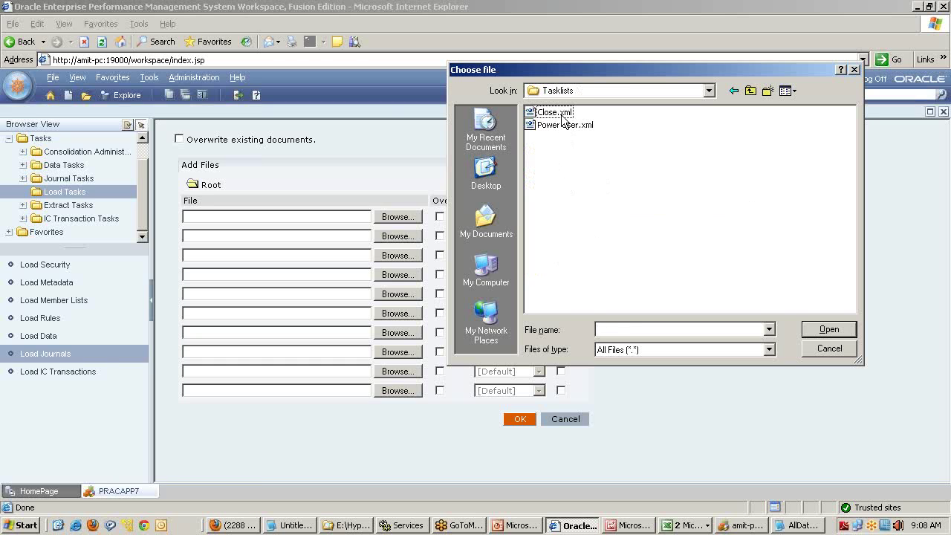
click(562, 115)
click(812, 330)
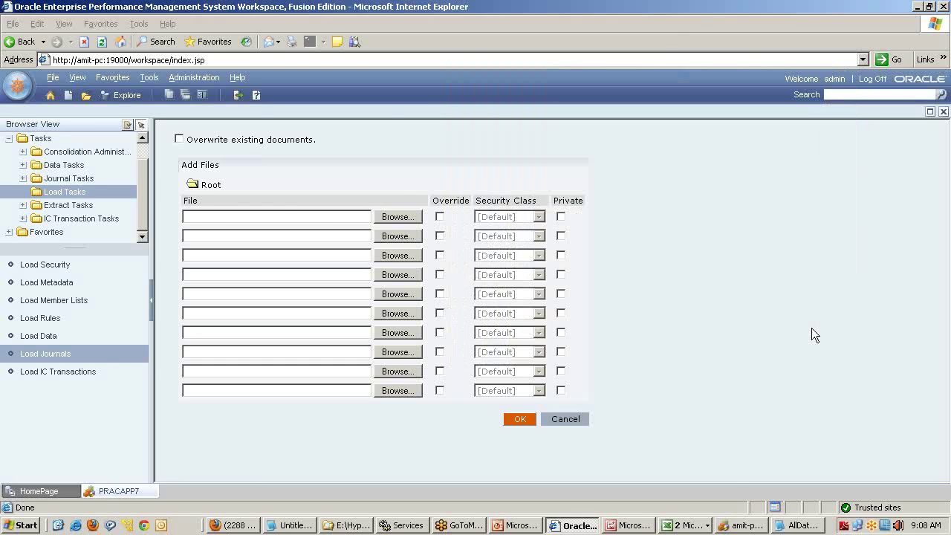
- Load the chosen Close.xml tasklist file and finish the load
click(520, 419)
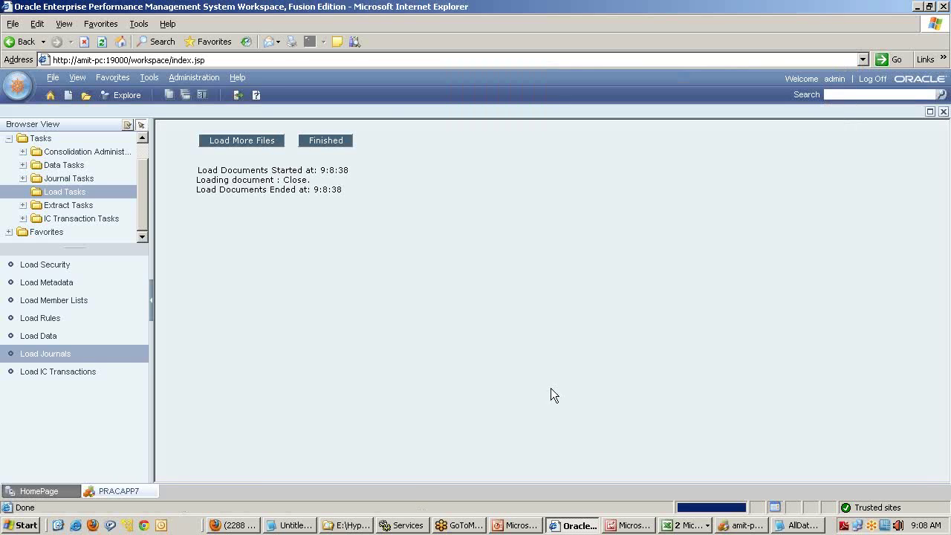
click(329, 141)
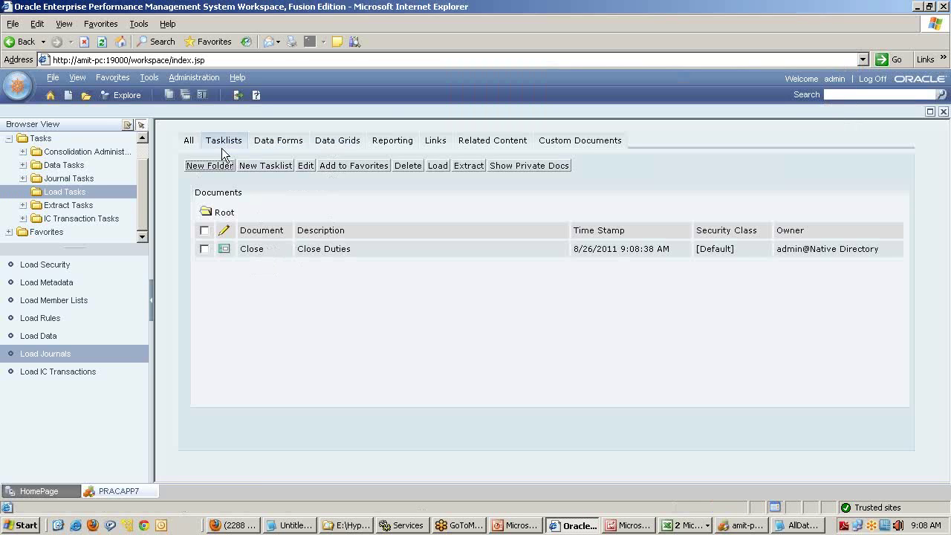
- Start loading Intercompany report definition files and choose the InterCo report from the System Reports folder of Practice App Simple as the first file
click(401, 143)
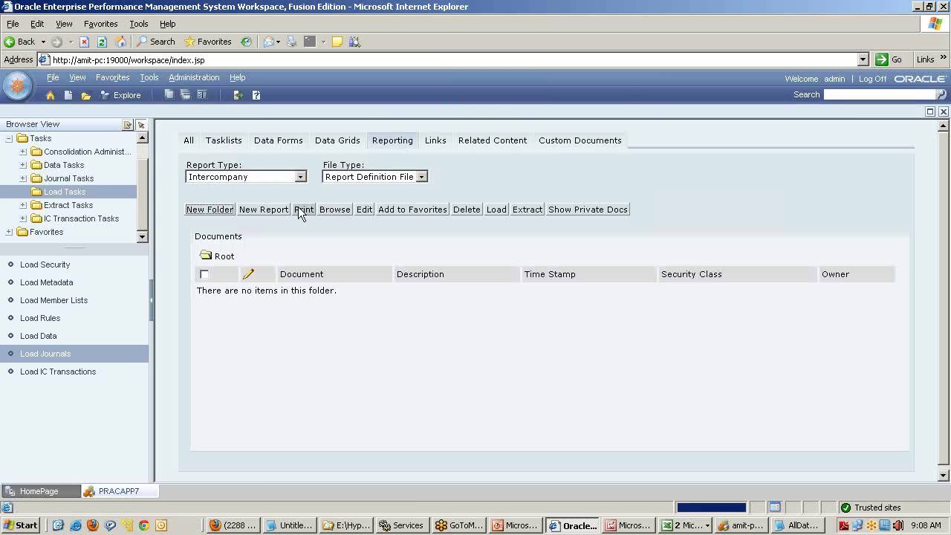
click(495, 210)
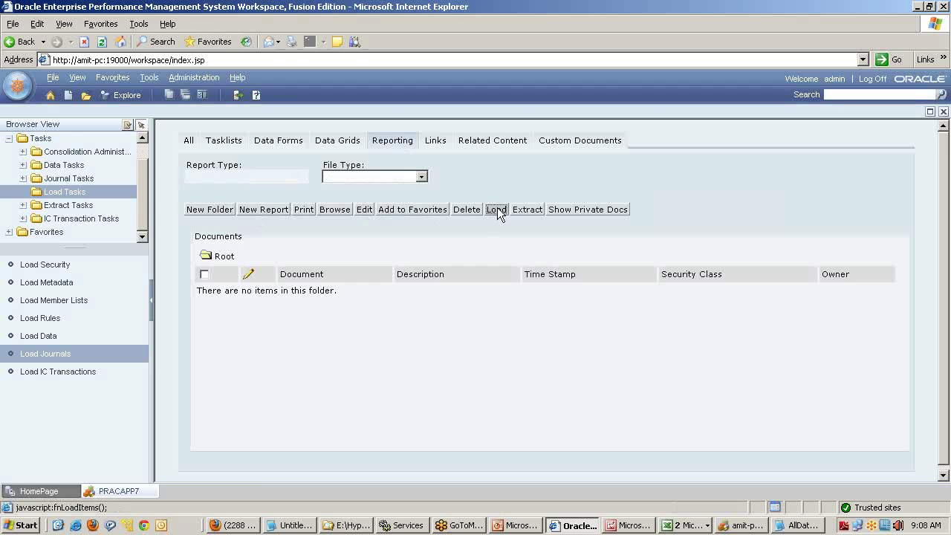
click(391, 217)
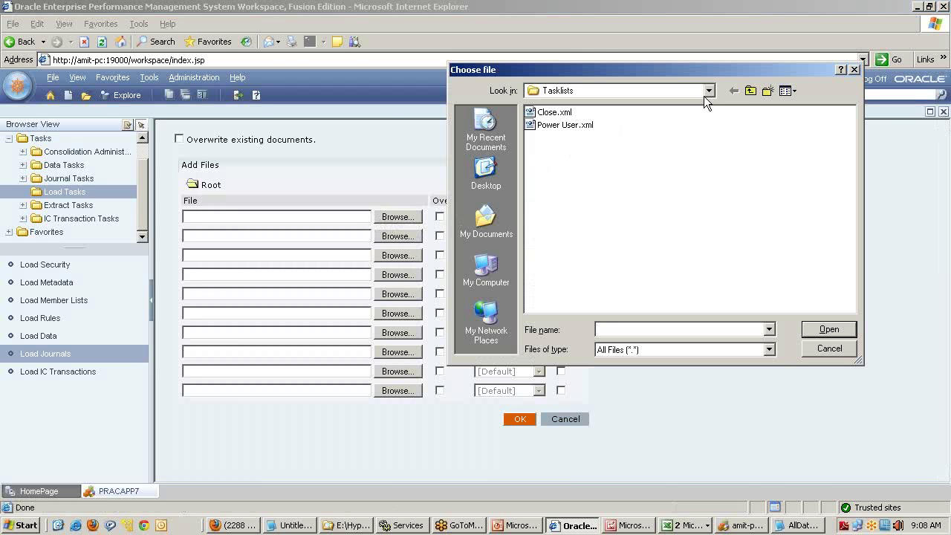
click(750, 90)
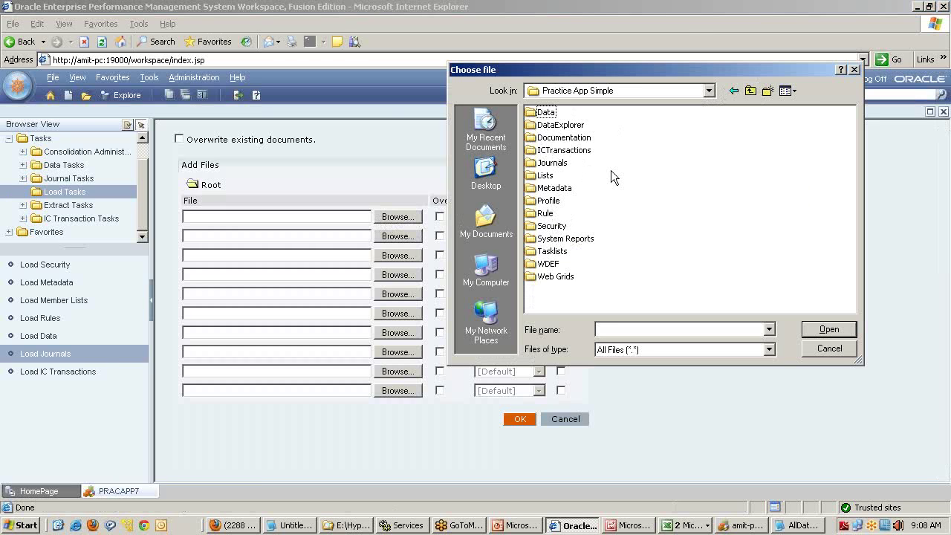
key(r)
double_click(562, 149)
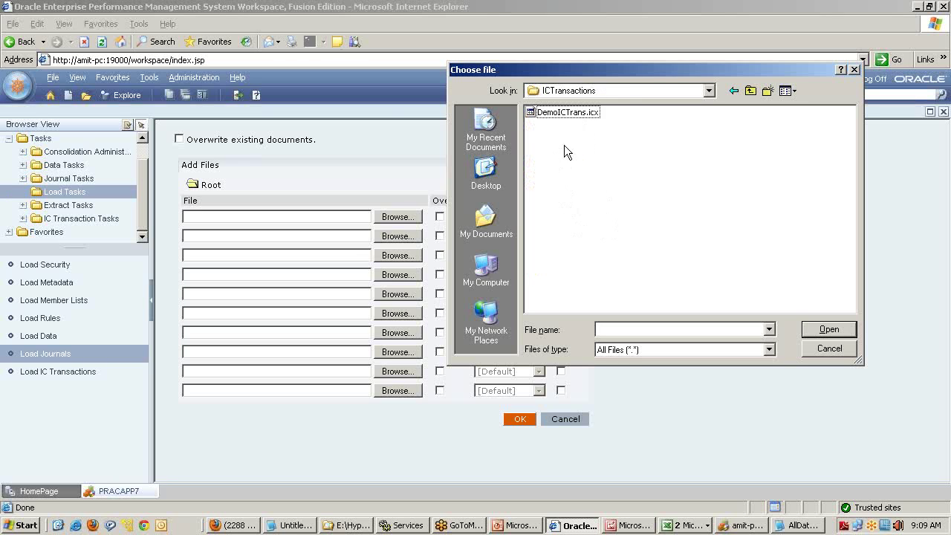
click(750, 91)
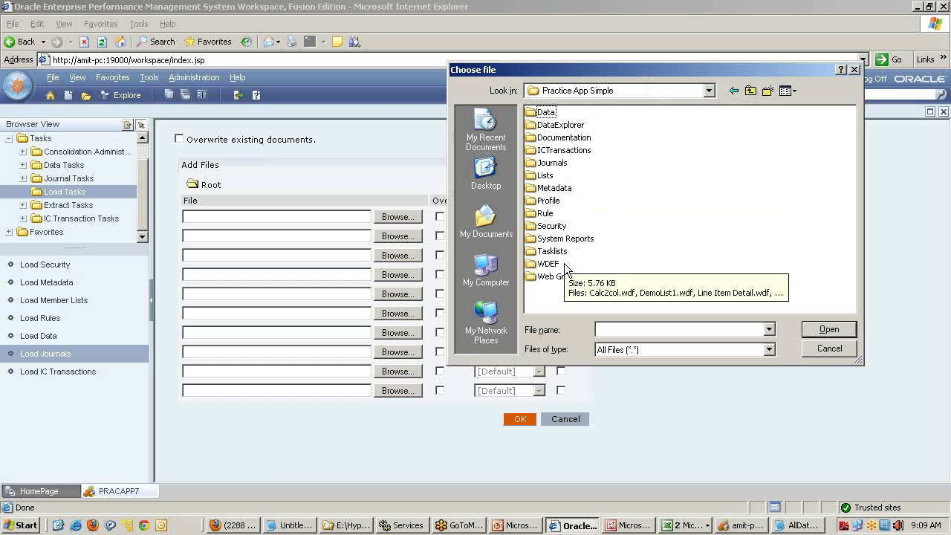
click(575, 239)
double_click(575, 241)
click(569, 112)
click(825, 332)
- Load the chosen report file, finish the load, and open the InterCo report briefly before closing its window
click(520, 418)
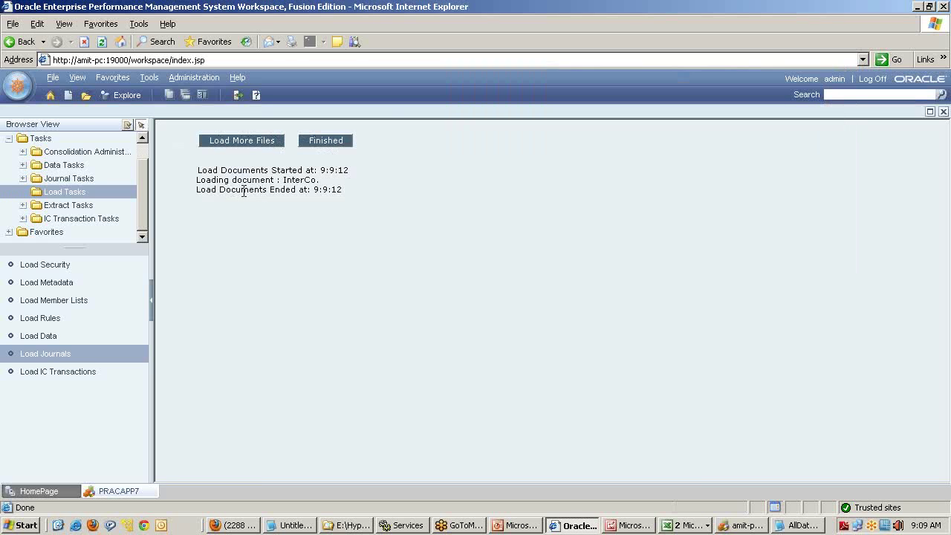
drag(244, 191, 341, 191)
click(333, 141)
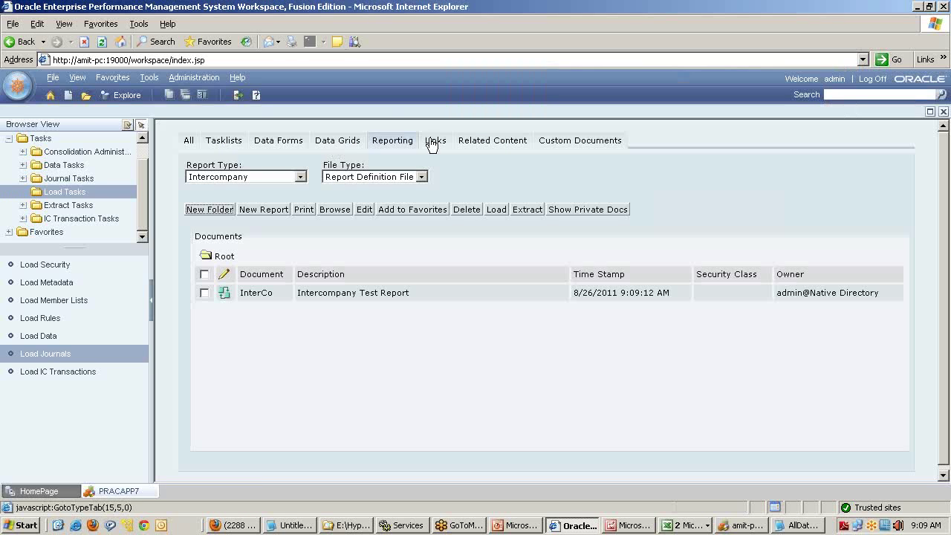
click(248, 293)
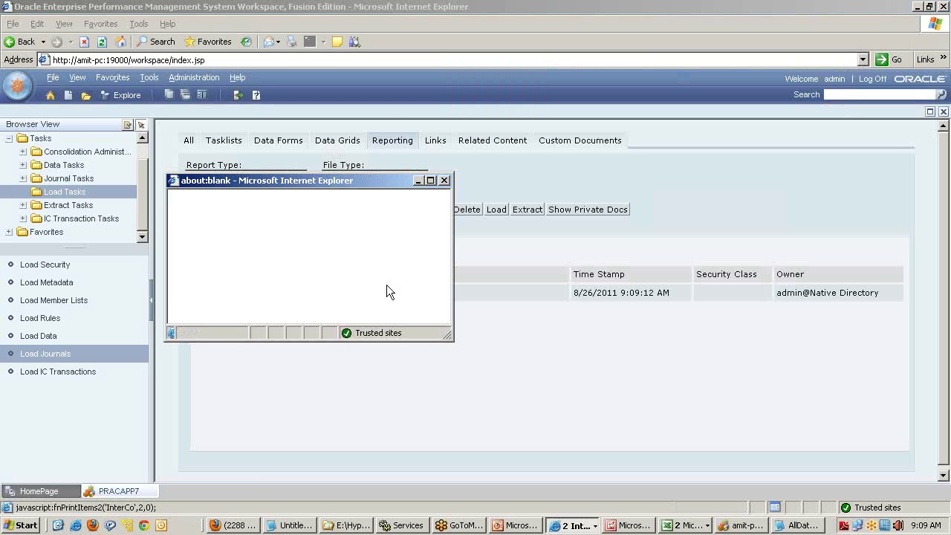
click(444, 180)
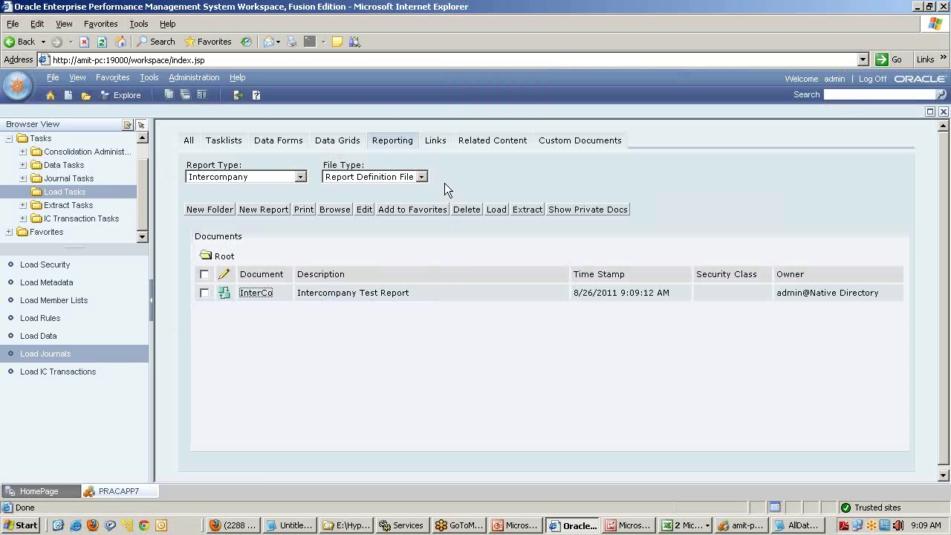